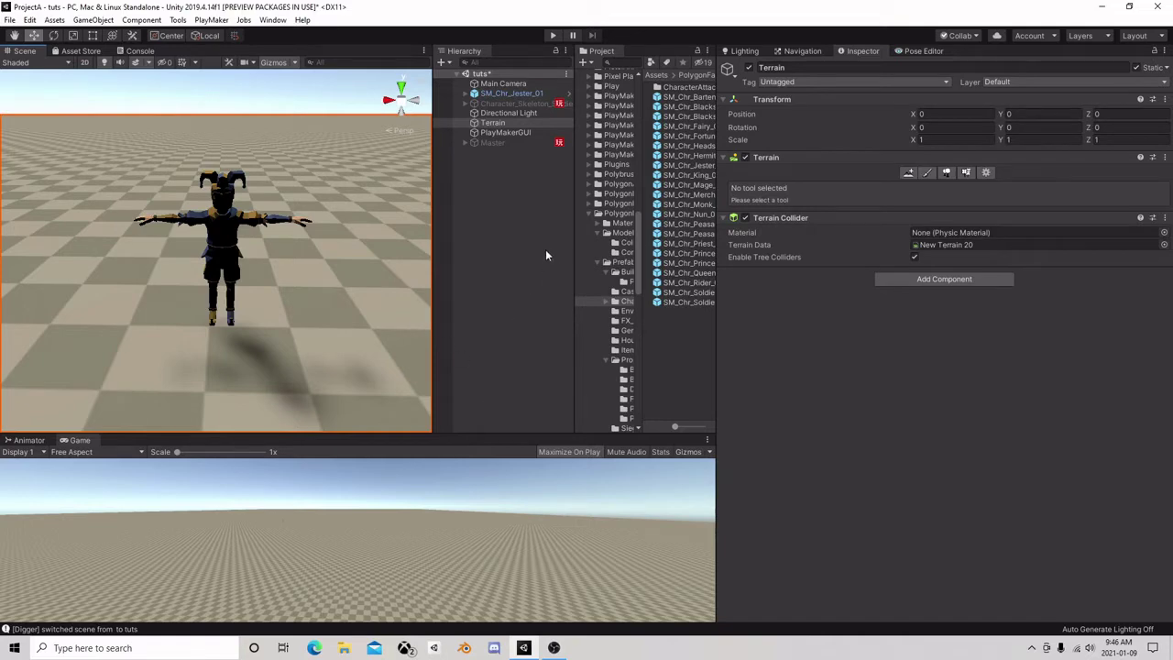
# - Select the SM_Chr_Jester_01 character and turn off the Scene view lighting so its front can be seen clearly
pyautogui.click(517, 94)
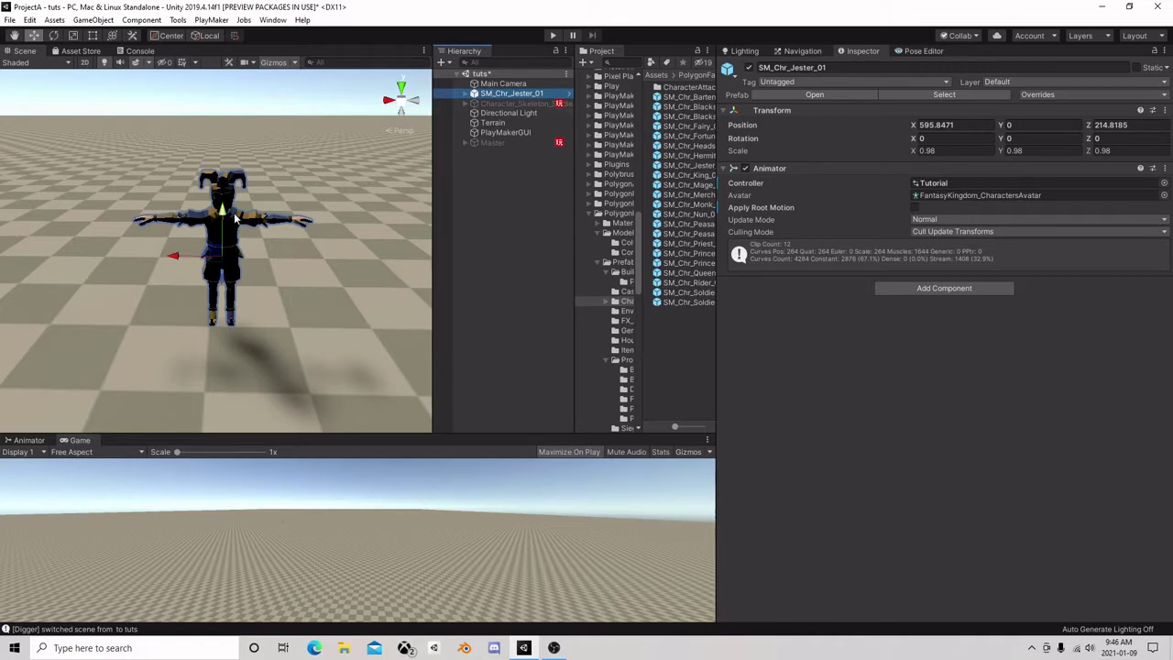
pyautogui.moveTo(125, 136); pyautogui.dragTo(189, 173, button='middle')
pyautogui.scroll(5, 183, 171)
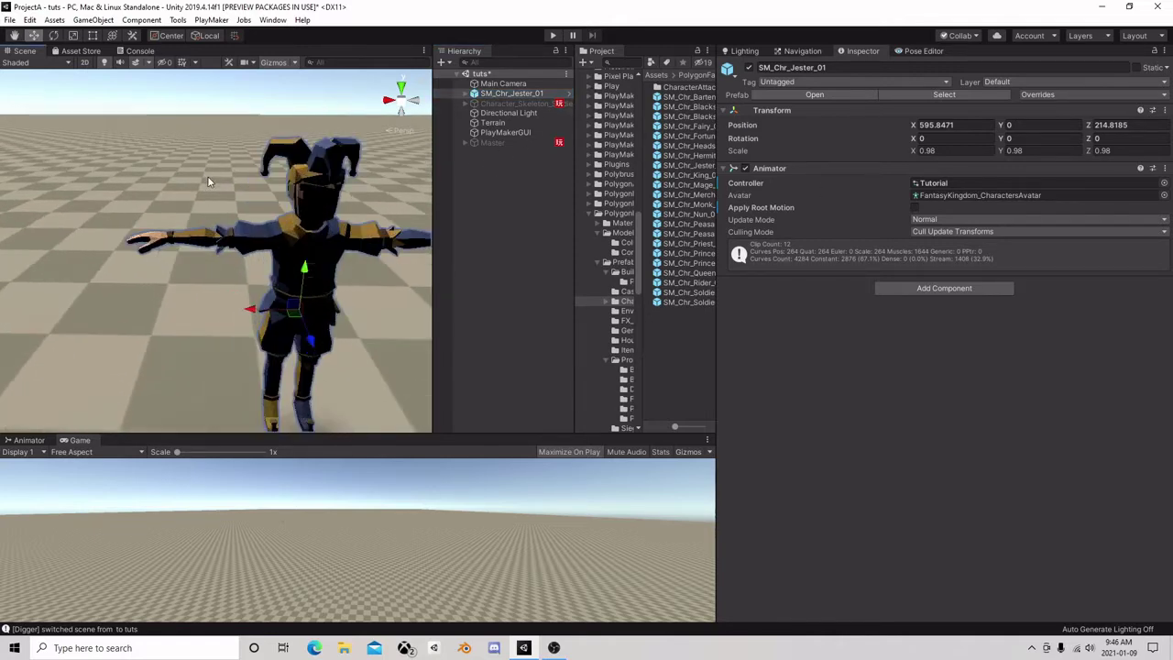
pyautogui.moveTo(180, 169); pyautogui.dragTo(303, 184, button='right')
pyautogui.scroll(-5, 303, 183)
pyautogui.click(105, 62)
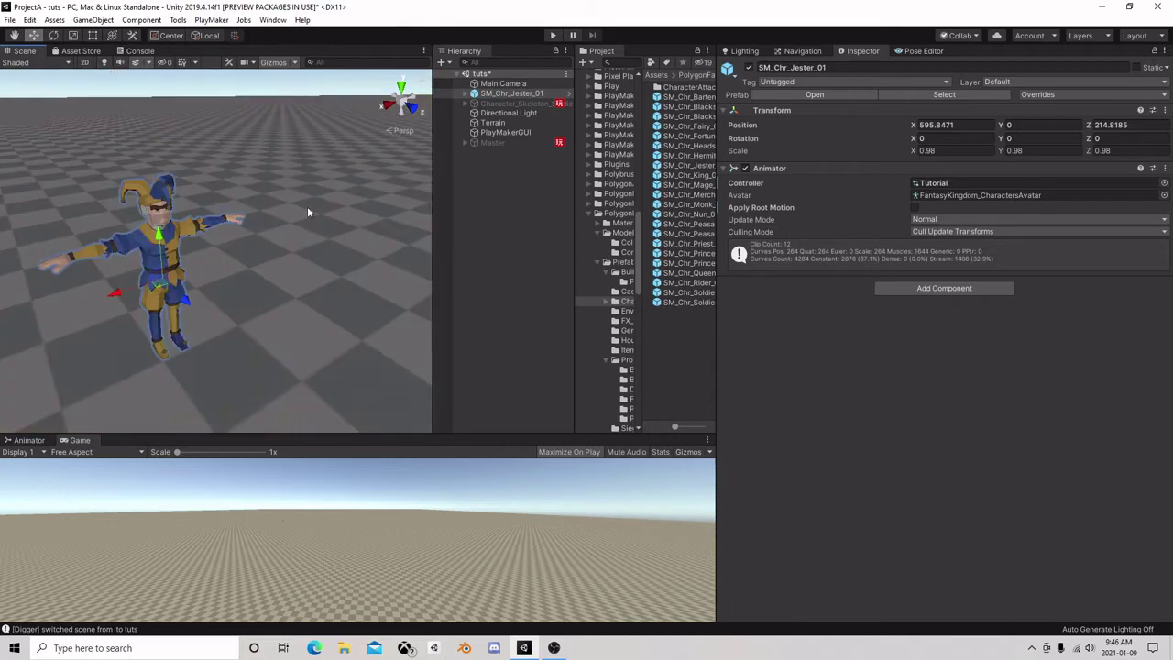
pyautogui.keyDown('alt'); pyautogui.moveTo(306, 209); pyautogui.dragTo(181, 209); pyautogui.keyUp('alt')
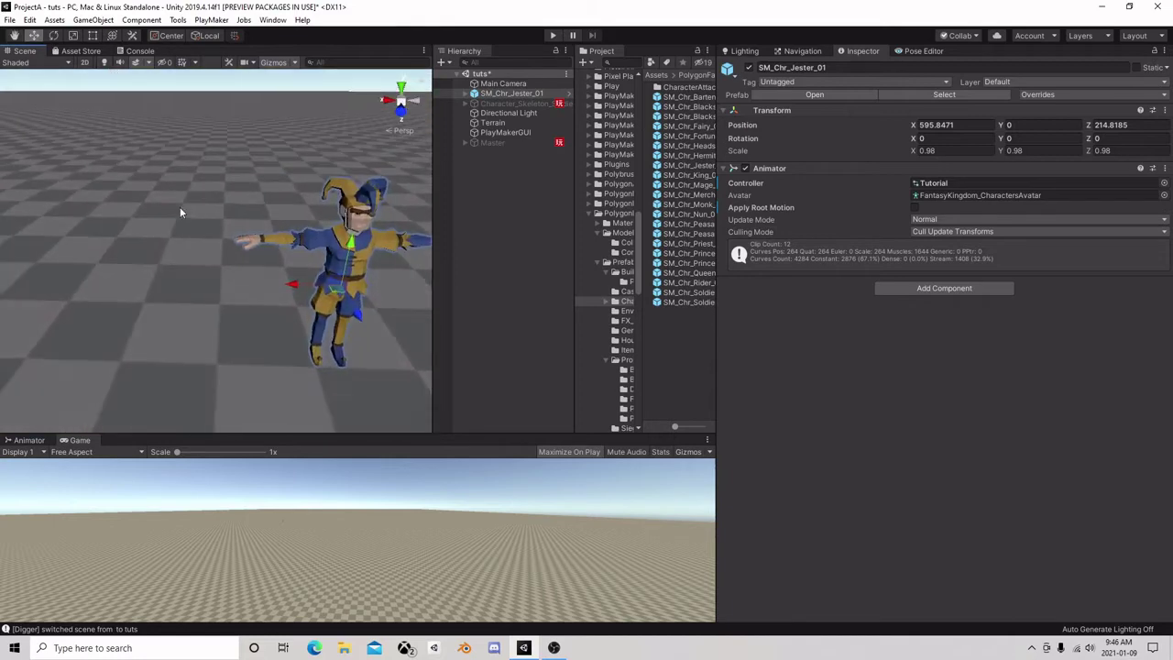
pyautogui.click(488, 95)
pyautogui.click(110, 22)
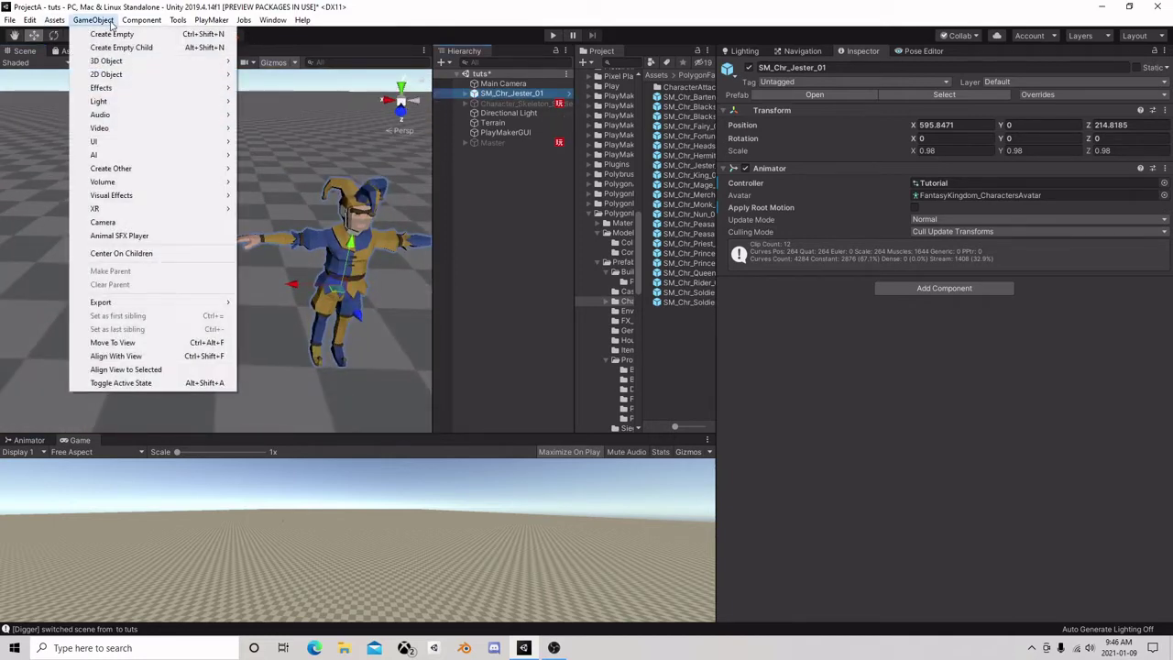
pyautogui.moveTo(129, 66)
pyautogui.click(407, 7)
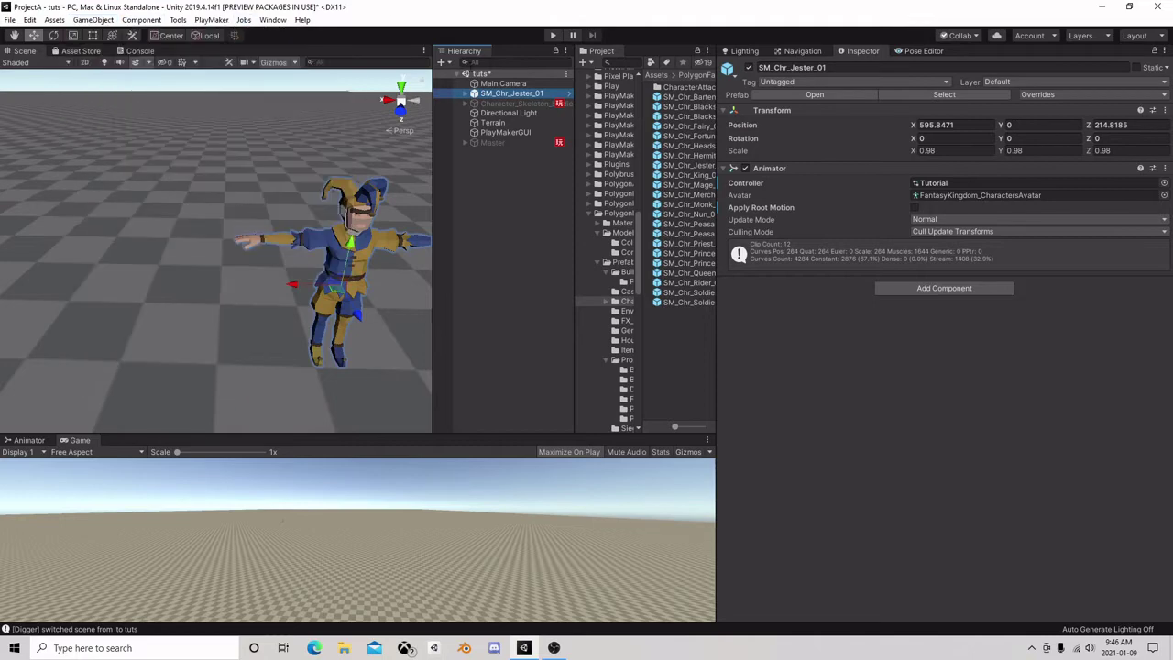
# - Locate the Tutorial controller assigned to the jester's Animator among the project assets
pyautogui.click(936, 183)
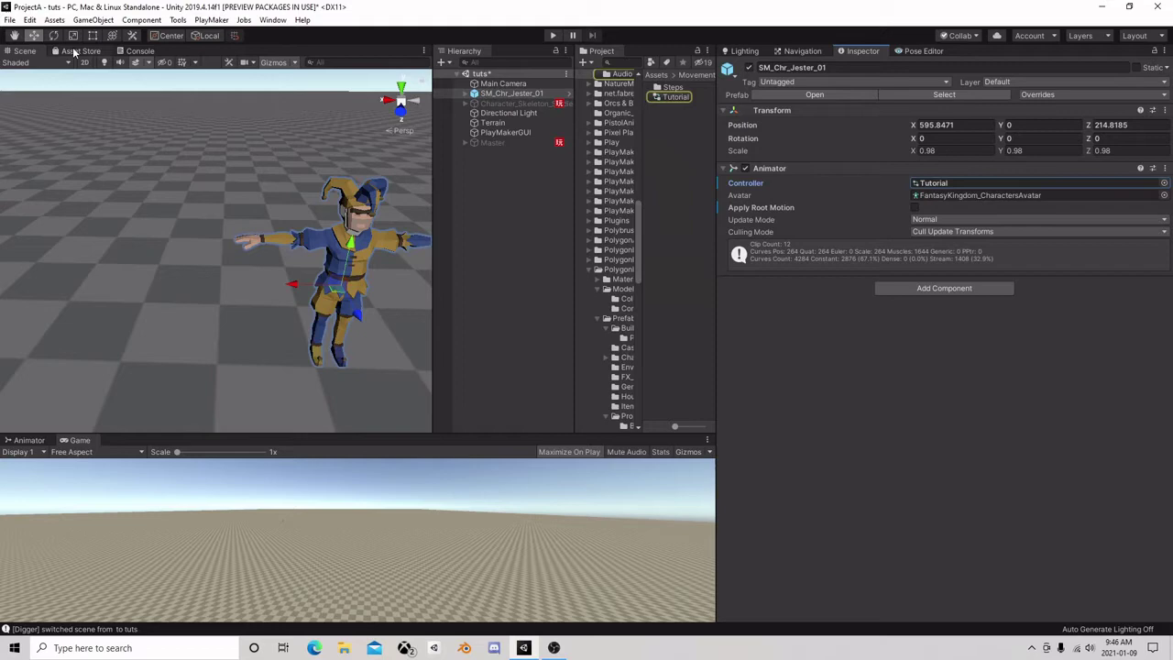
pyautogui.moveTo(340, 134); pyautogui.dragTo(117, 130, button='middle')
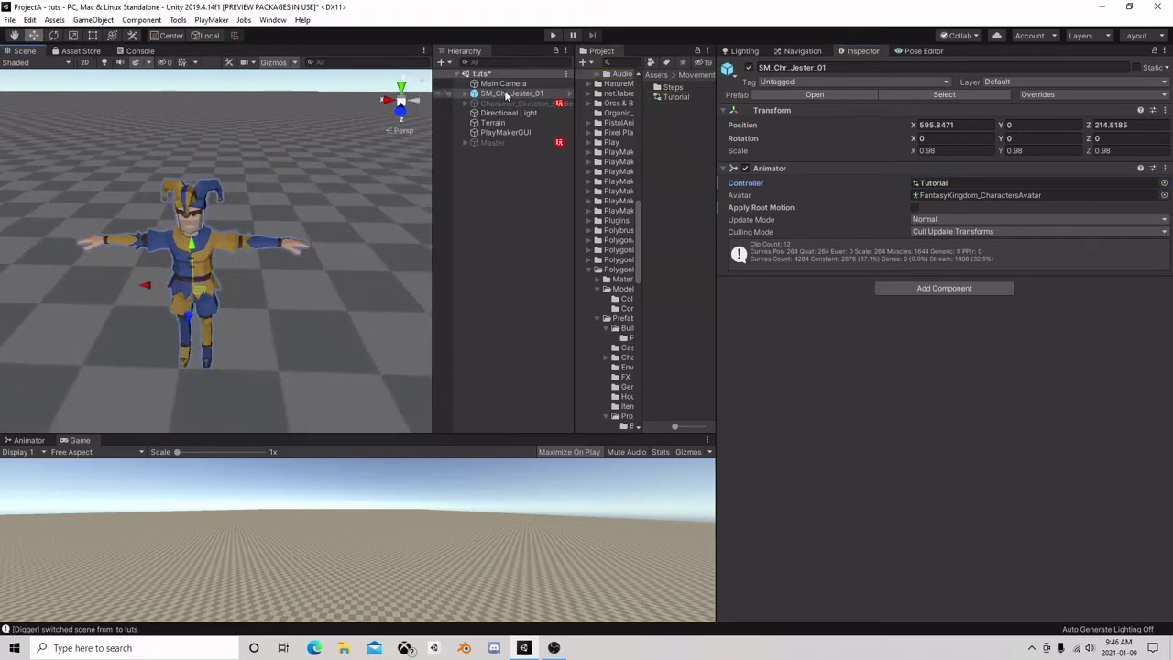
# - Open the Create Ragdoll wizard for SM_Chr_Jester_01 and move its window clear of the screen corner
pyautogui.click(512, 93)
pyautogui.click(92, 19)
pyautogui.moveTo(106, 62)
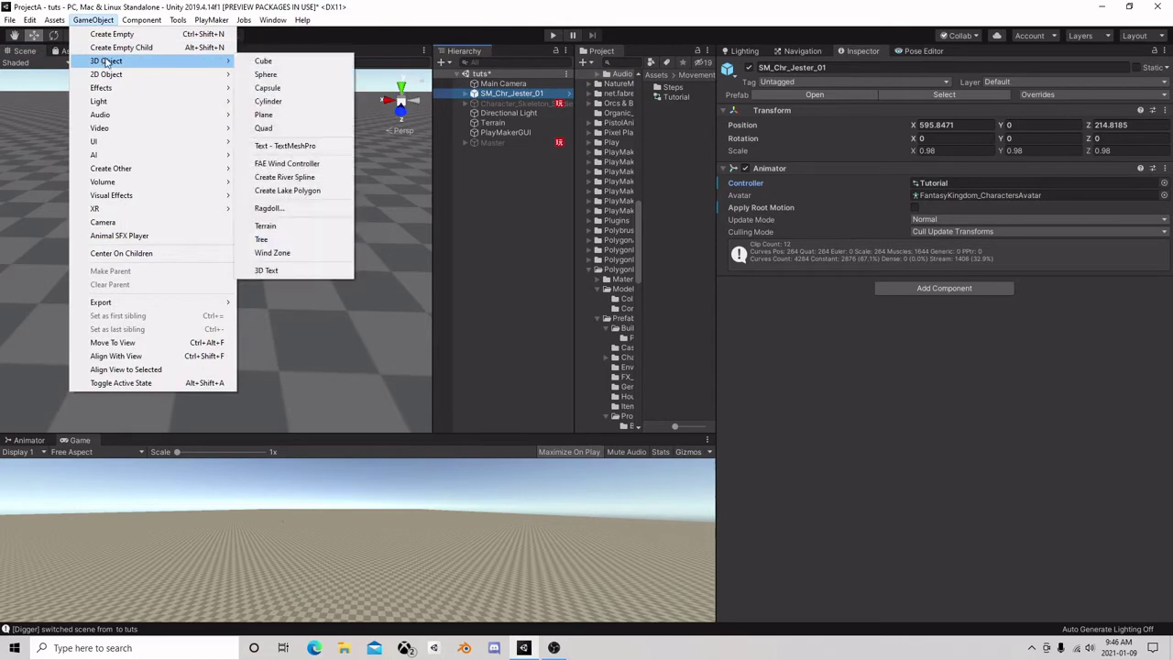
pyautogui.click(269, 209)
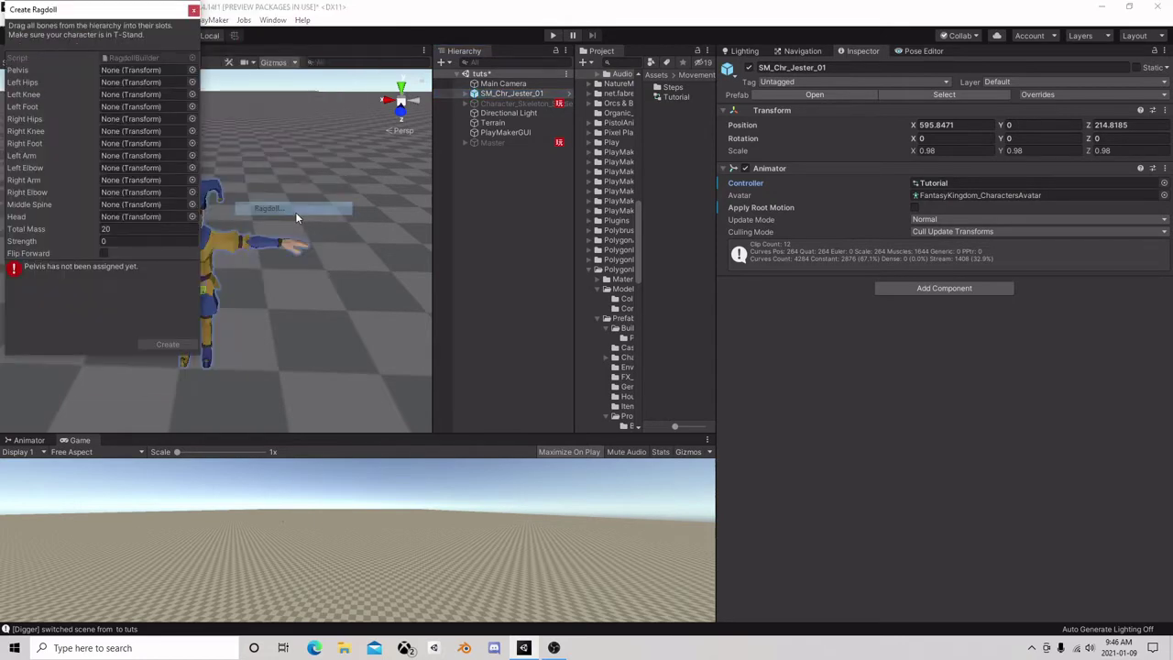
pyautogui.moveTo(112, 16); pyautogui.dragTo(151, 53)
# - Expand the jester's whole Root bone hierarchy and widen the Hierarchy area so all bone names are readable
pyautogui.click(466, 95)
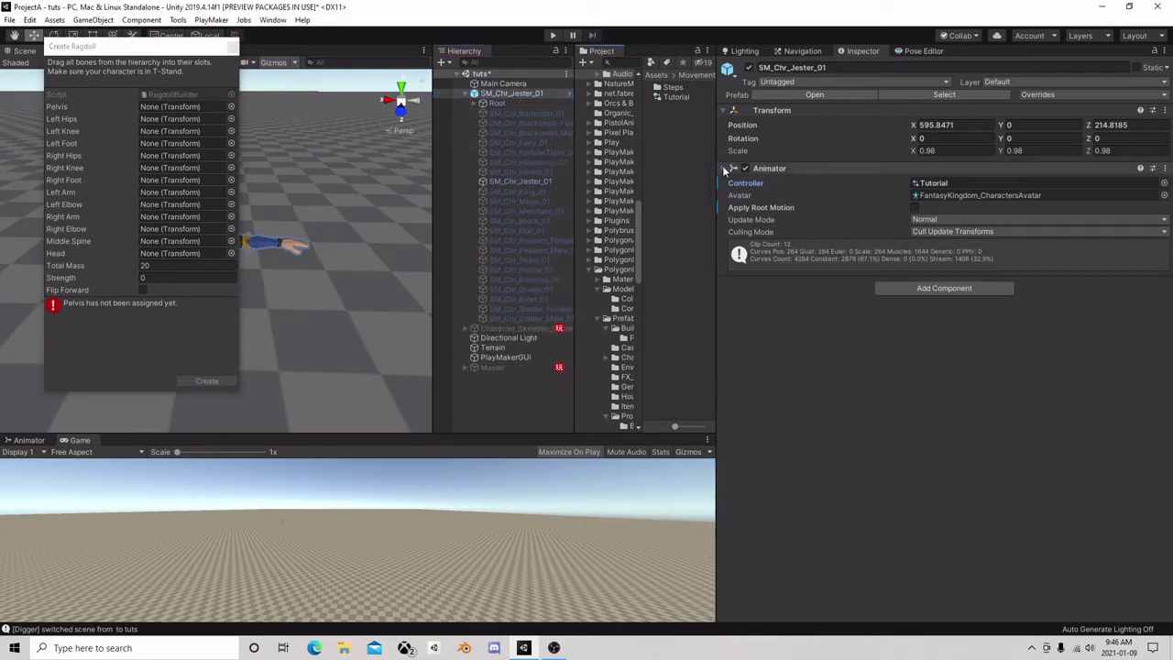
pyautogui.moveTo(717, 165); pyautogui.dragTo(932, 168)
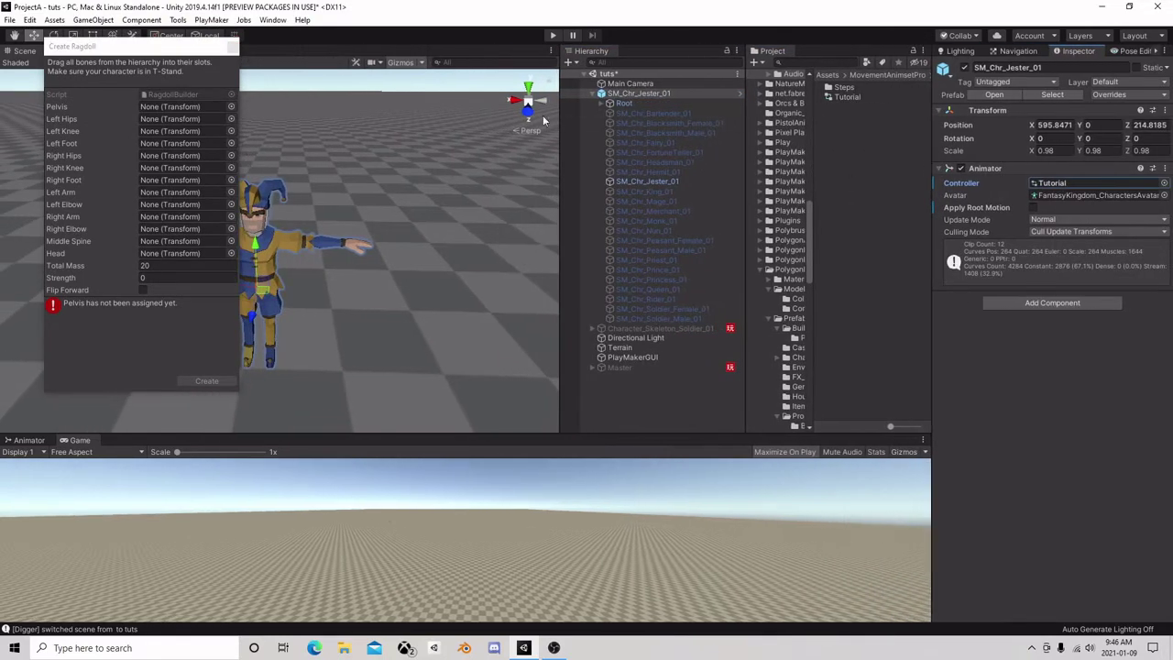
pyautogui.click(601, 103)
pyautogui.click(602, 104)
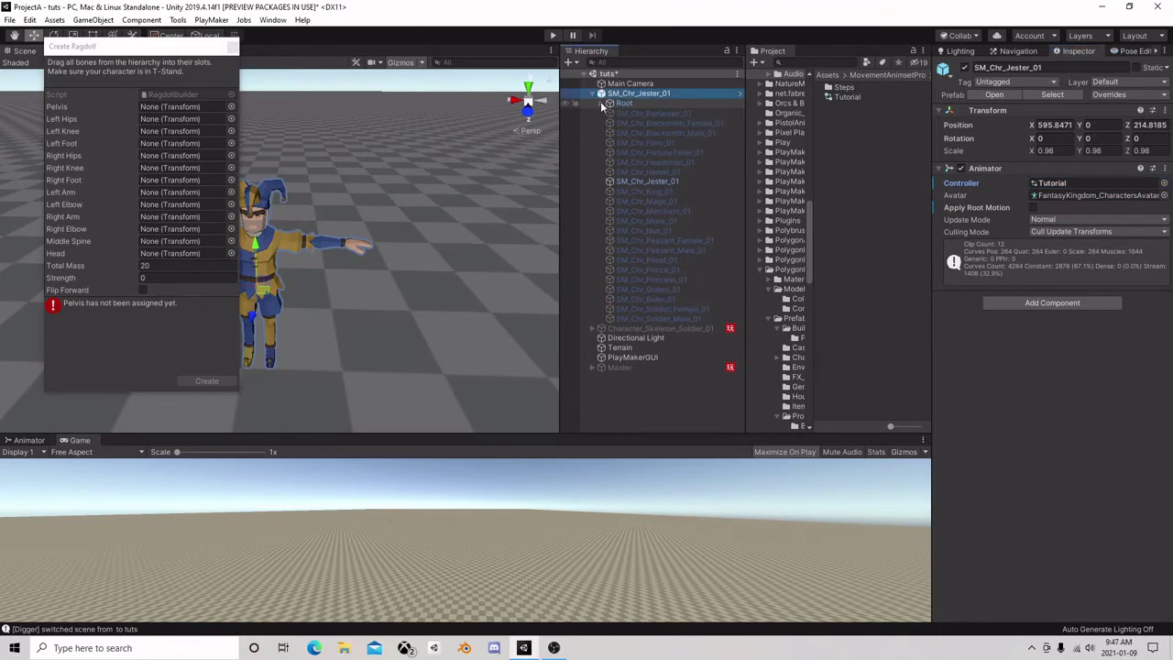
pyautogui.press('alt')
pyautogui.keyDown('alt'); pyautogui.click(602, 103); pyautogui.keyUp('alt')
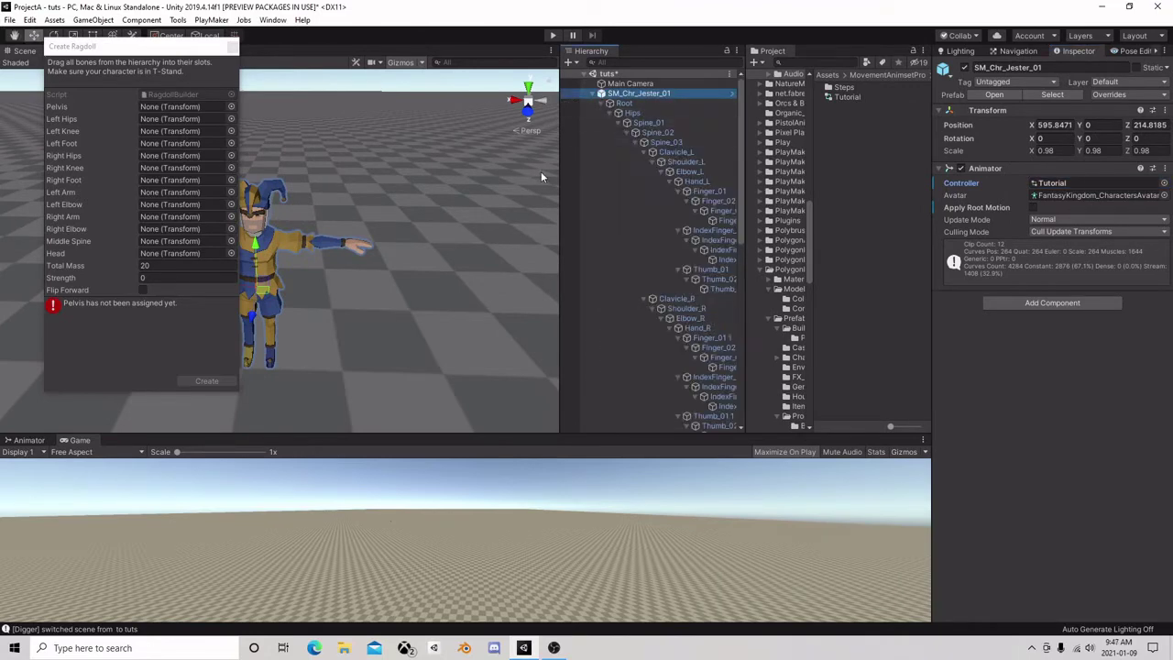
pyautogui.moveTo(558, 171); pyautogui.dragTo(376, 170)
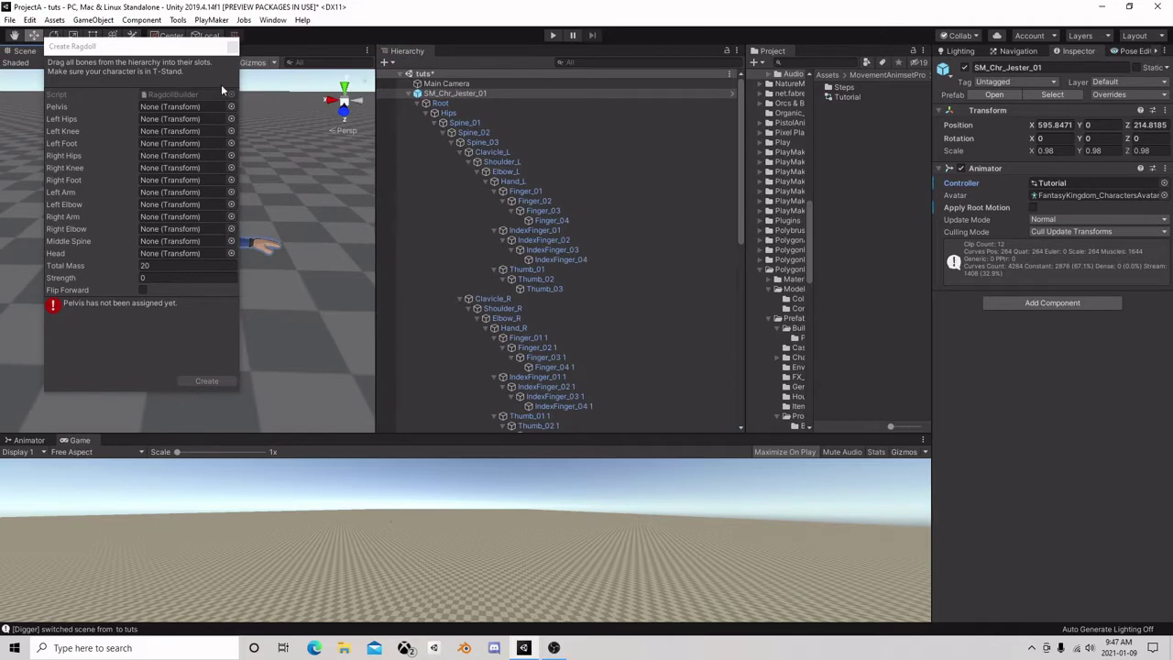
# - Assign Hips as the ragdoll's pelvis and UpperLeg_L, LowerLeg_L and Ankle_L as its left hips, left knee and left foot
pyautogui.moveTo(448, 113); pyautogui.dragTo(166, 112)
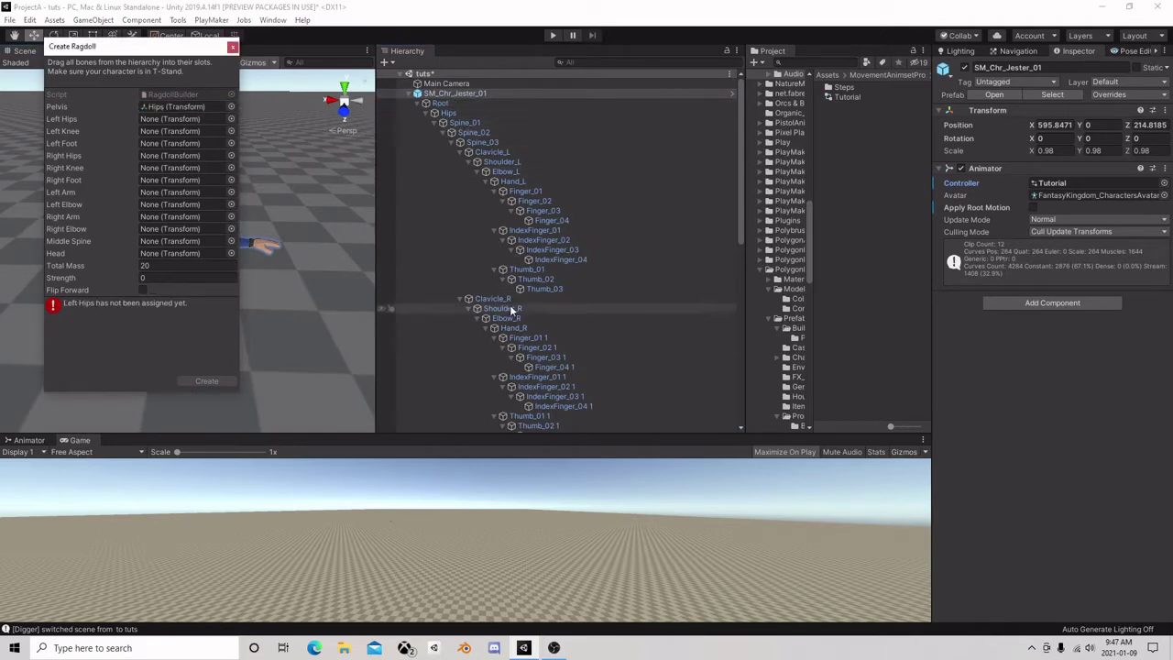
pyautogui.scroll(-3, 511, 298)
pyautogui.scroll(-3, 514, 303)
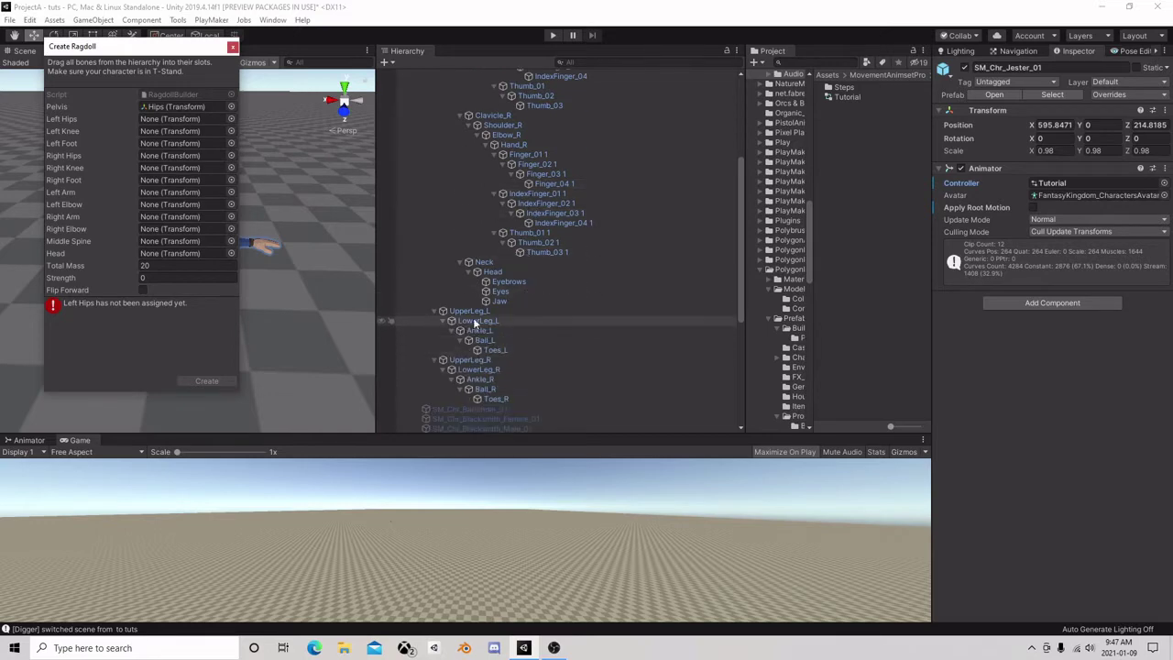
pyautogui.moveTo(466, 311); pyautogui.dragTo(174, 118)
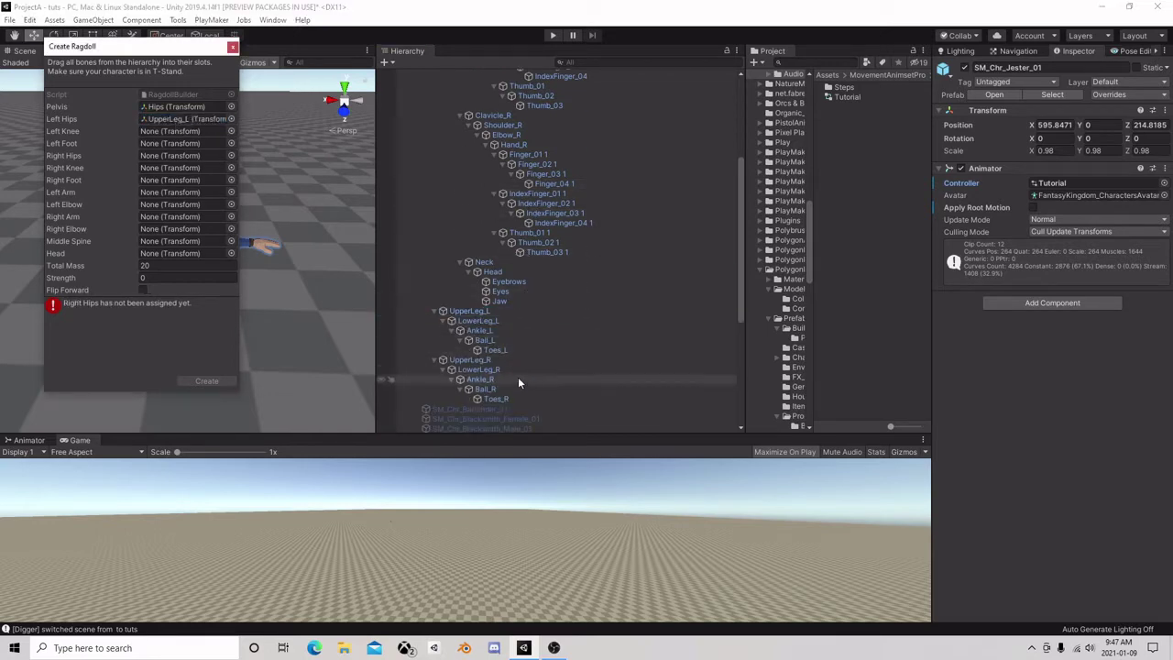
pyautogui.moveTo(483, 327); pyautogui.dragTo(181, 131)
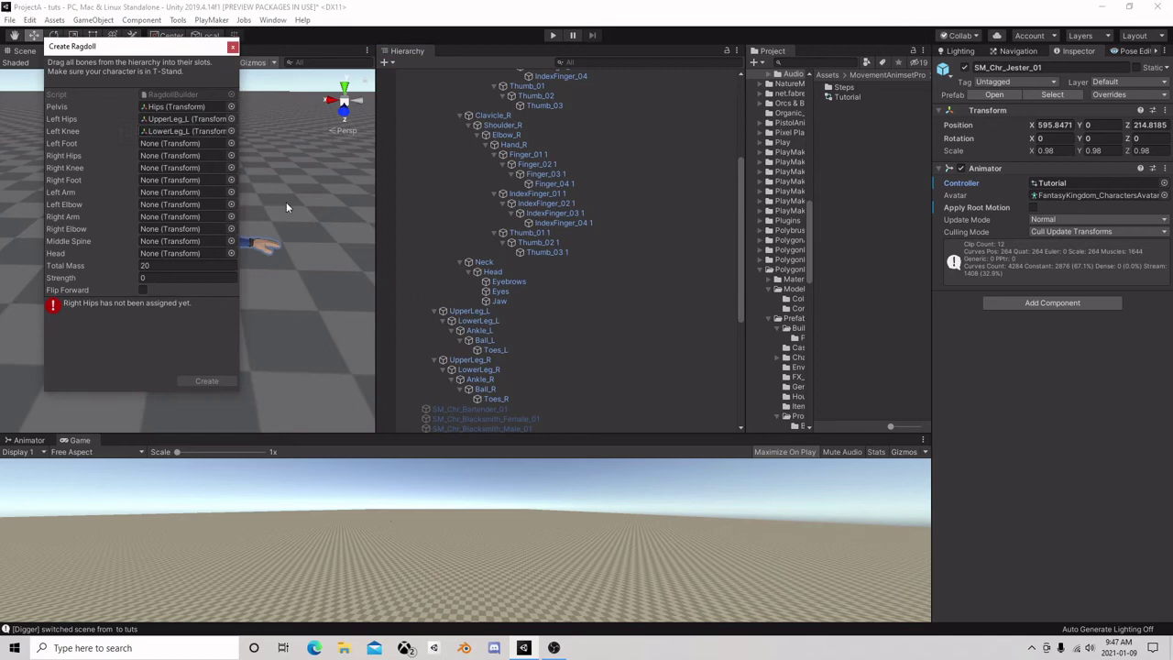
pyautogui.moveTo(492, 332); pyautogui.dragTo(198, 144)
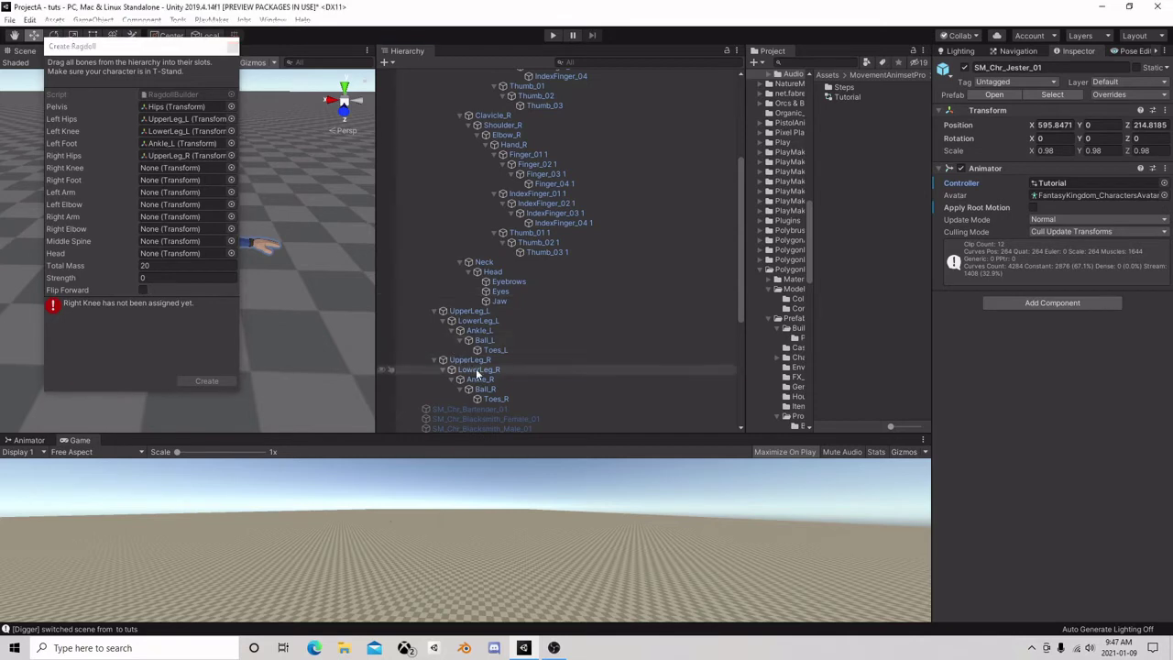
# - Assign UpperLeg_R, LowerLeg_R and Ankle_R as the ragdoll's right hips, right knee and right foot
pyautogui.moveTo(463, 359); pyautogui.dragTo(183, 170)
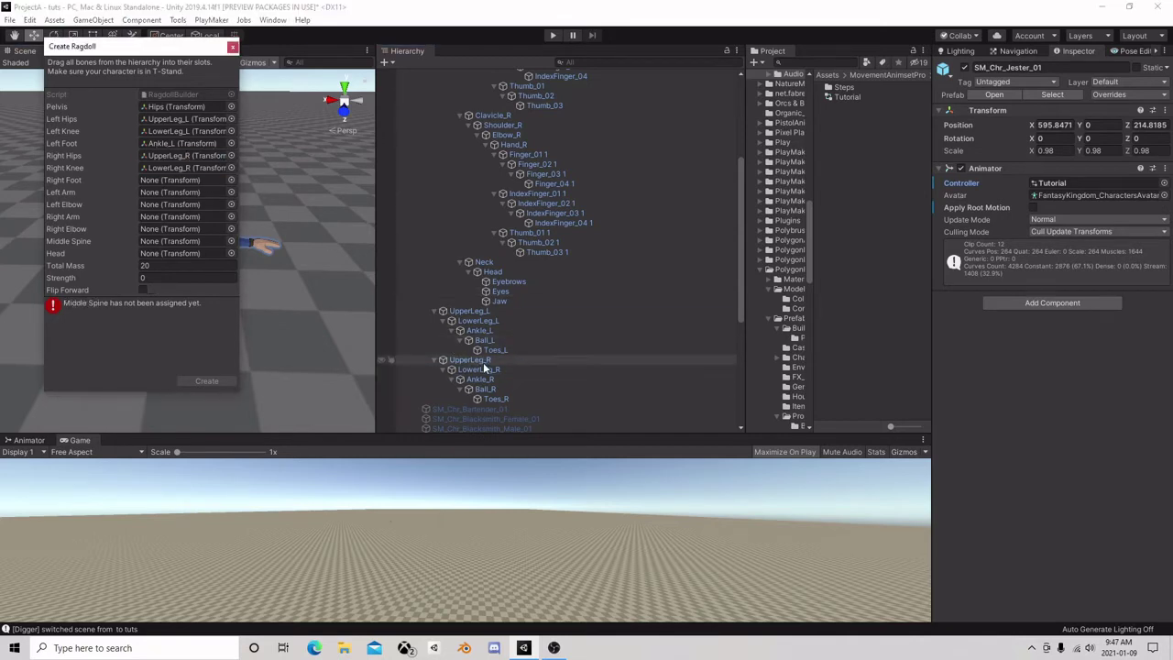
pyautogui.moveTo(483, 383); pyautogui.dragTo(173, 180)
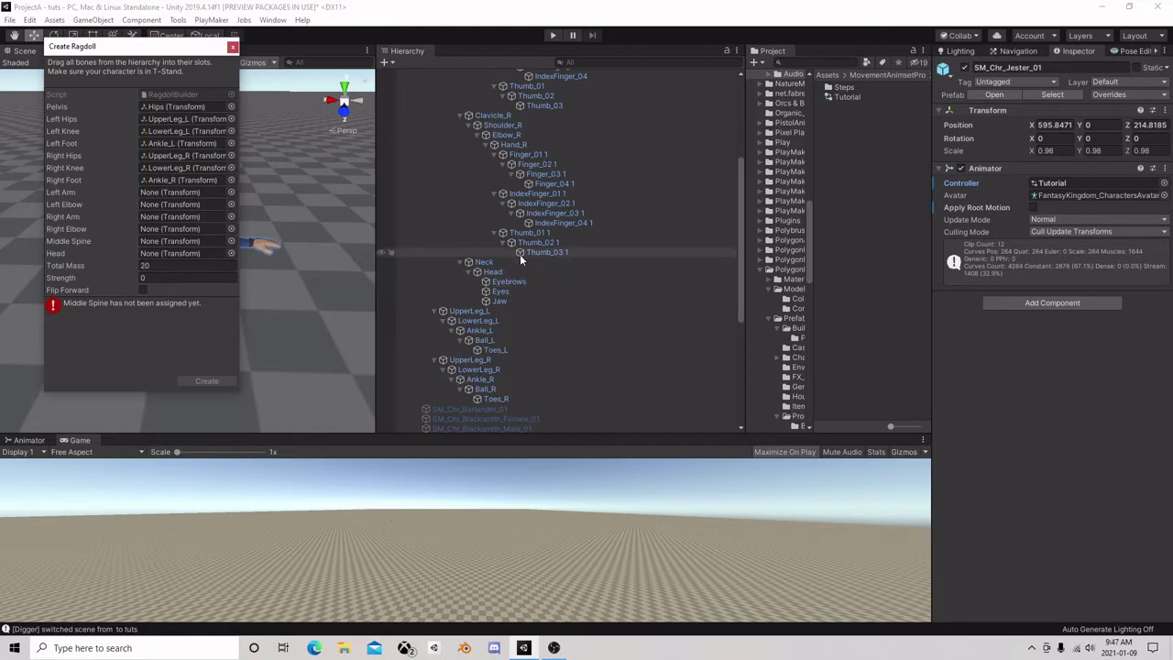
# - Assign Shoulder_L as the ragdoll's left arm and Elbow_L as its left elbow
pyautogui.scroll(4, 528, 257)
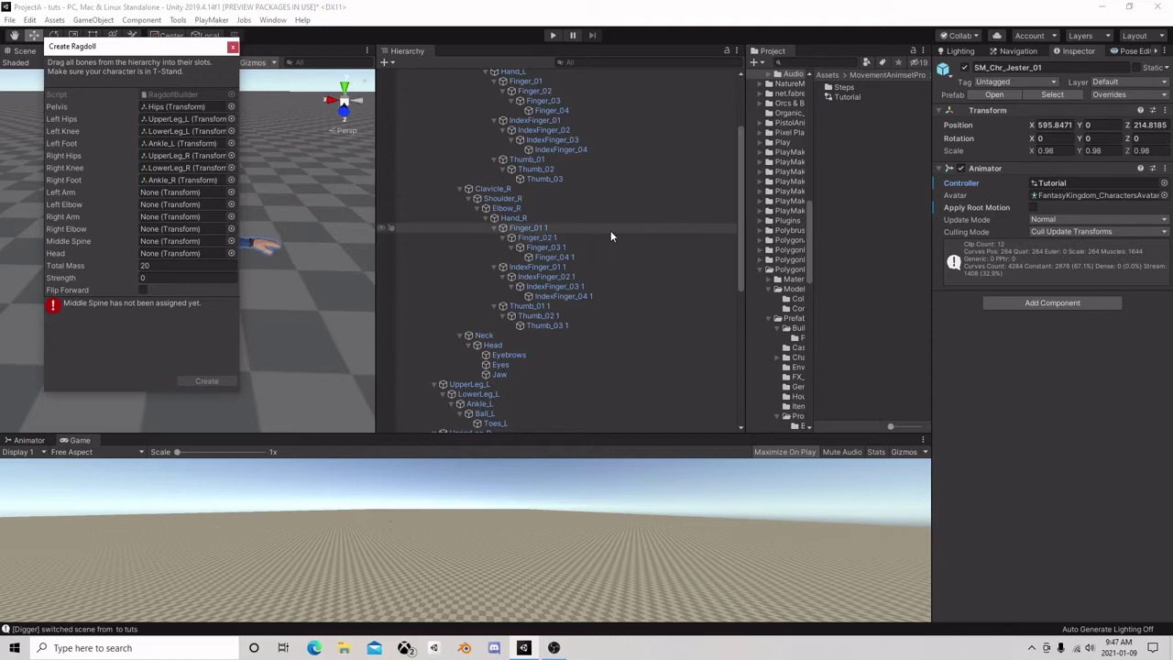
pyautogui.scroll(6, 524, 257)
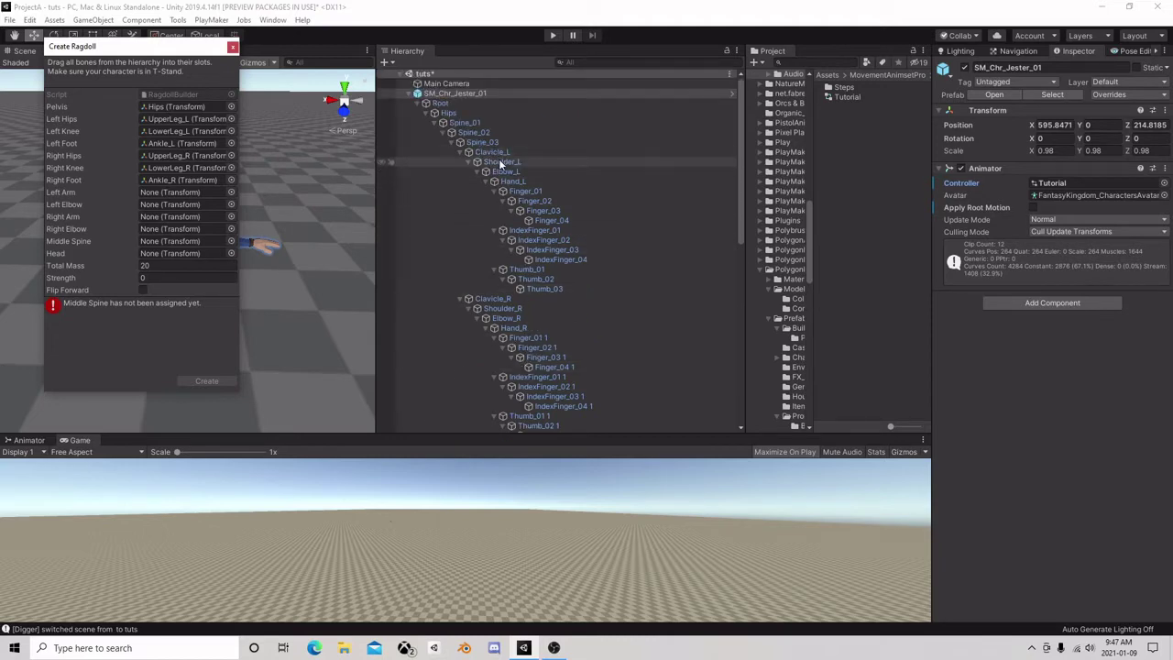
pyautogui.moveTo(495, 153); pyautogui.dragTo(180, 194)
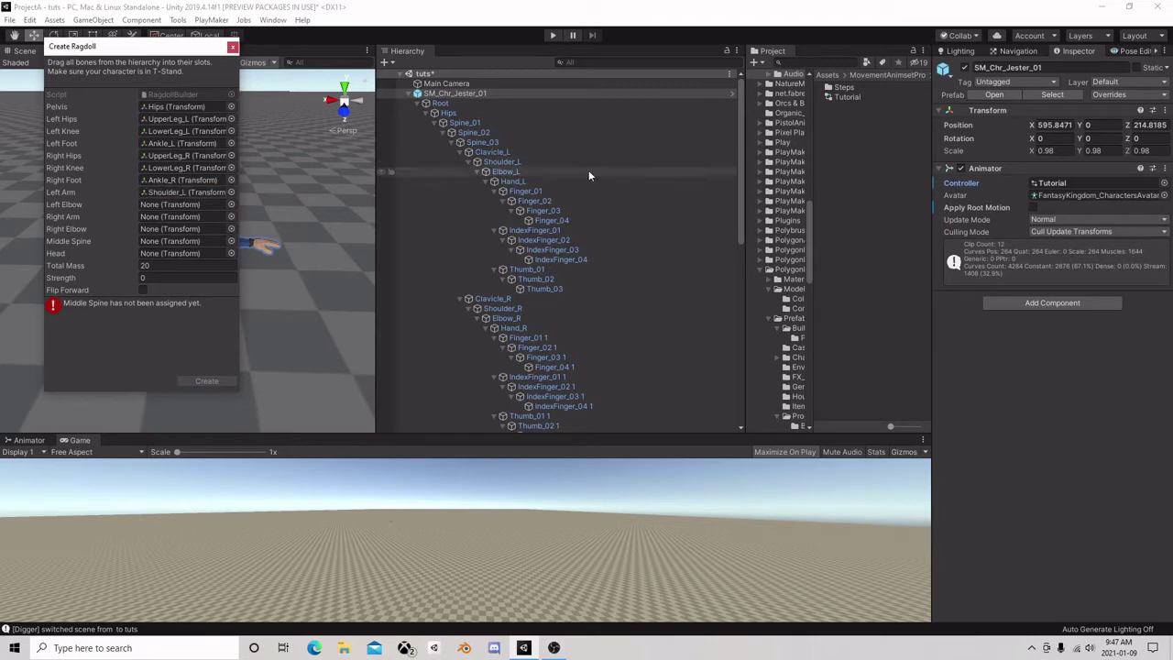
pyautogui.moveTo(504, 171); pyautogui.dragTo(171, 205)
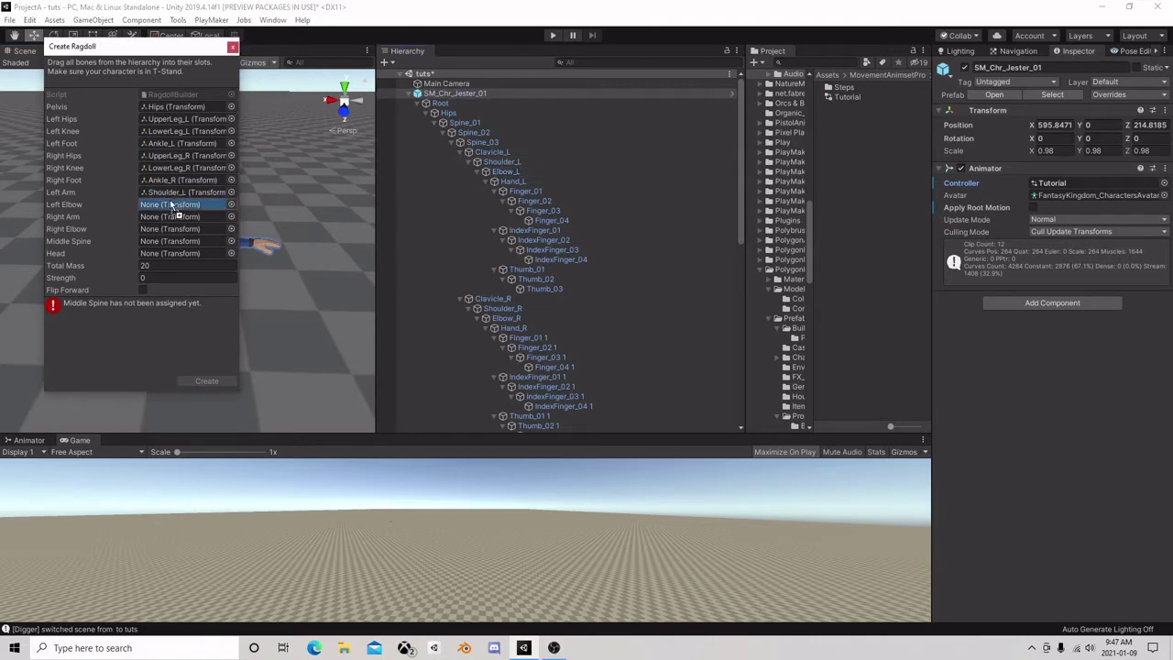
# - Assign Shoulder_R as the ragdoll's right arm and Elbow_R as its right elbow
pyautogui.scroll(-2, 505, 259)
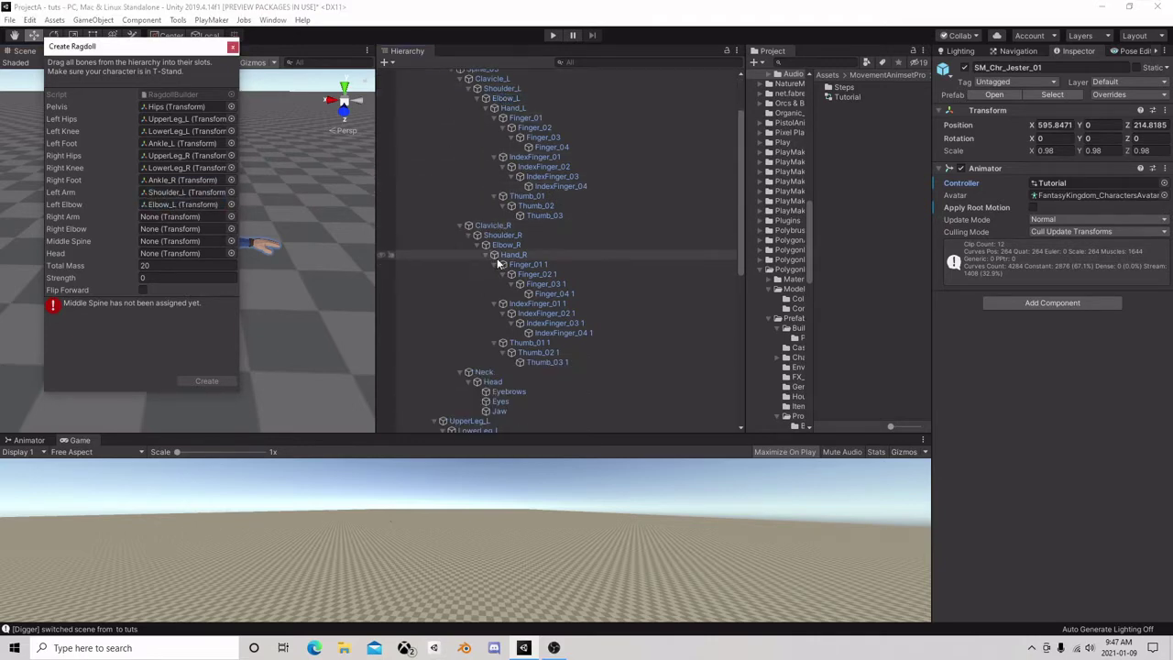
pyautogui.moveTo(510, 240); pyautogui.dragTo(210, 216)
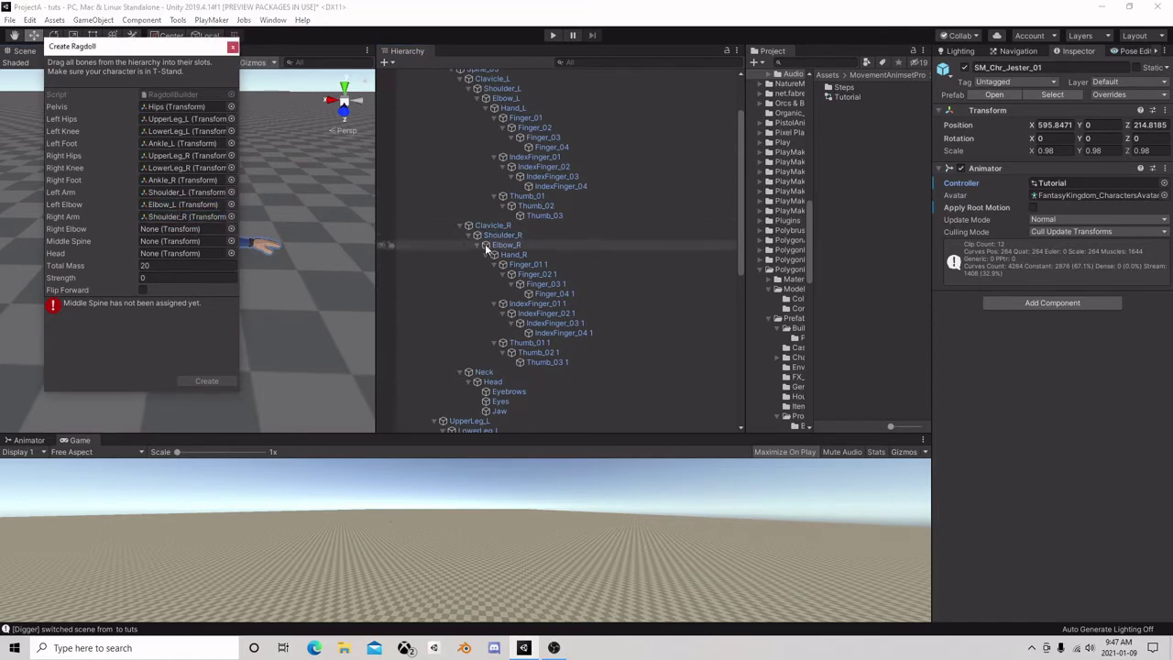
pyautogui.moveTo(513, 247); pyautogui.dragTo(193, 235)
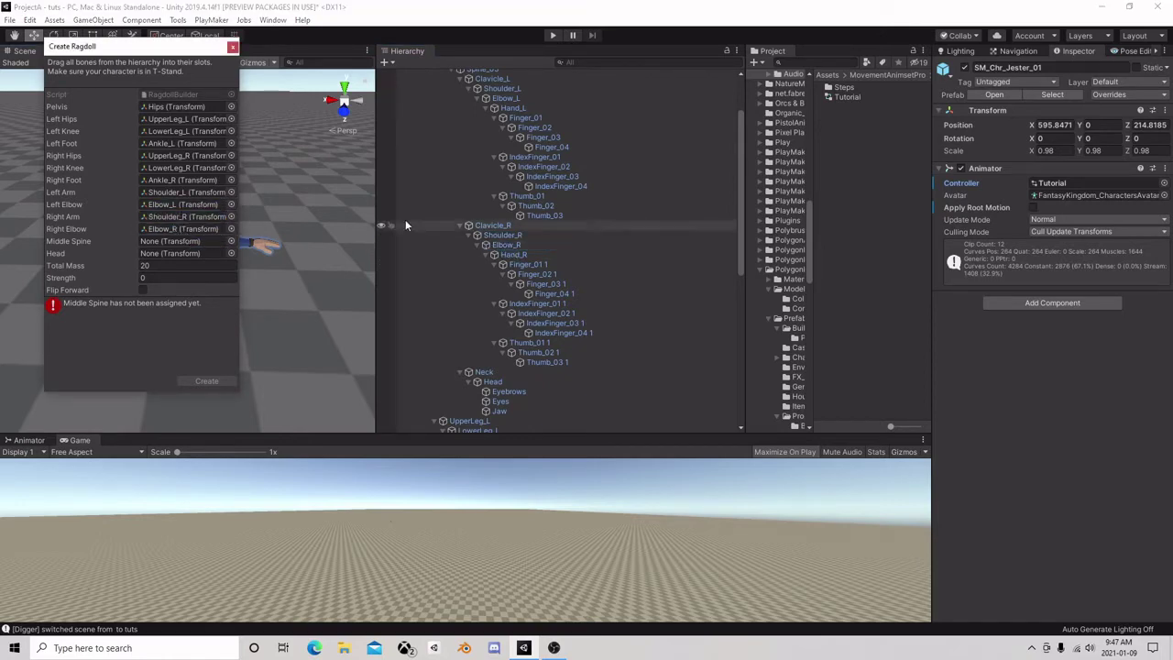
# - Assign Spine_02 as the ragdoll's middle spine and the Head bone as its head
pyautogui.scroll(2, 509, 220)
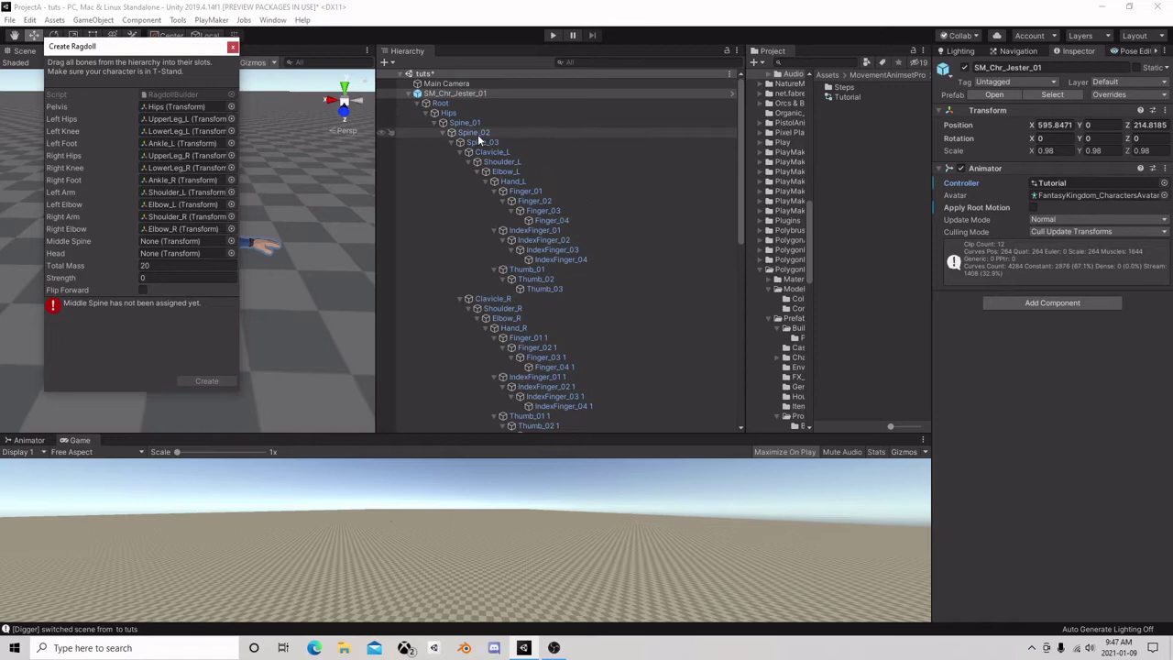
pyautogui.click(476, 134)
pyautogui.moveTo(476, 137); pyautogui.dragTo(174, 239)
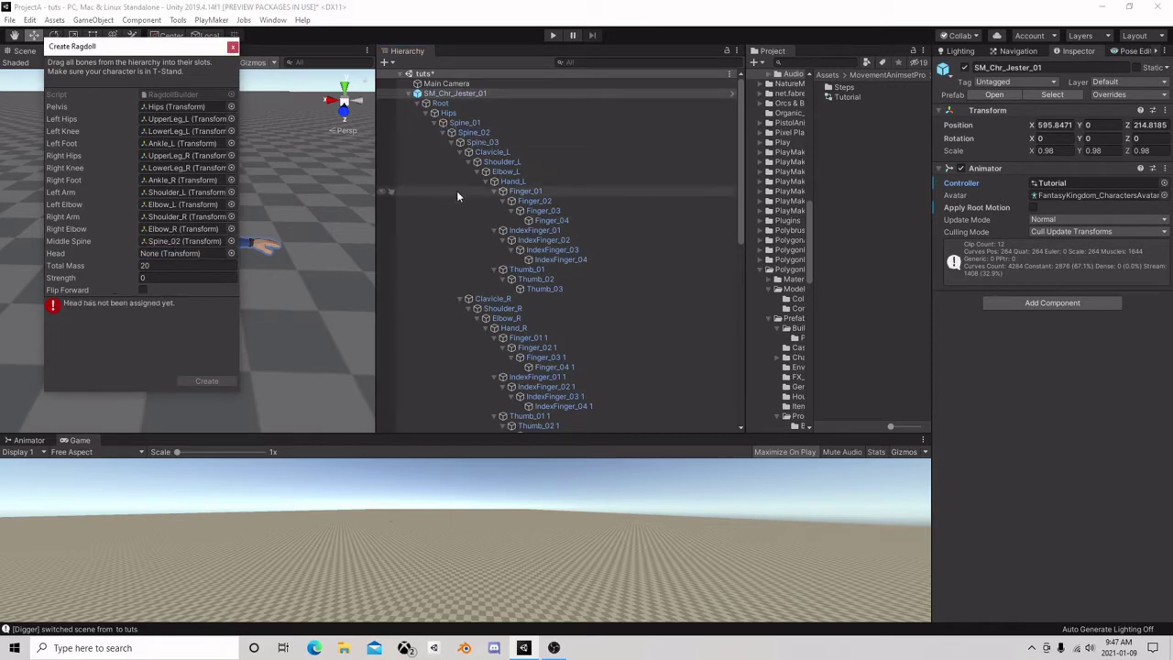
pyautogui.scroll(-2, 461, 216)
pyautogui.scroll(-2, 461, 216)
pyautogui.moveTo(486, 308); pyautogui.dragTo(188, 262)
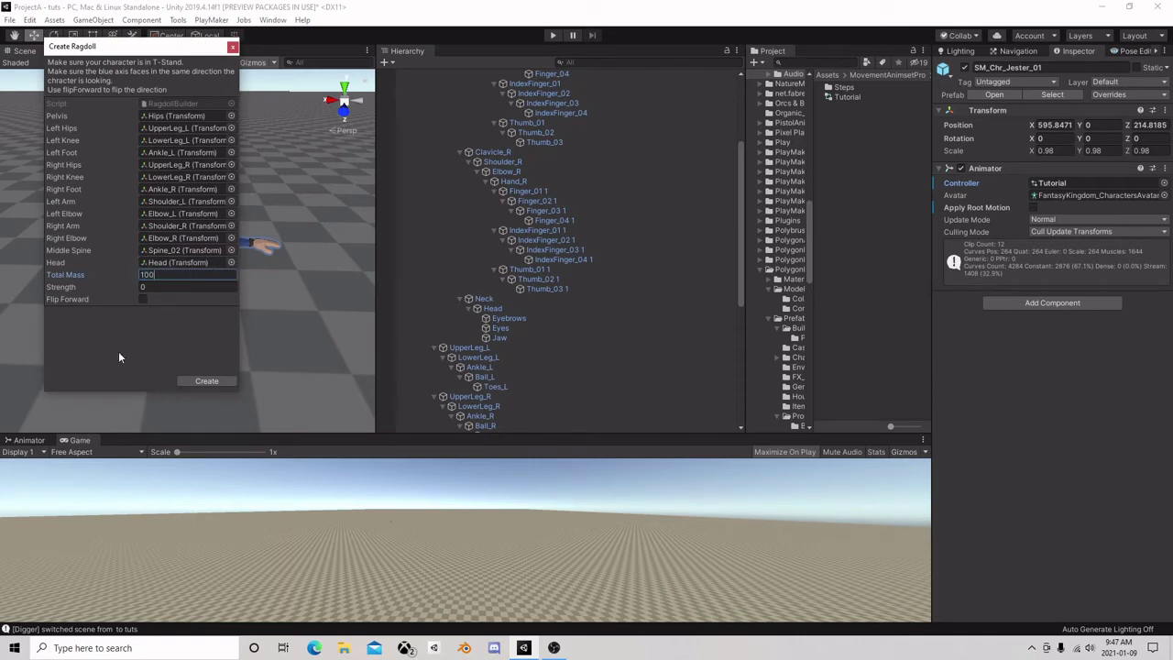
# - Set the ragdoll's total mass to 100, create it and check the colliders around the jester's body in an enlarged Scene view
pyautogui.click(207, 381)
pyautogui.moveTo(201, 307); pyautogui.dragTo(254, 162, button='middle')
pyautogui.moveTo(251, 261); pyautogui.dragTo(256, 155, button='right')
pyautogui.moveTo(258, 230); pyautogui.dragTo(259, 238, button='middle')
pyautogui.scroll(5, 262, 240)
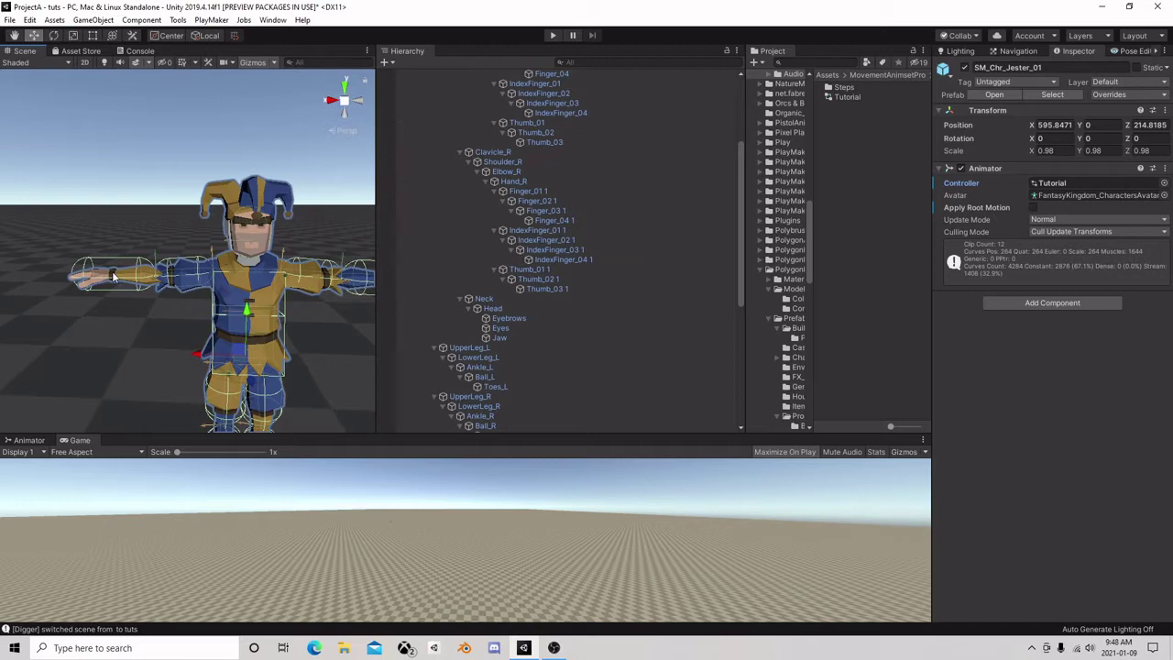
pyautogui.scroll(-4, 270, 227)
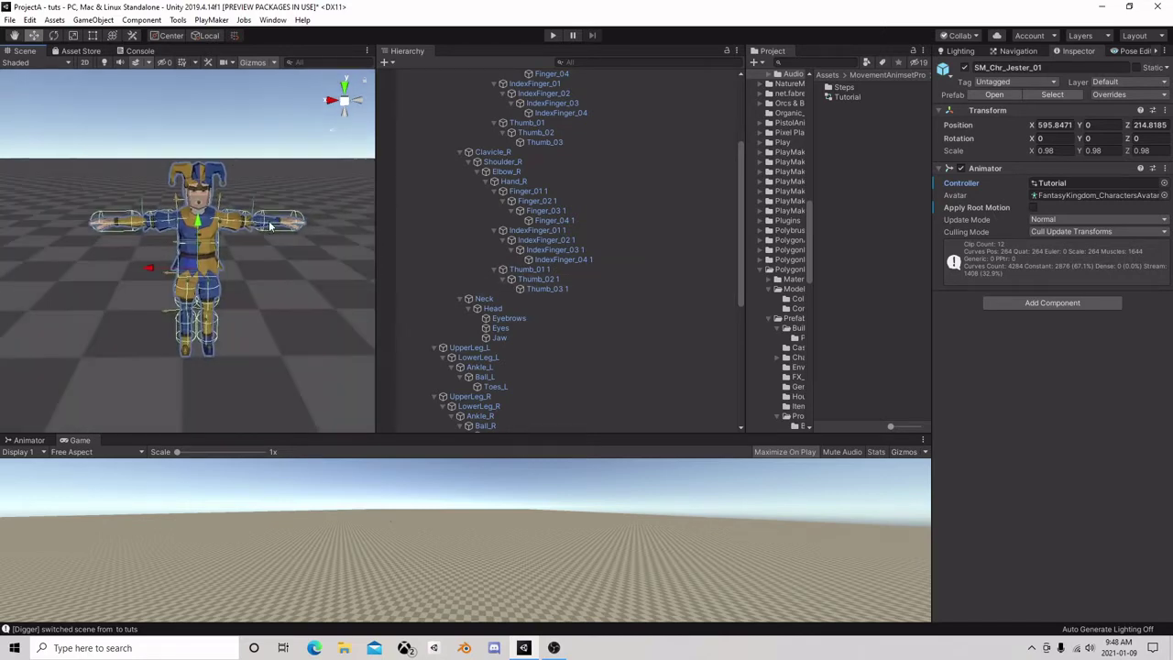
pyautogui.moveTo(376, 249); pyautogui.dragTo(466, 249)
pyautogui.keyDown('alt'); pyautogui.moveTo(385, 184); pyautogui.dragTo(330, 241); pyautogui.keyUp('alt')
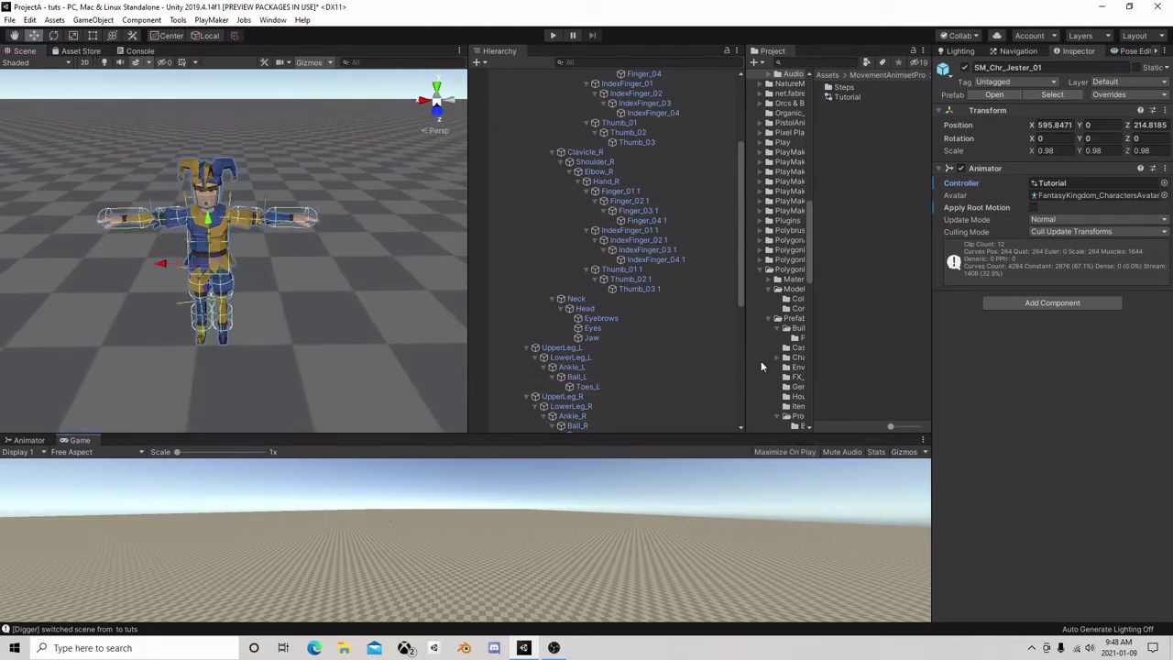
# - Run the game, disable the jester's Animator to watch the ragdoll drop, and stop the game
pyautogui.click(554, 35)
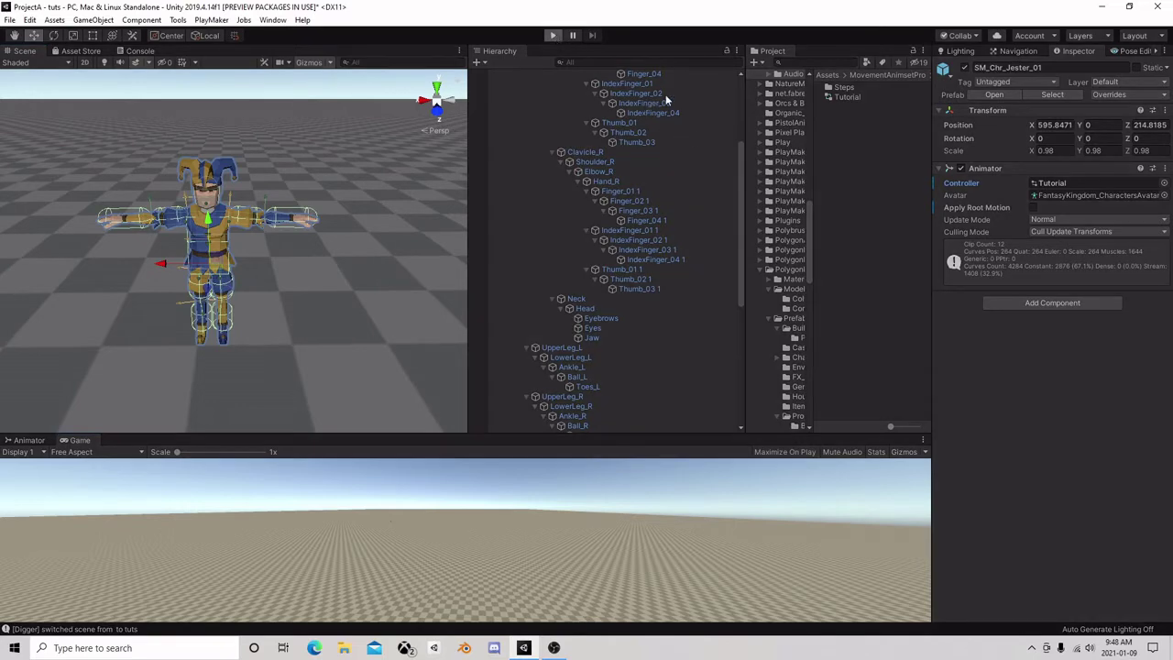
pyautogui.click(553, 36)
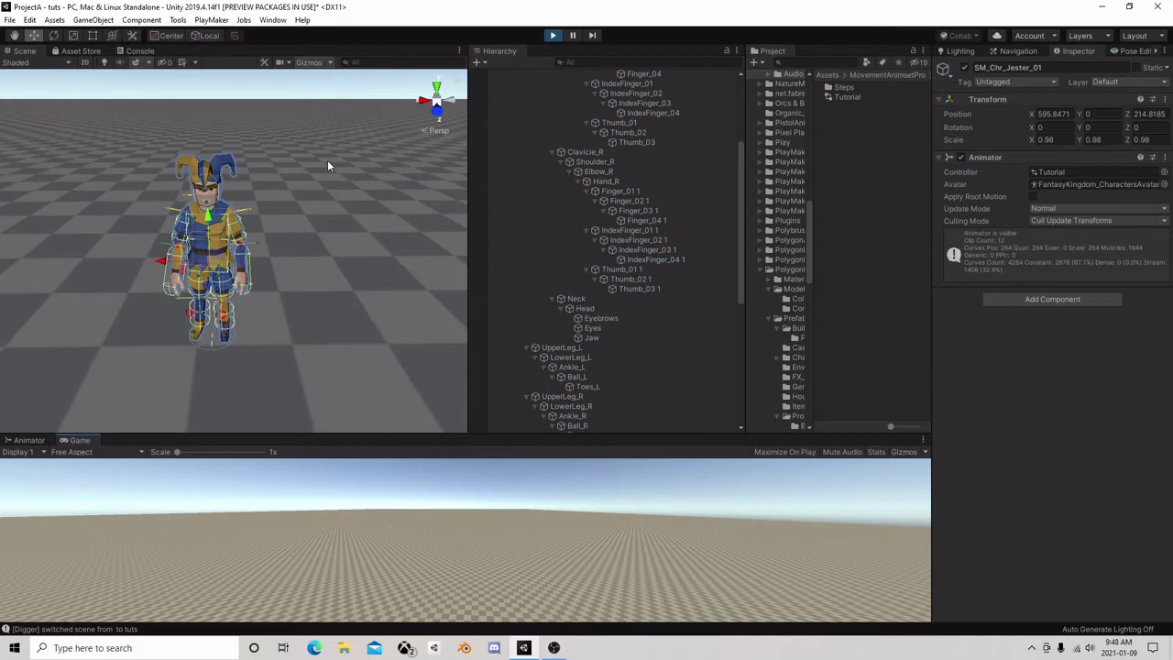
pyautogui.click(960, 159)
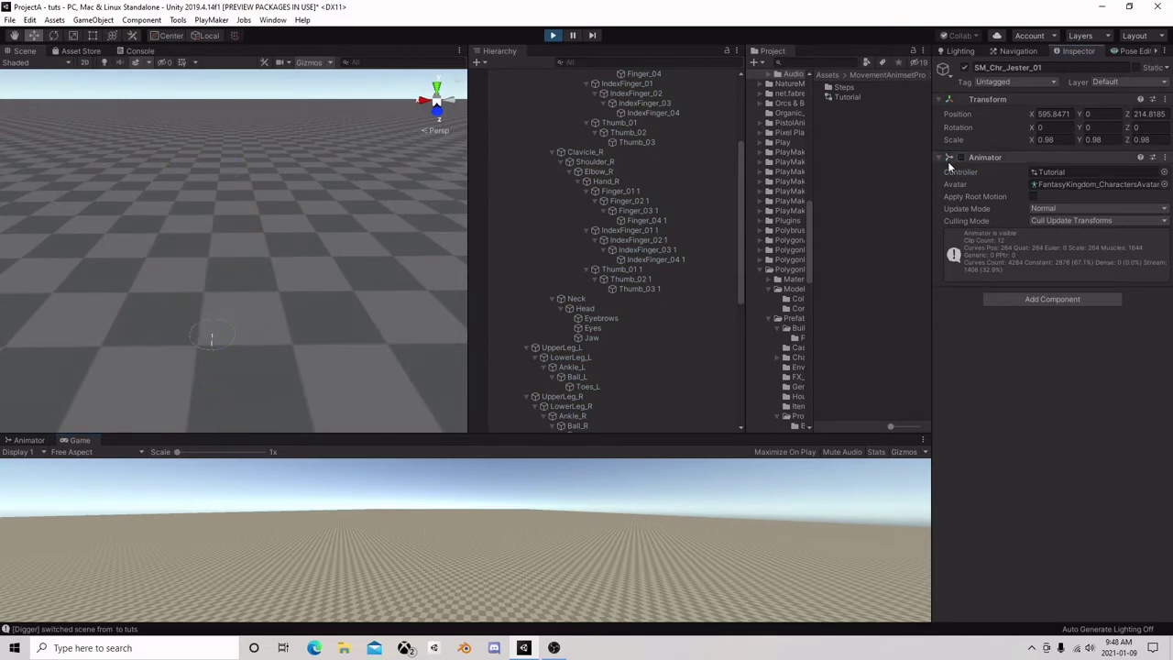
pyautogui.moveTo(186, 213); pyautogui.dragTo(175, 339, button='right')
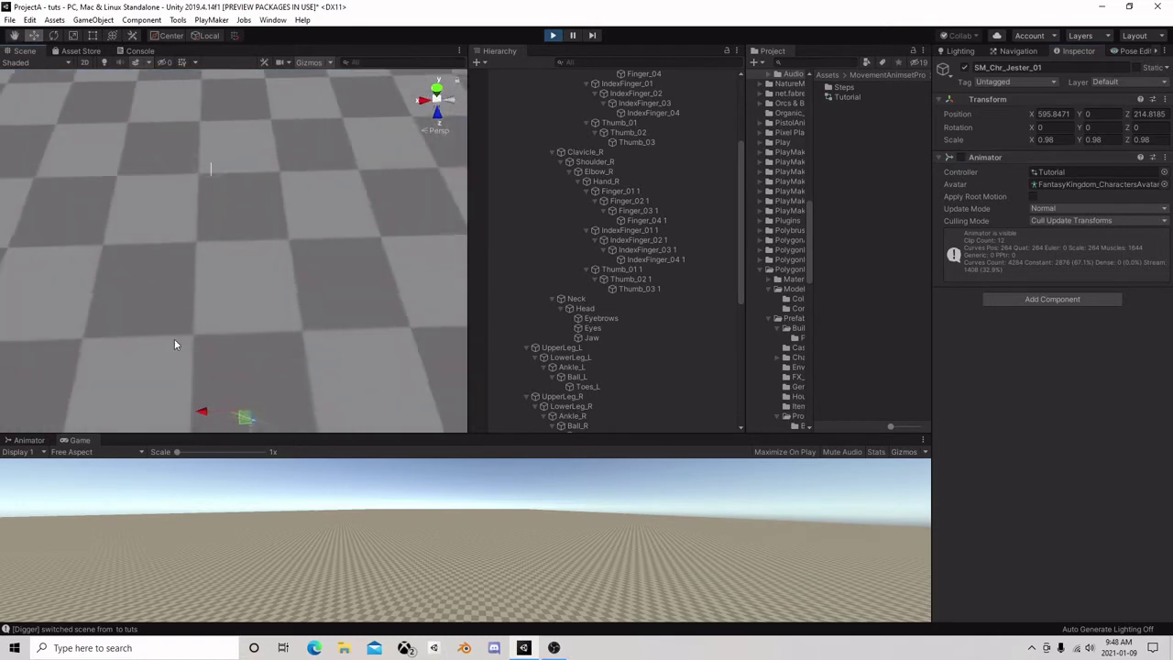
pyautogui.scroll(-3, 179, 339)
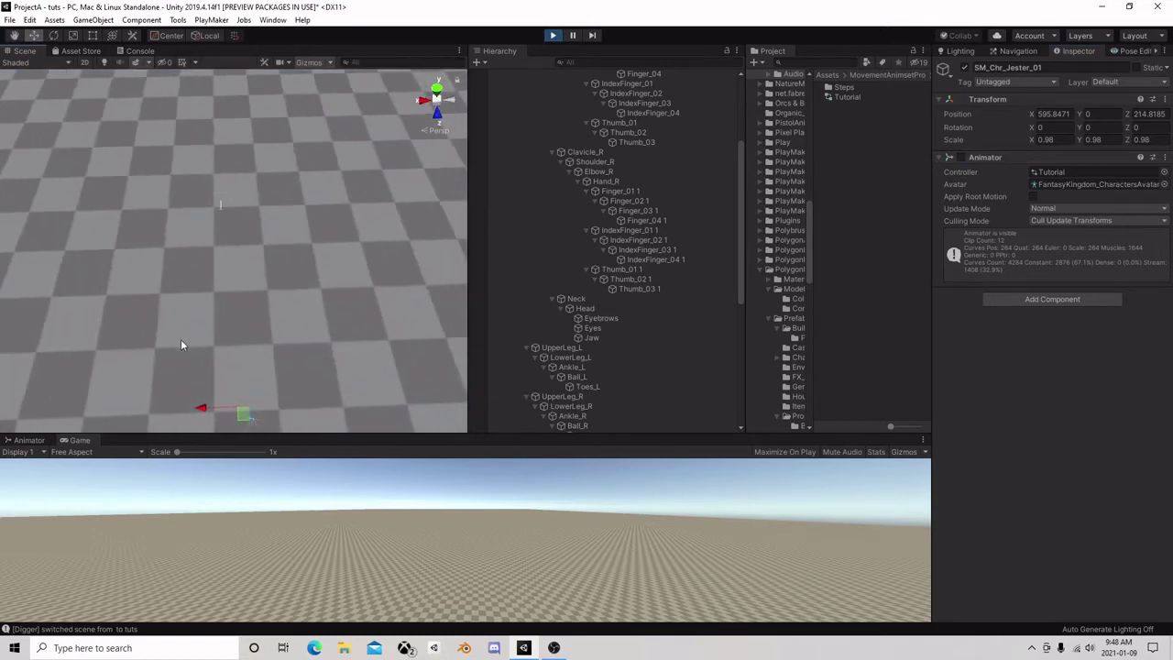
pyautogui.click(553, 36)
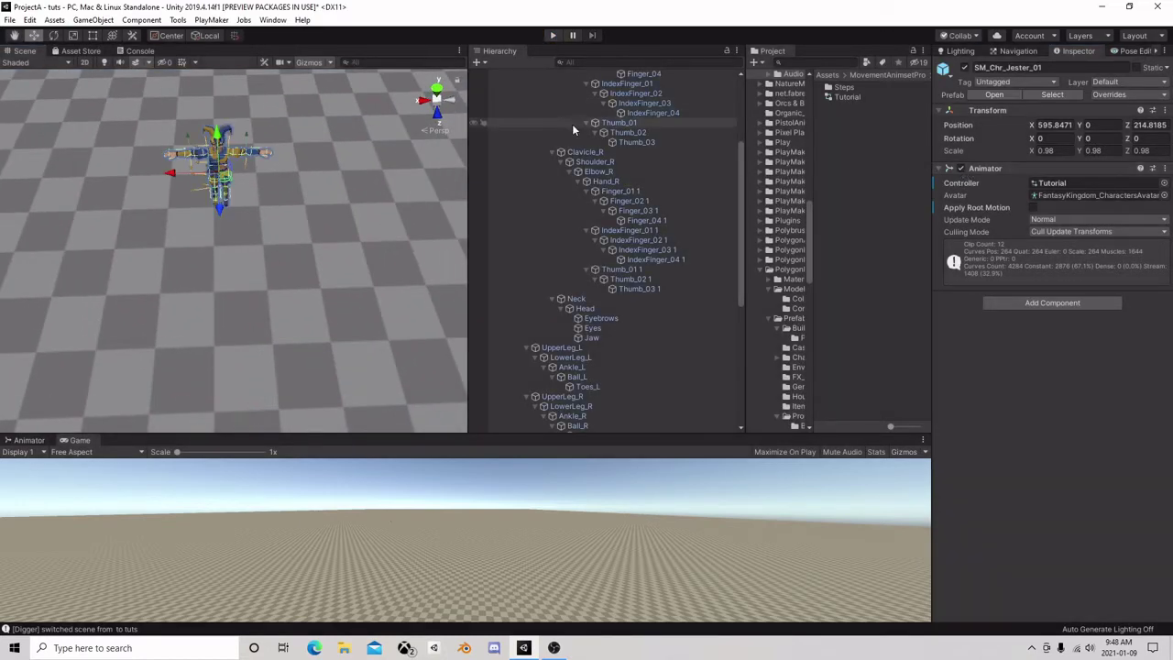
# - Raise the jester character above the terrain to about 1.8 on the Y axis
pyautogui.scroll(3, 588, 152)
pyautogui.moveTo(290, 159); pyautogui.dragTo(249, 171, button='right')
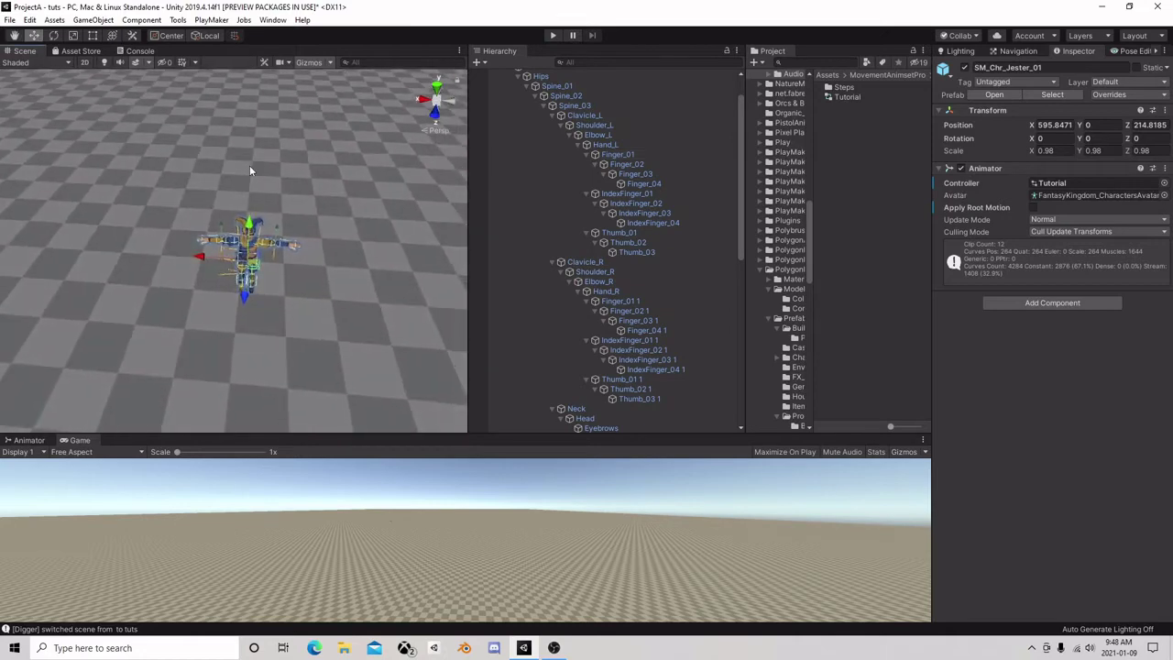
pyautogui.moveTo(249, 170); pyautogui.dragTo(283, 126, button='middle')
pyautogui.scroll(3, 283, 127)
pyautogui.moveTo(285, 149); pyautogui.dragTo(288, 88)
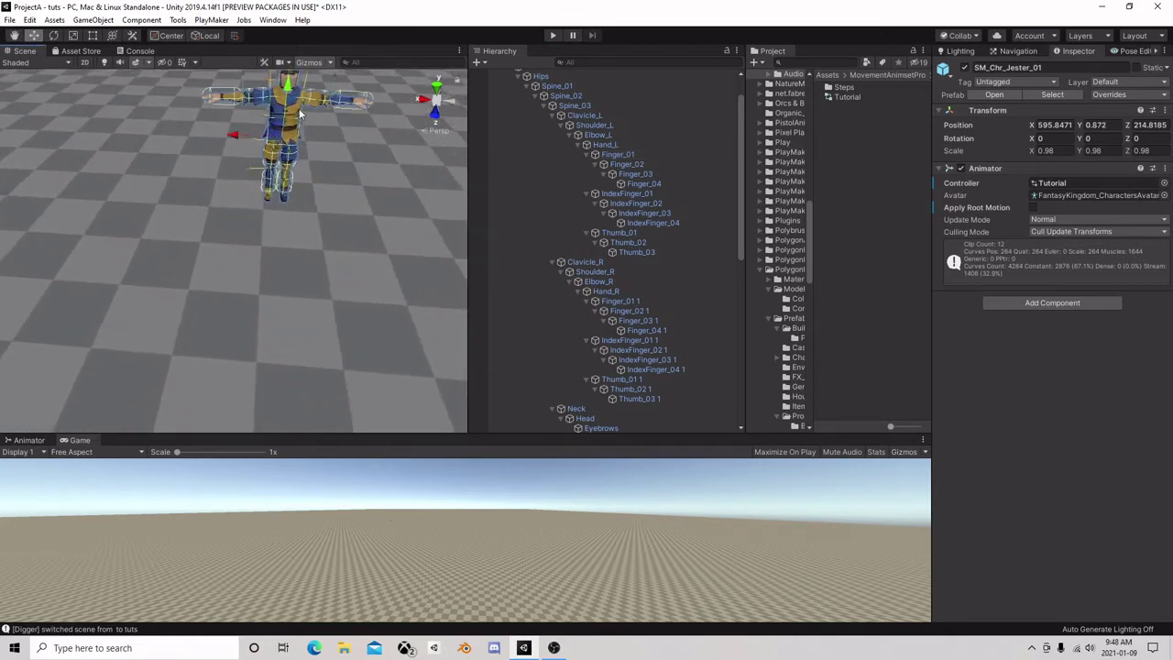
pyautogui.moveTo(300, 114); pyautogui.dragTo(319, 70, button='right')
pyautogui.moveTo(259, 207); pyautogui.dragTo(285, 154)
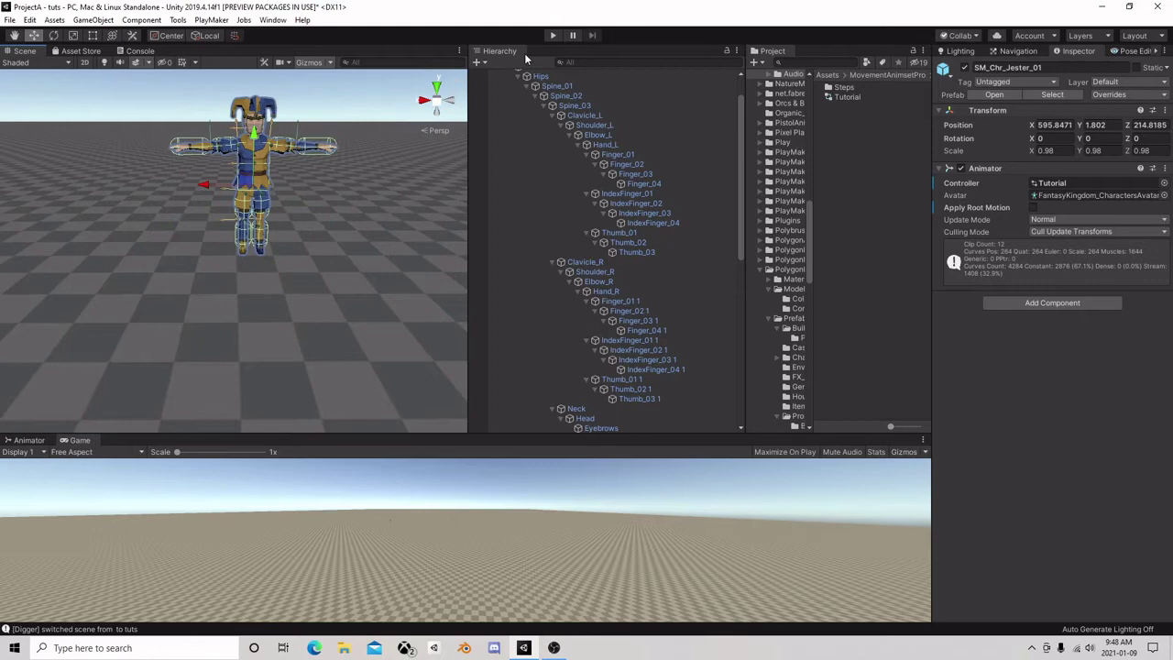
# - Run the game again with the Animator disabled and examine the collapsed ragdoll on the ground from near and far
pyautogui.click(552, 36)
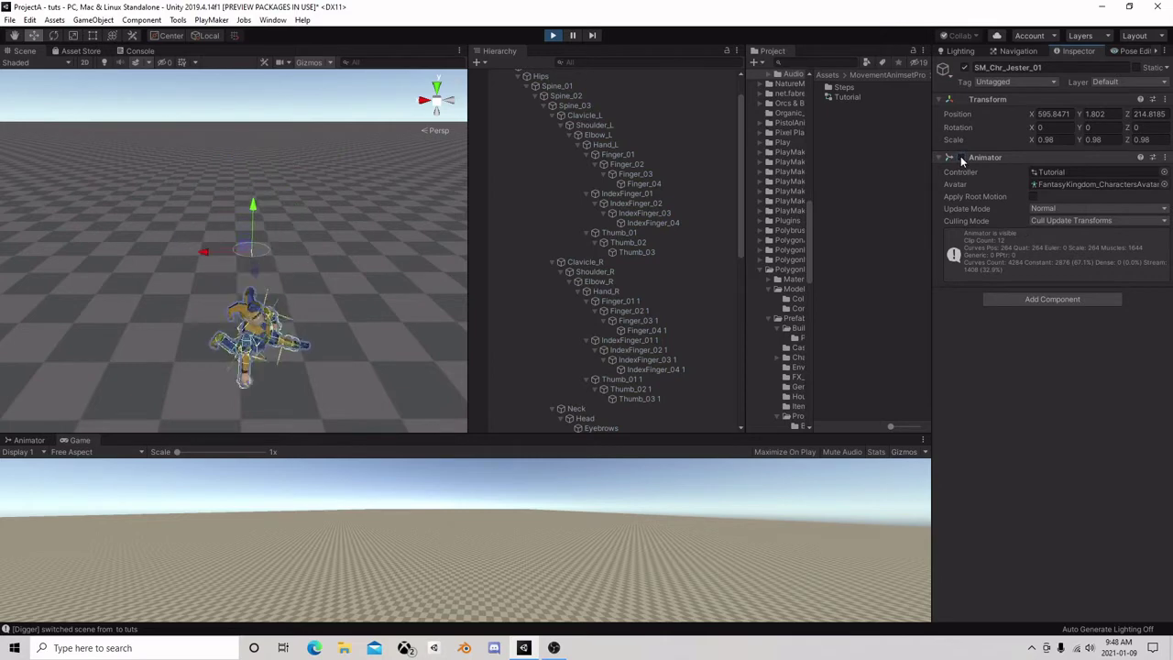
pyautogui.moveTo(289, 183); pyautogui.dragTo(304, 262, button='right')
pyautogui.scroll(3, 300, 253)
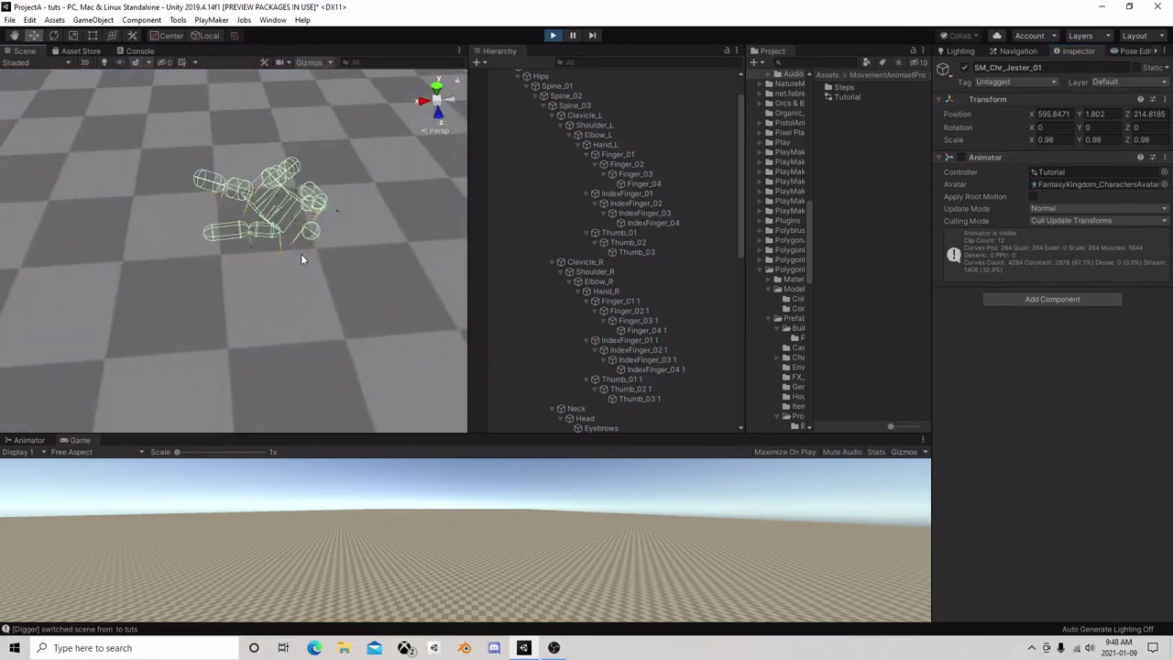
pyautogui.scroll(-3, 301, 255)
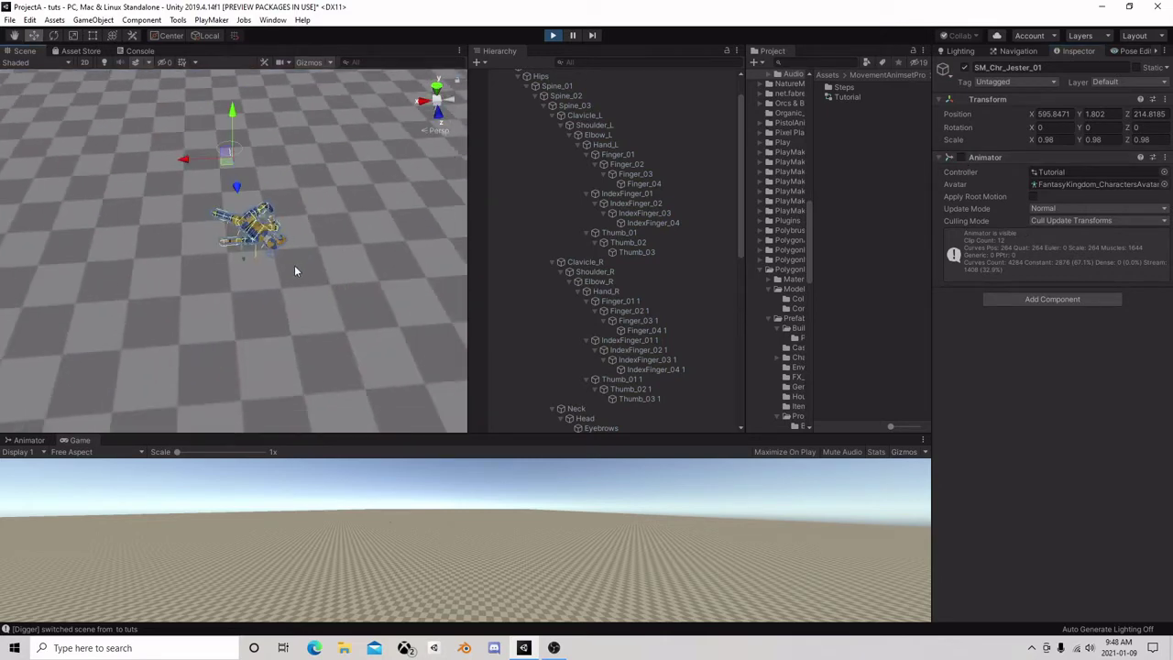
pyautogui.scroll(3, 295, 268)
pyautogui.scroll(2, 294, 269)
pyautogui.scroll(1, 555, 121)
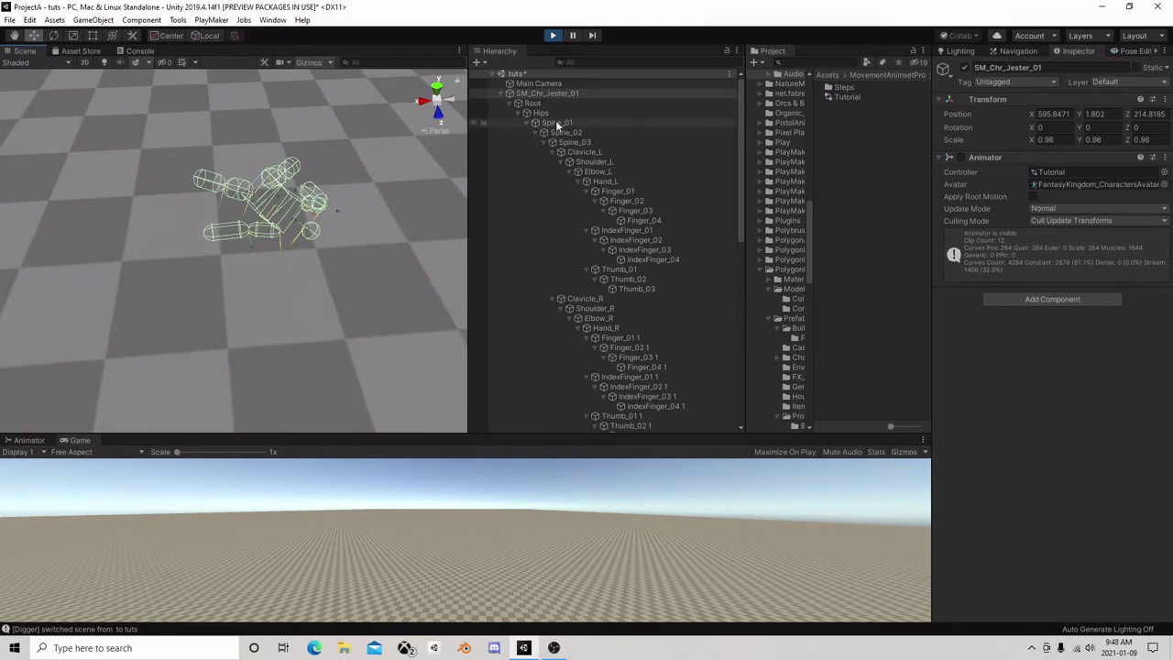
# - During play, collapse the Root bones and enable Update When Offscreen on the SM_Chr_Jester_01 mesh's Skinned Mesh Renderer
pyautogui.click(510, 103)
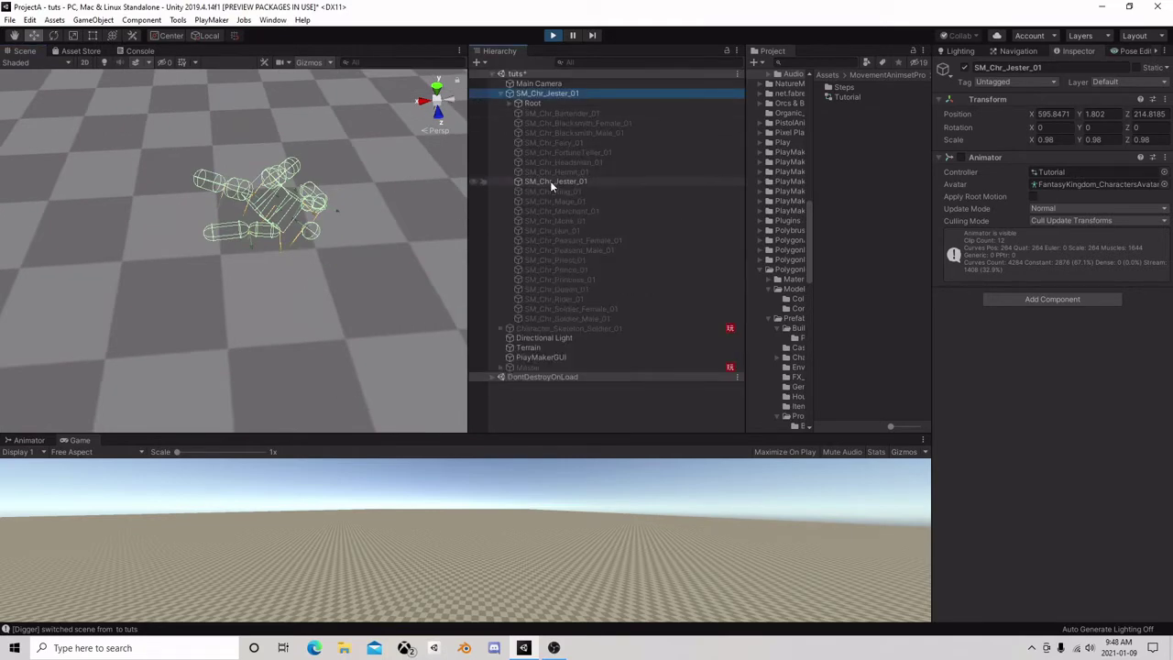
pyautogui.click(550, 181)
pyautogui.click(1033, 237)
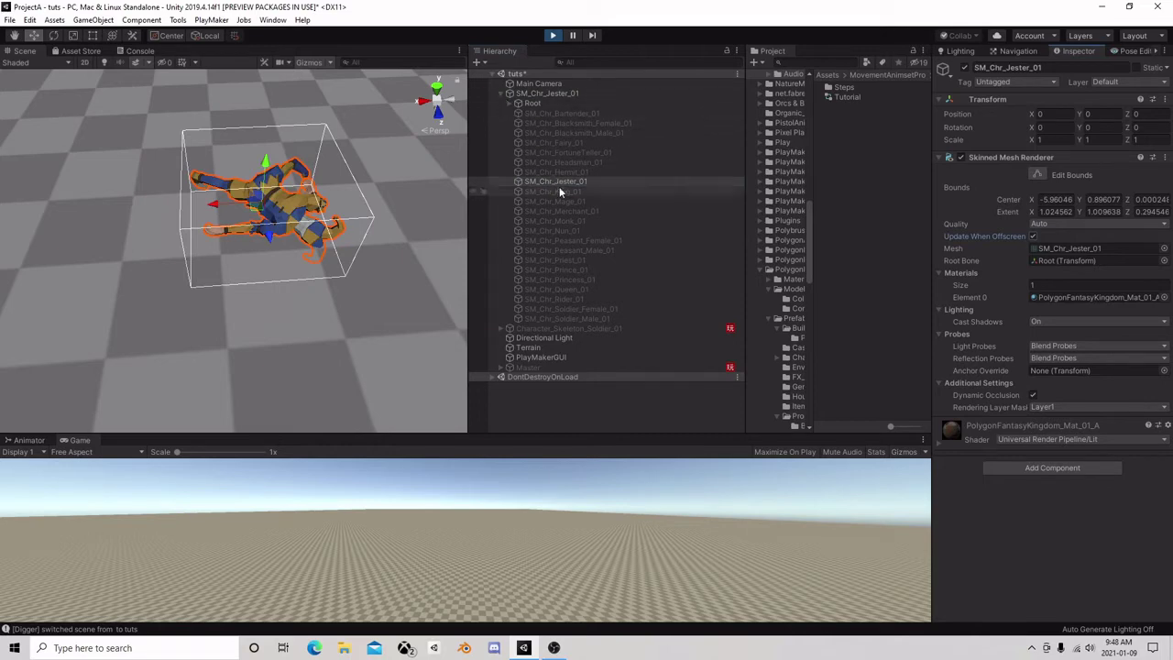
# - Lift the parent jester object to about 7.2 on the Y axis to test the ragdoll, and stop the game
pyautogui.click(522, 93)
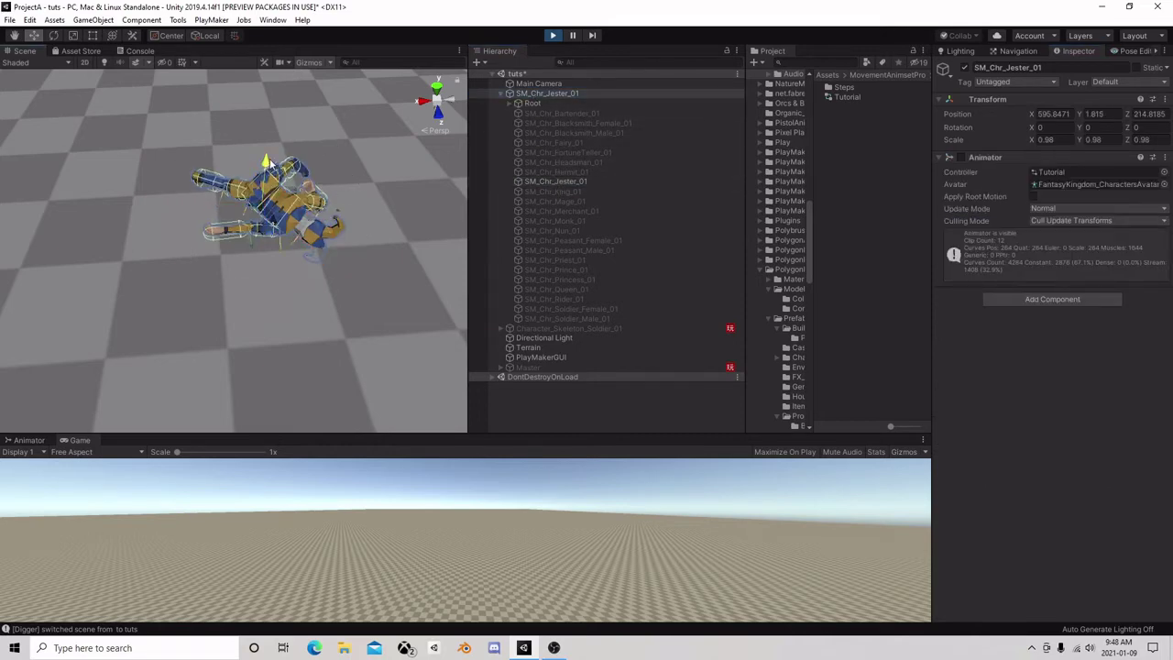
pyautogui.moveTo(265, 163); pyautogui.dragTo(399, 20)
pyautogui.scroll(-5, 275, 165)
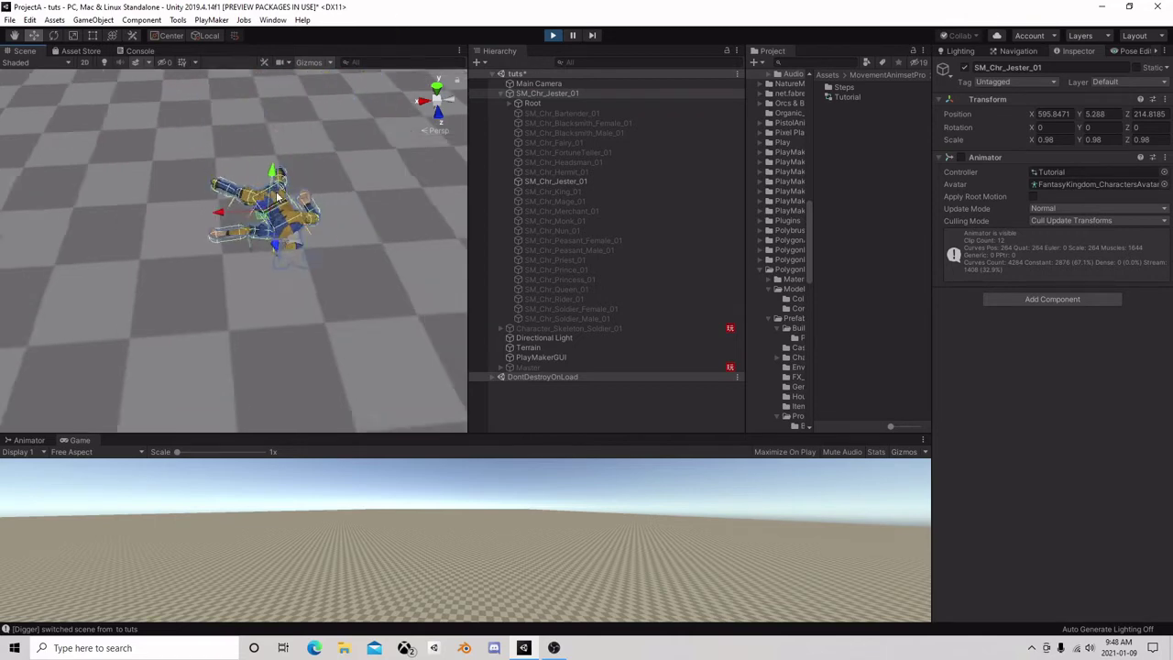
pyautogui.moveTo(263, 180); pyautogui.dragTo(267, 66)
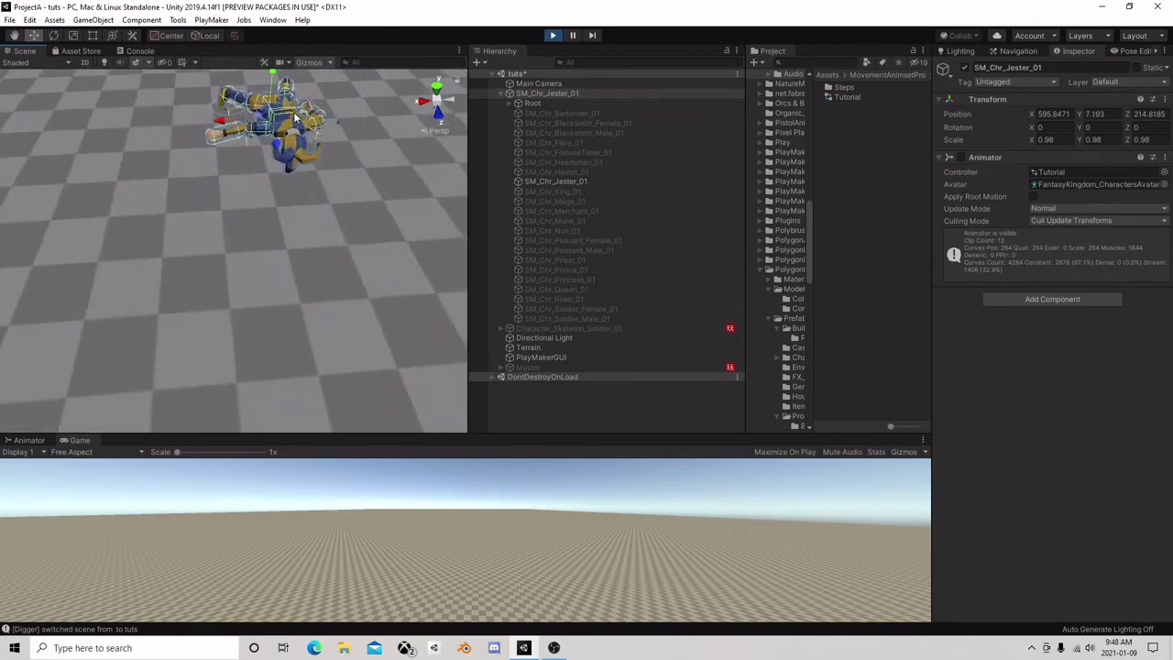
pyautogui.click(556, 35)
# - Frame the SM_Chr_Jester_01 parent object in a close view and add a PlayMakerFSM component to it
pyautogui.click(554, 95)
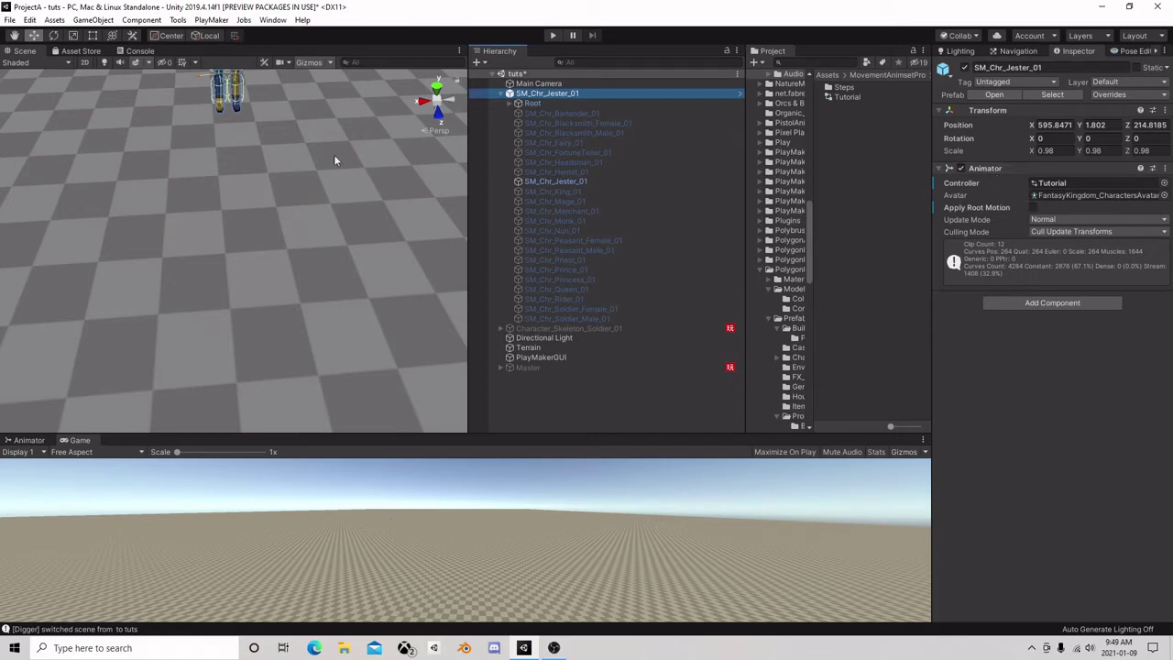
pyautogui.press('f')
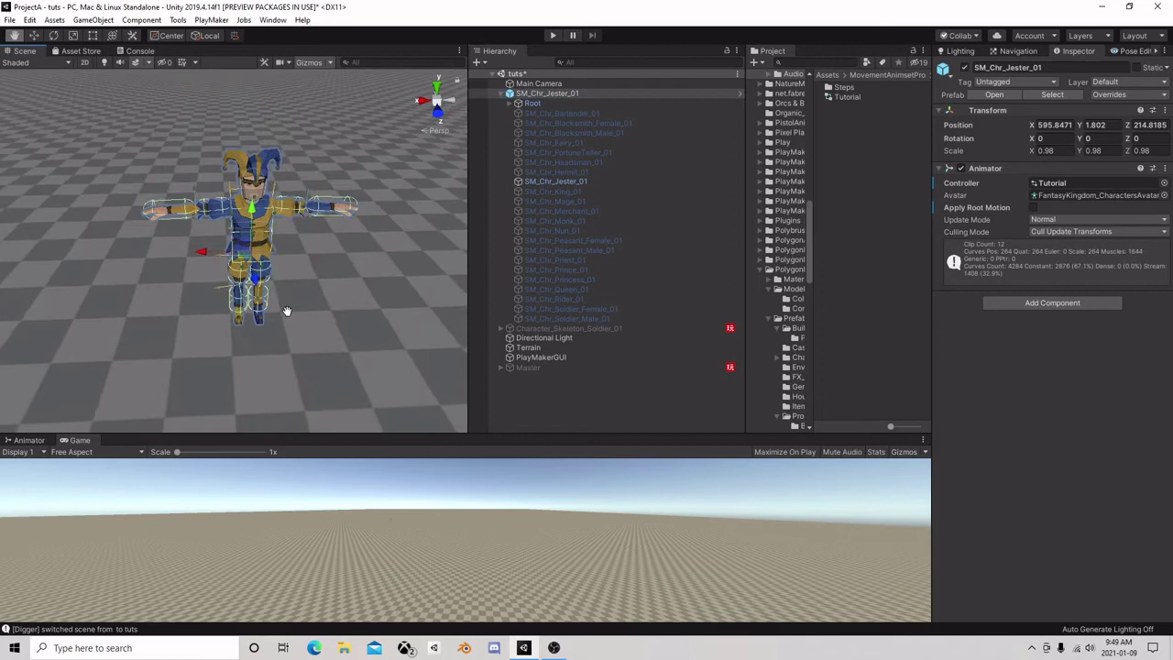
pyautogui.scroll(5, 283, 301)
pyautogui.moveTo(310, 267); pyautogui.dragTo(340, 235, button='right')
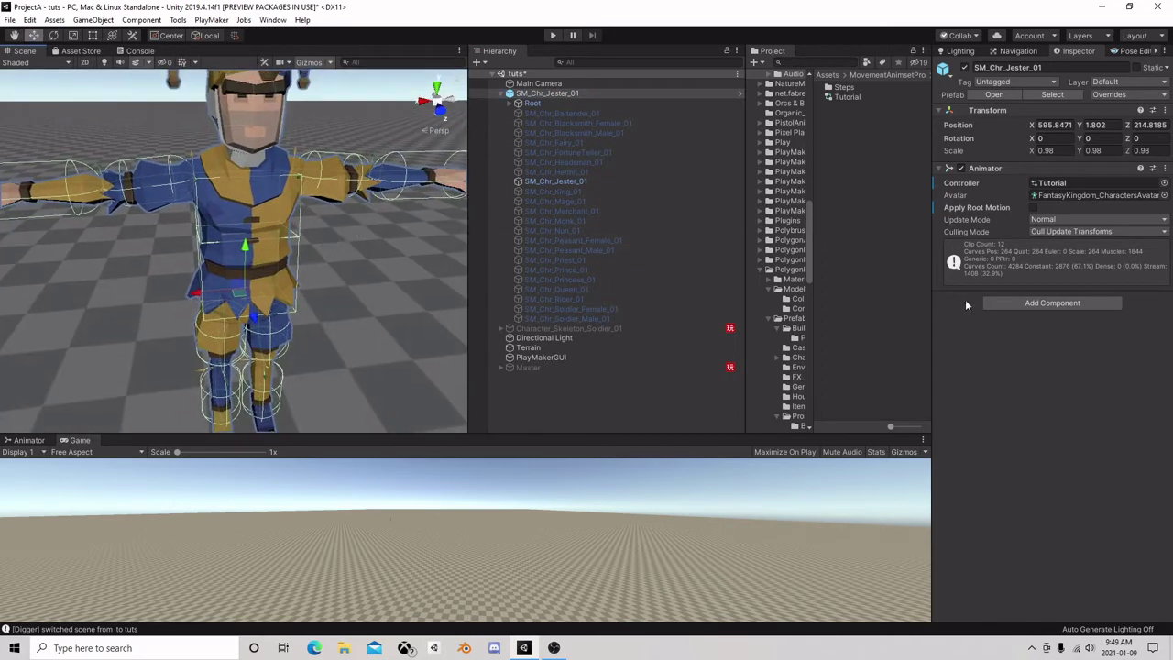
pyautogui.click(1021, 304)
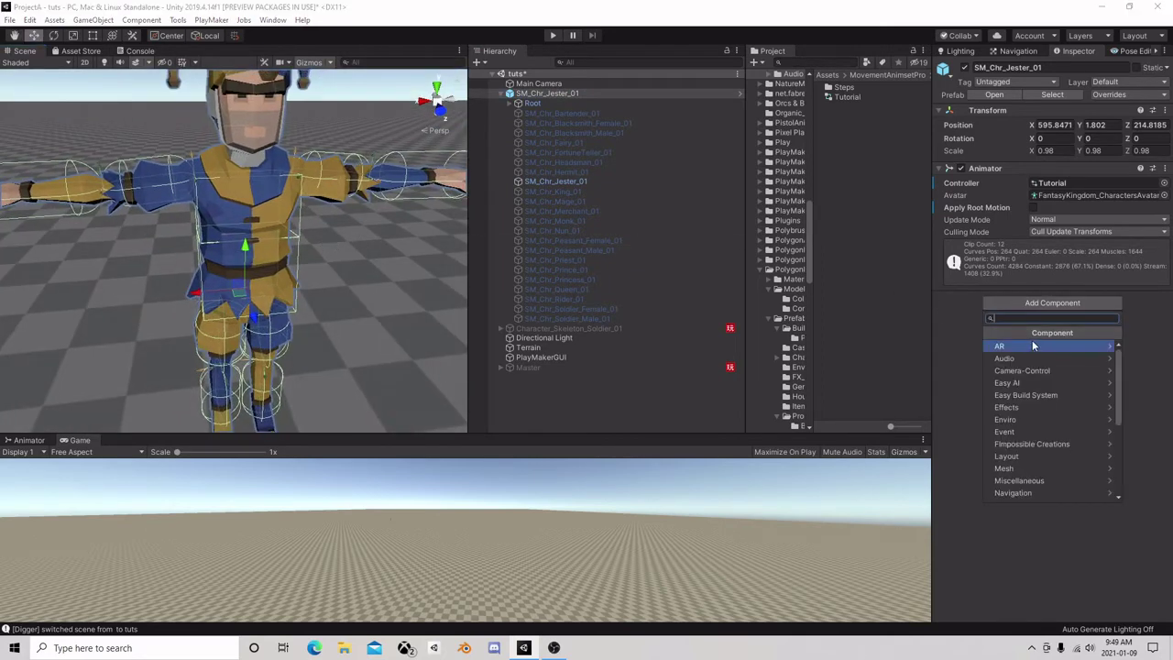
pyautogui.write('fsm')
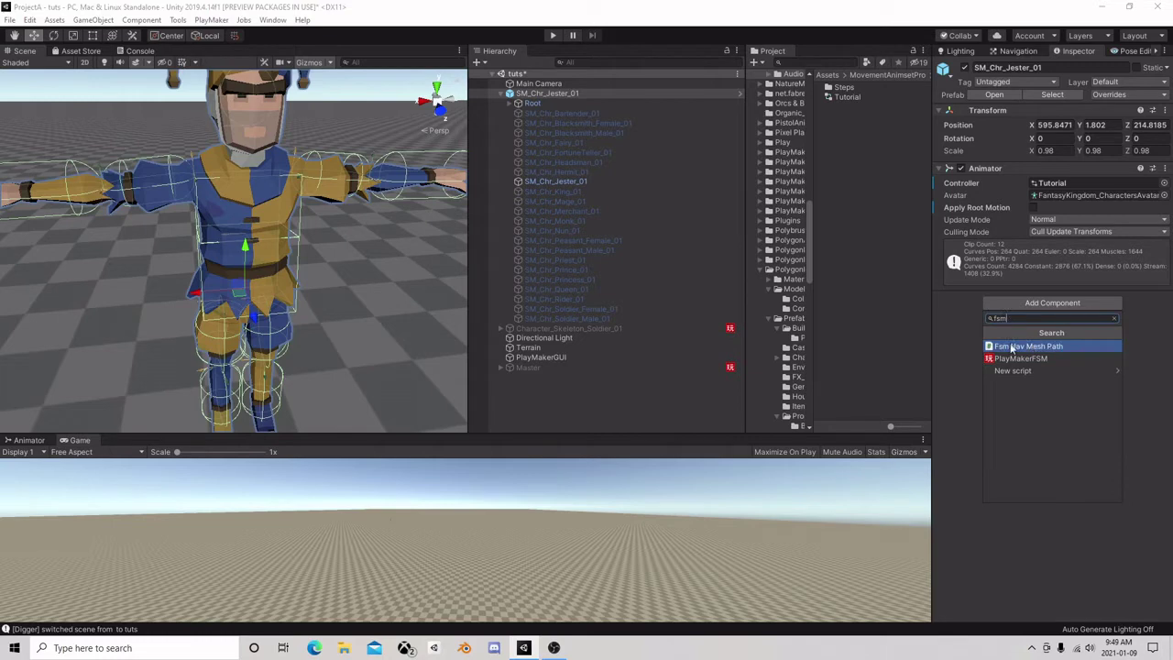
pyautogui.click(1020, 358)
# - Open and close the new FSM's editor, and unpack the SM_Chr_Jester_01 prefab
pyautogui.click(1155, 313)
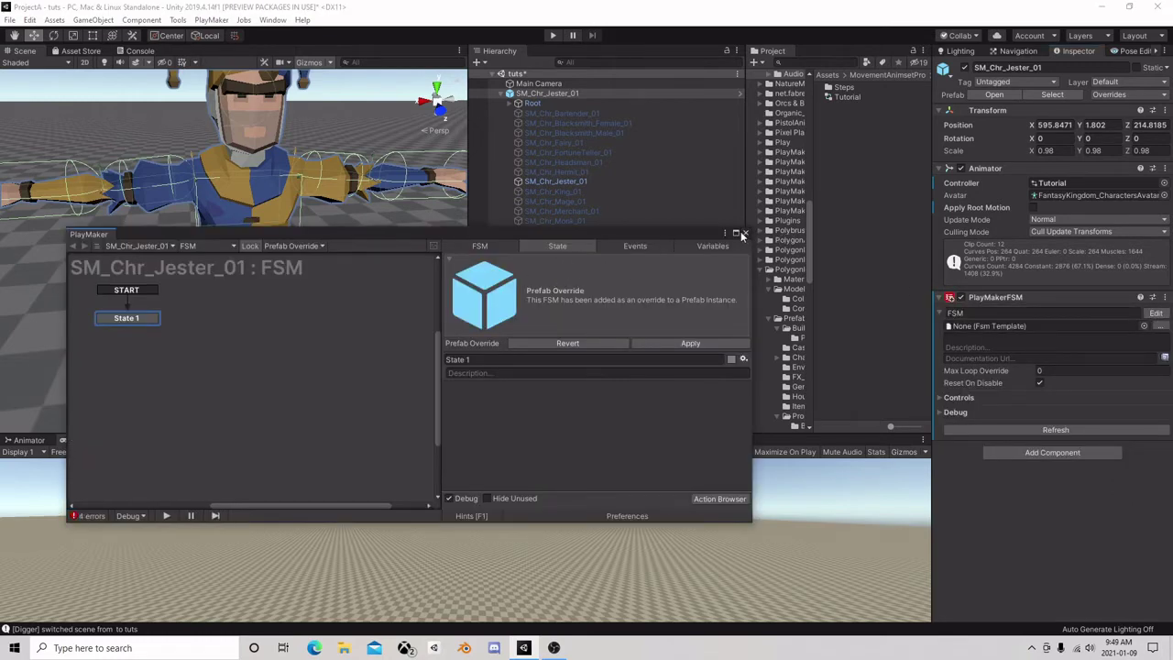
pyautogui.click(742, 233)
pyautogui.rightClick(563, 95)
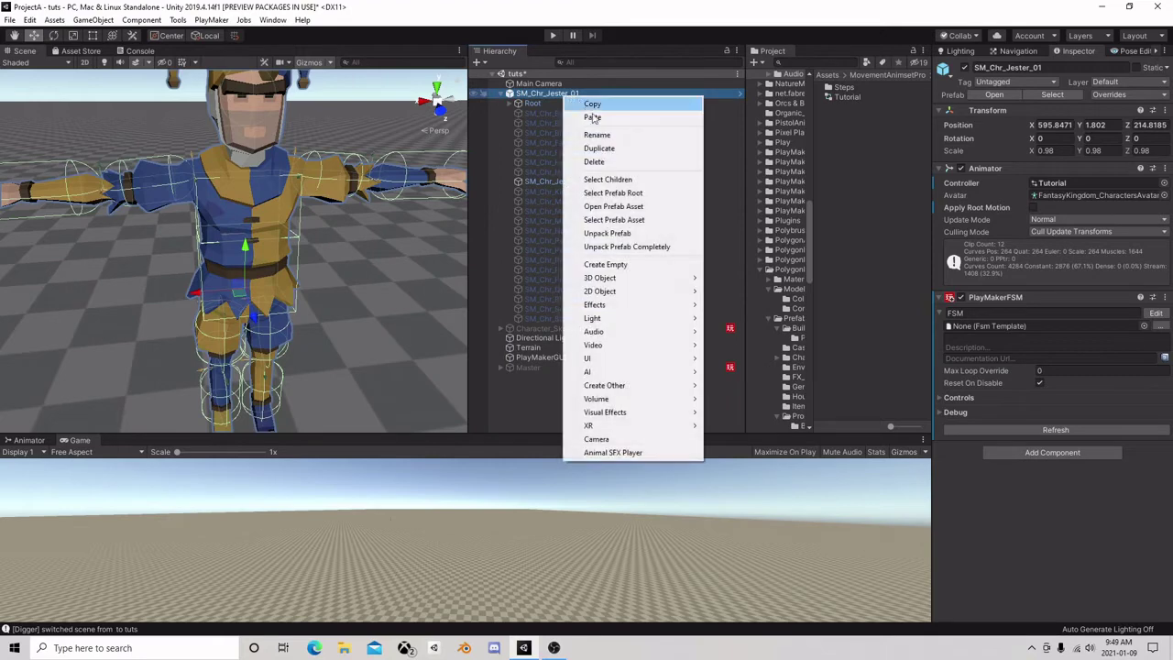
pyautogui.click(609, 233)
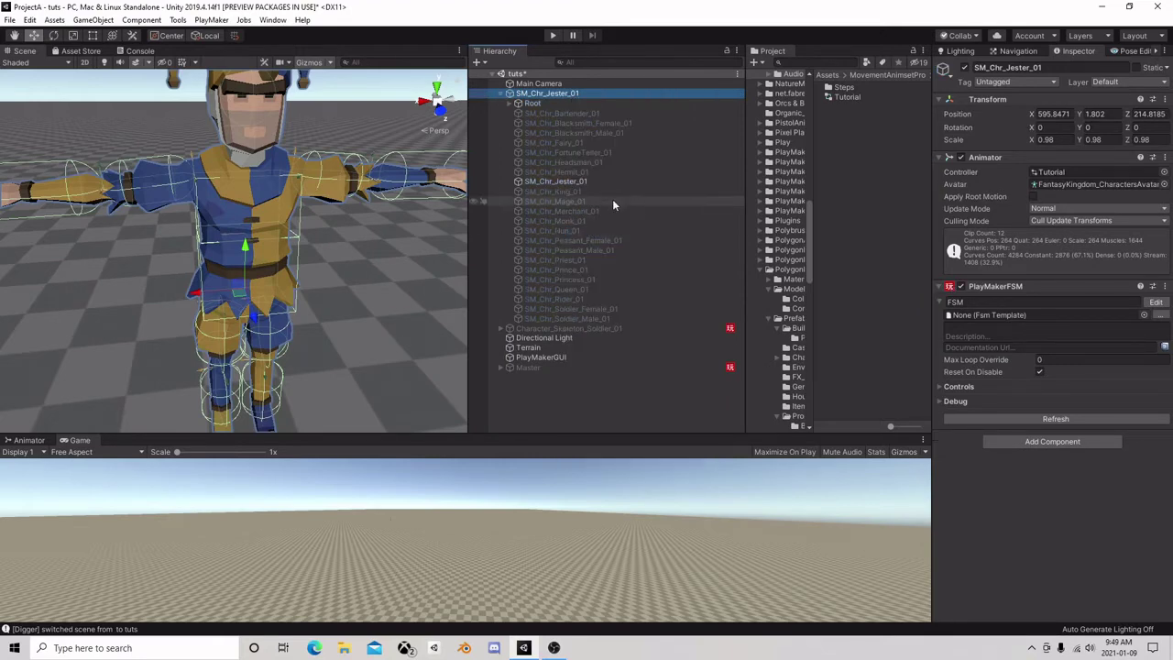
# - Expand the jester's Root bones and turn on Is Kinematic for the Hips Rigidbody
pyautogui.keyDown('alt'); pyautogui.click(518, 105); pyautogui.keyUp('alt')
pyautogui.click(541, 113)
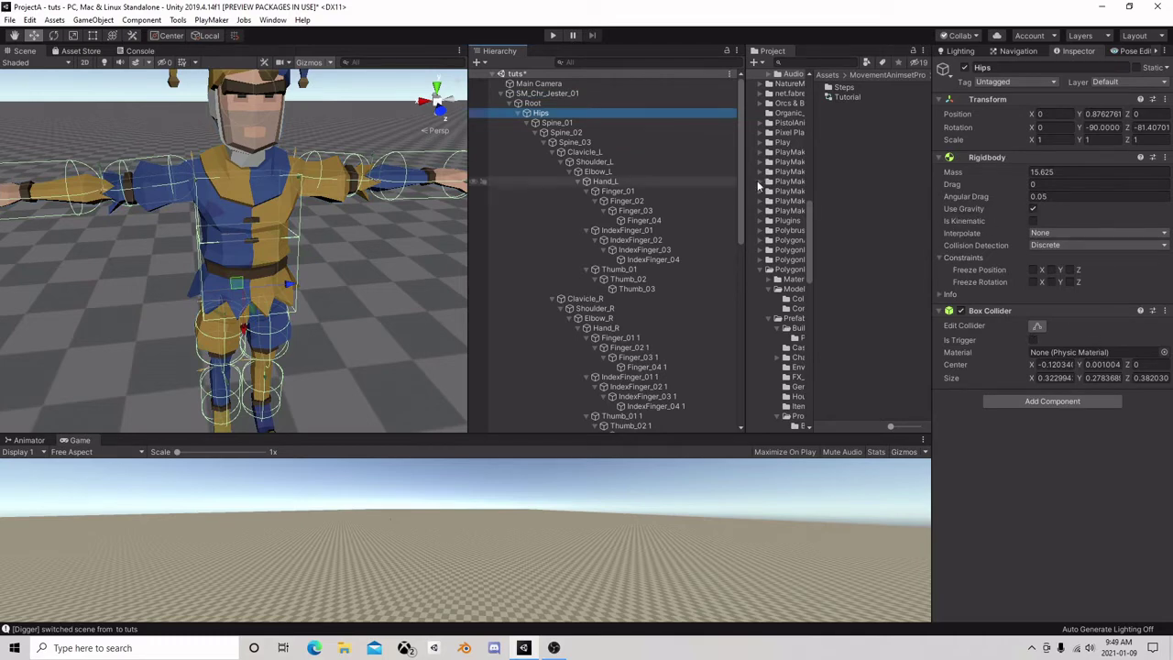
pyautogui.click(1033, 221)
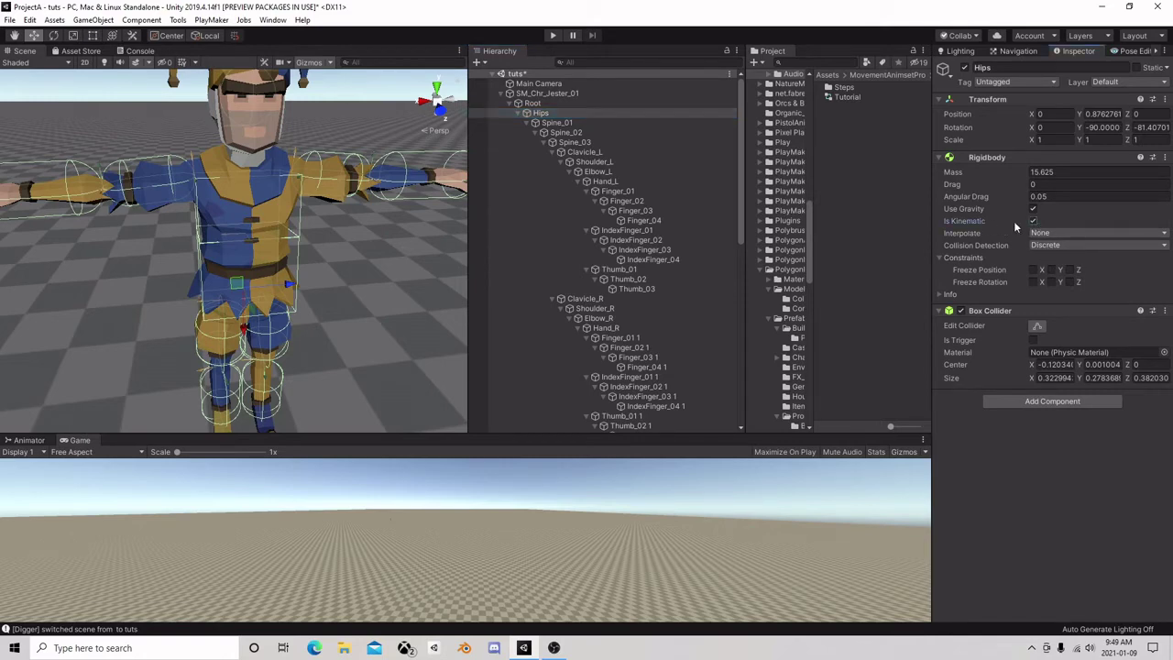
# - Look into the jester's FSM editor, close it, and turn Is Kinematic off again on the Hips Rigidbody
pyautogui.click(544, 93)
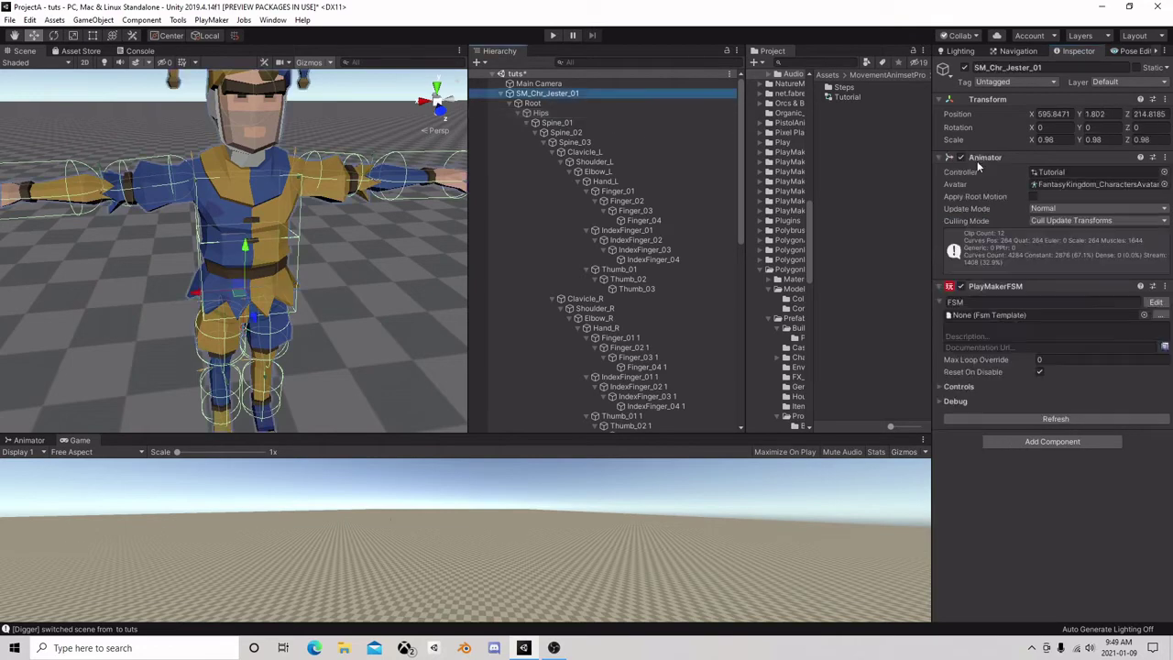
pyautogui.click(1156, 302)
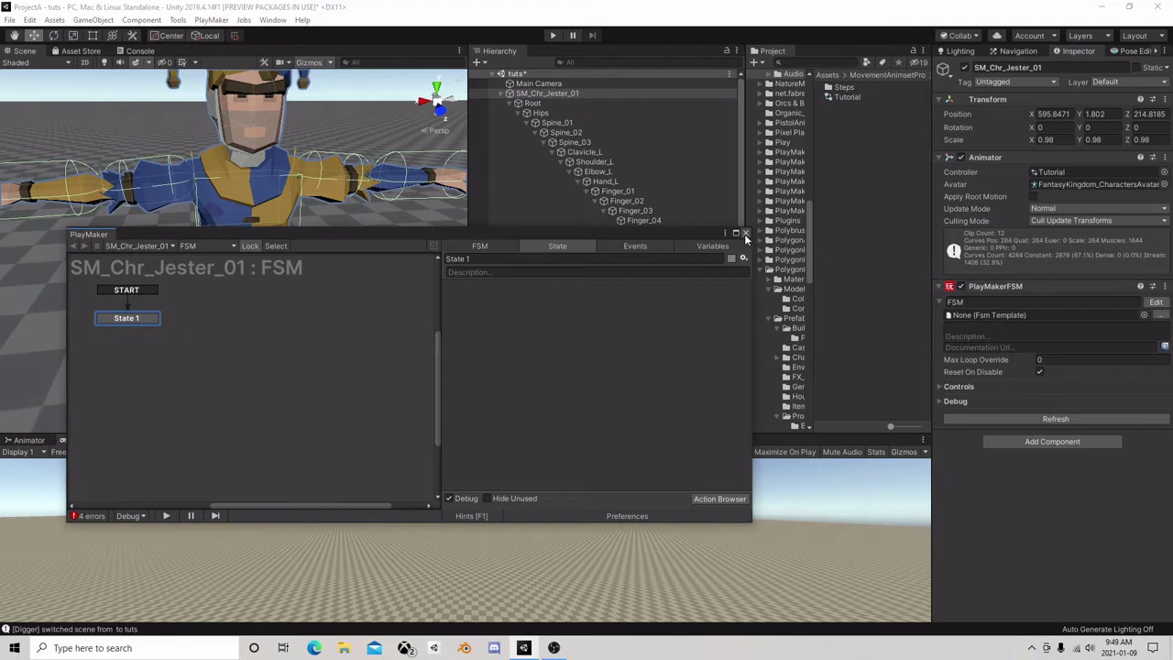
pyautogui.click(746, 233)
pyautogui.click(541, 112)
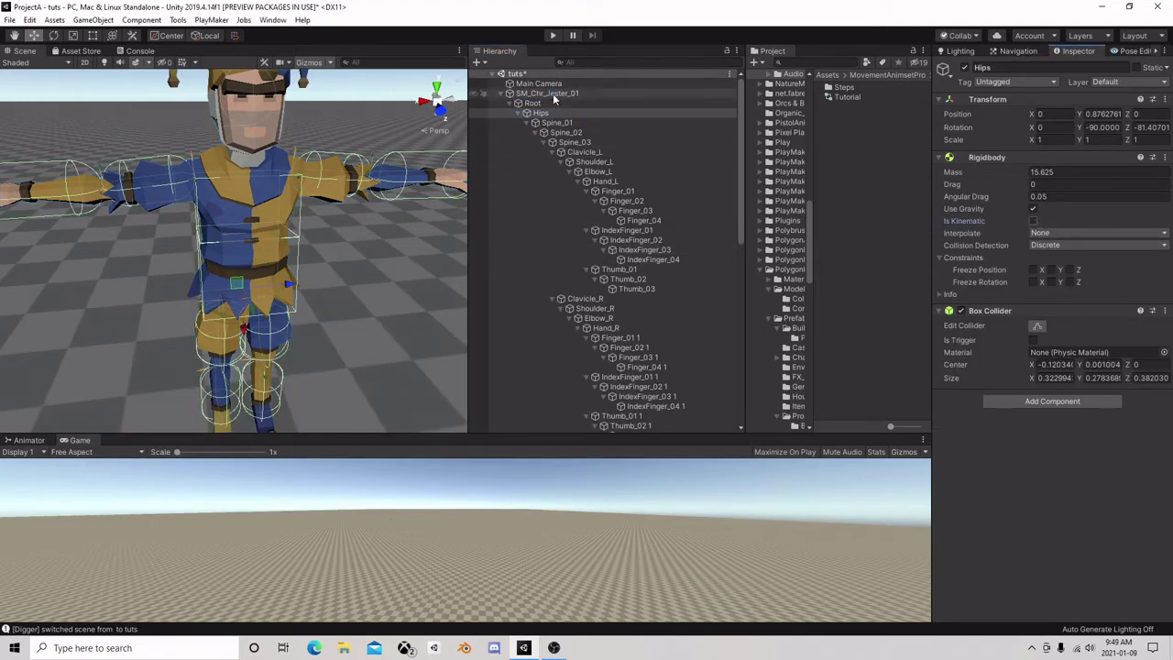
# - Open the jester's FSM editor, add its Animator component to the FSM variables and return to the State 1 settings
pyautogui.click(587, 92)
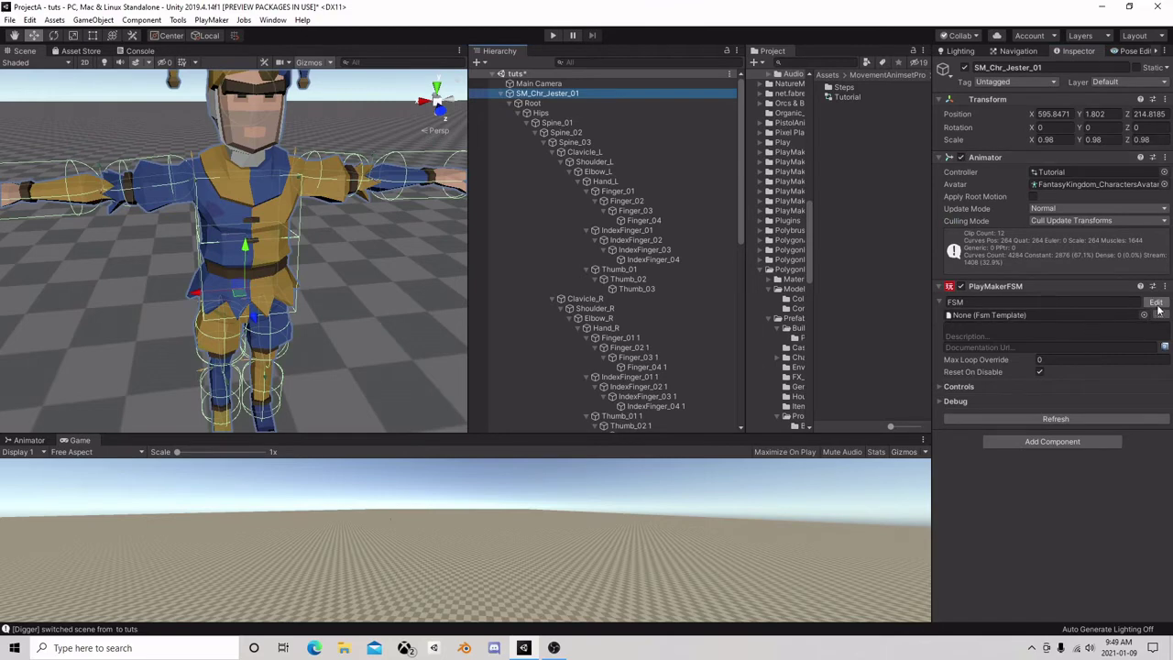
pyautogui.click(1155, 302)
pyautogui.moveTo(579, 235); pyautogui.dragTo(495, 159)
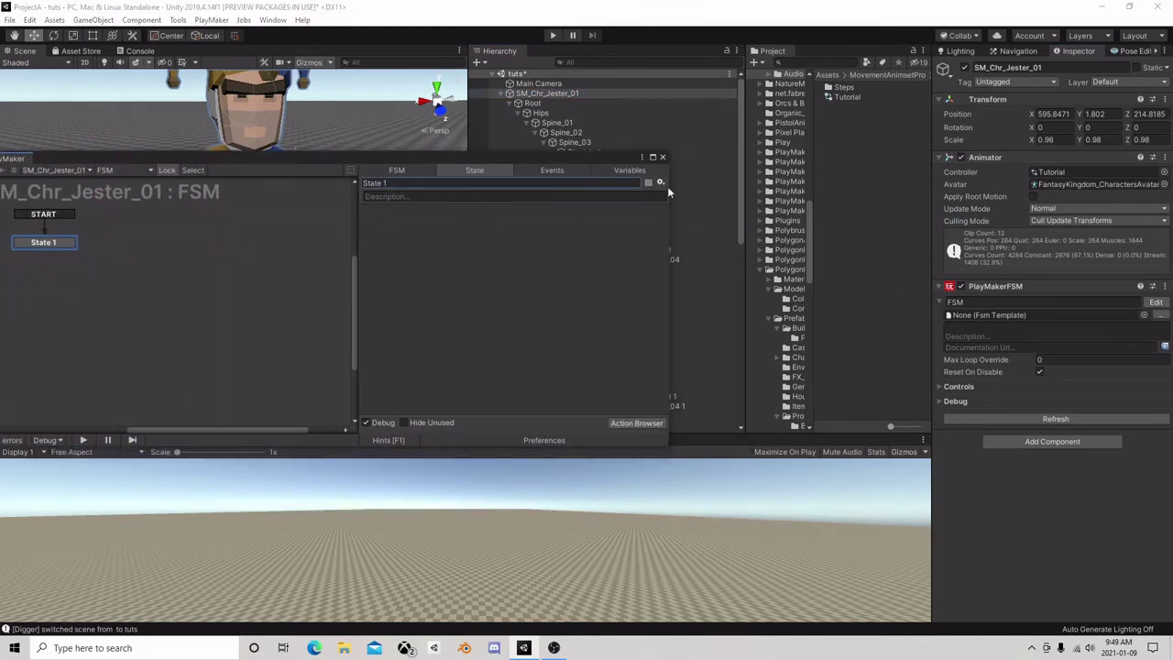
pyautogui.click(625, 172)
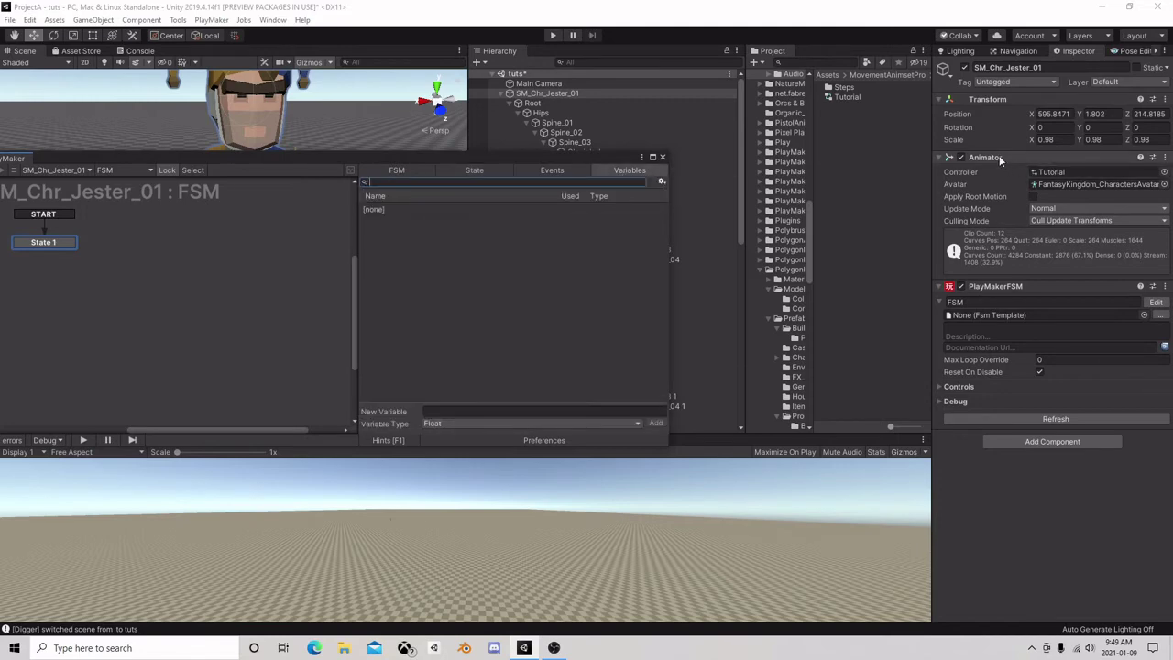
pyautogui.moveTo(999, 155); pyautogui.dragTo(518, 260)
pyautogui.click(466, 170)
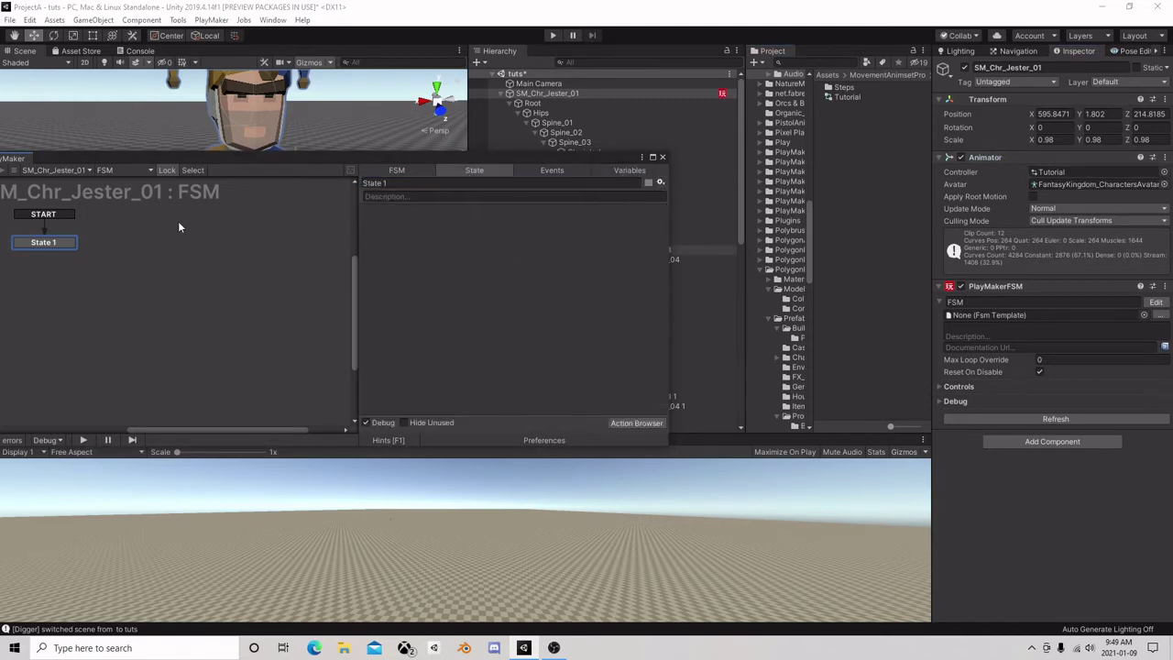
# - Add a second state to the jester's FSM and give it a UI POINTER CLICK global transition
pyautogui.click(201, 236)
pyautogui.rightClick(201, 236)
pyautogui.click(231, 246)
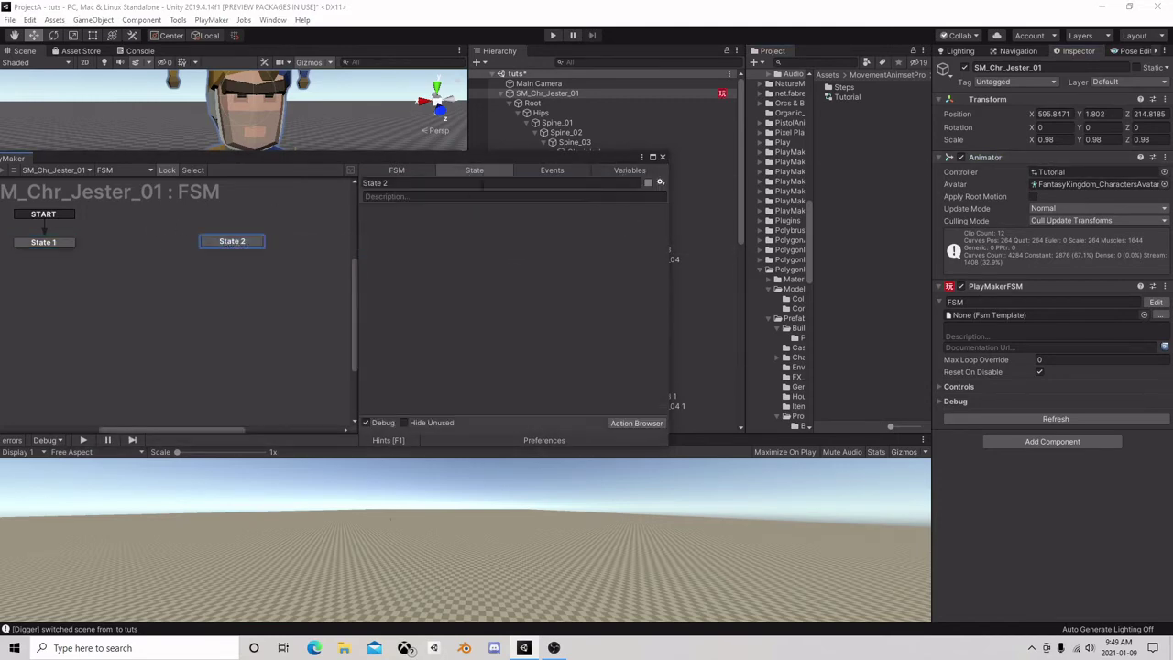
pyautogui.click(550, 170)
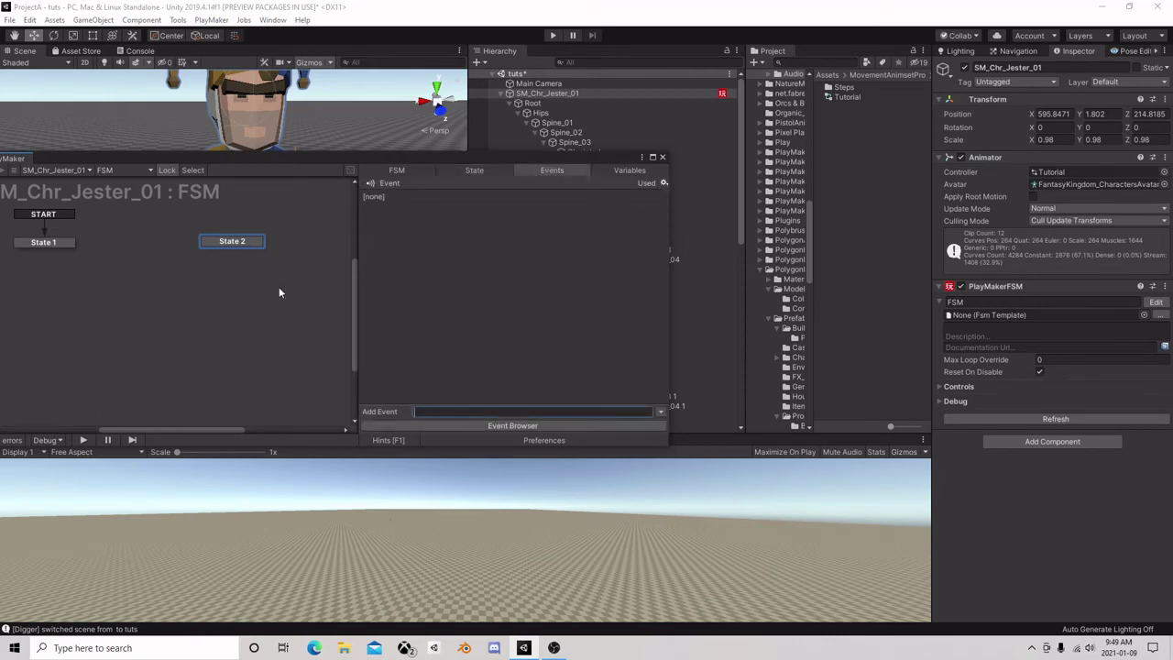
pyautogui.click(243, 243)
pyautogui.rightClick(243, 243)
pyautogui.moveTo(316, 268)
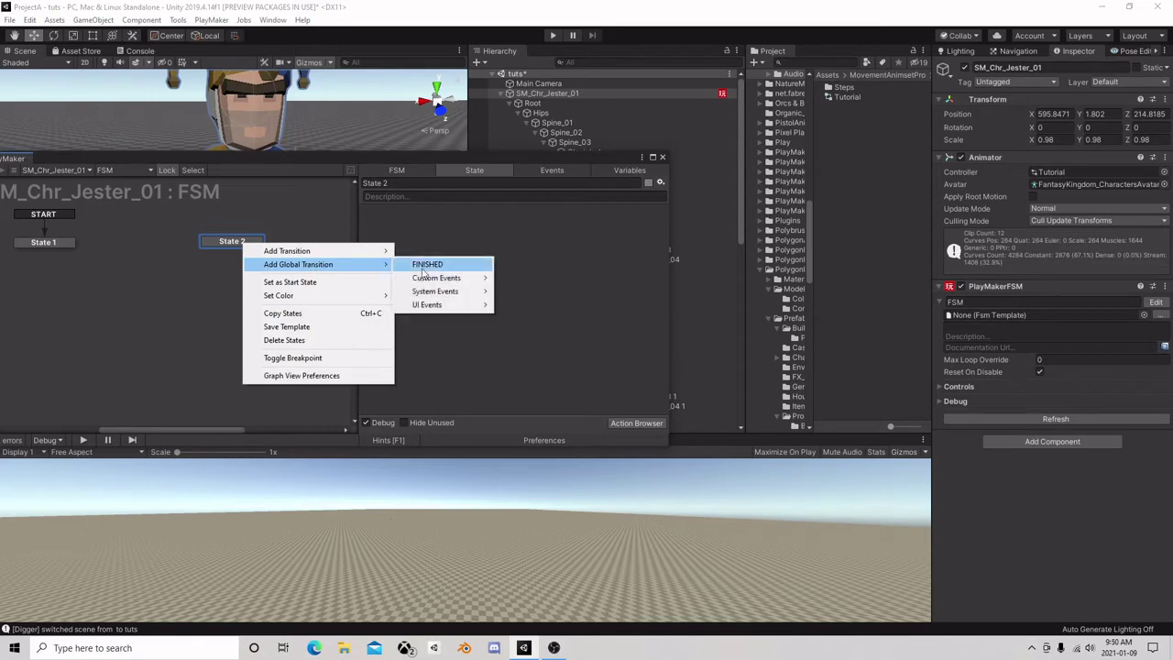
pyautogui.moveTo(440, 304)
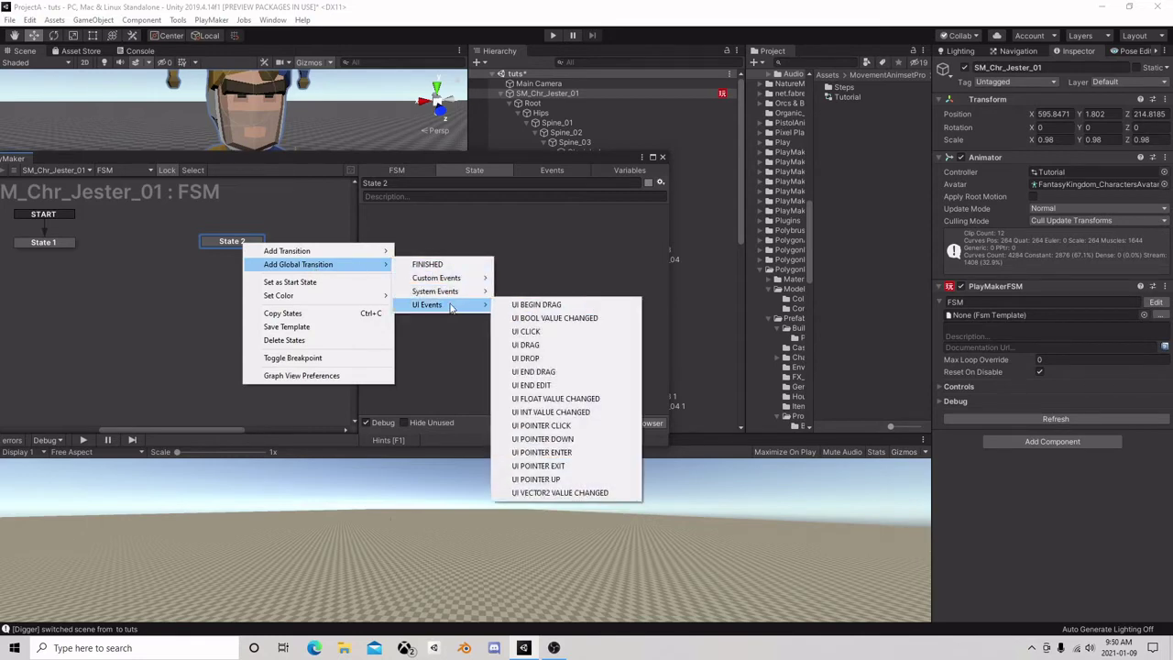
pyautogui.click(580, 426)
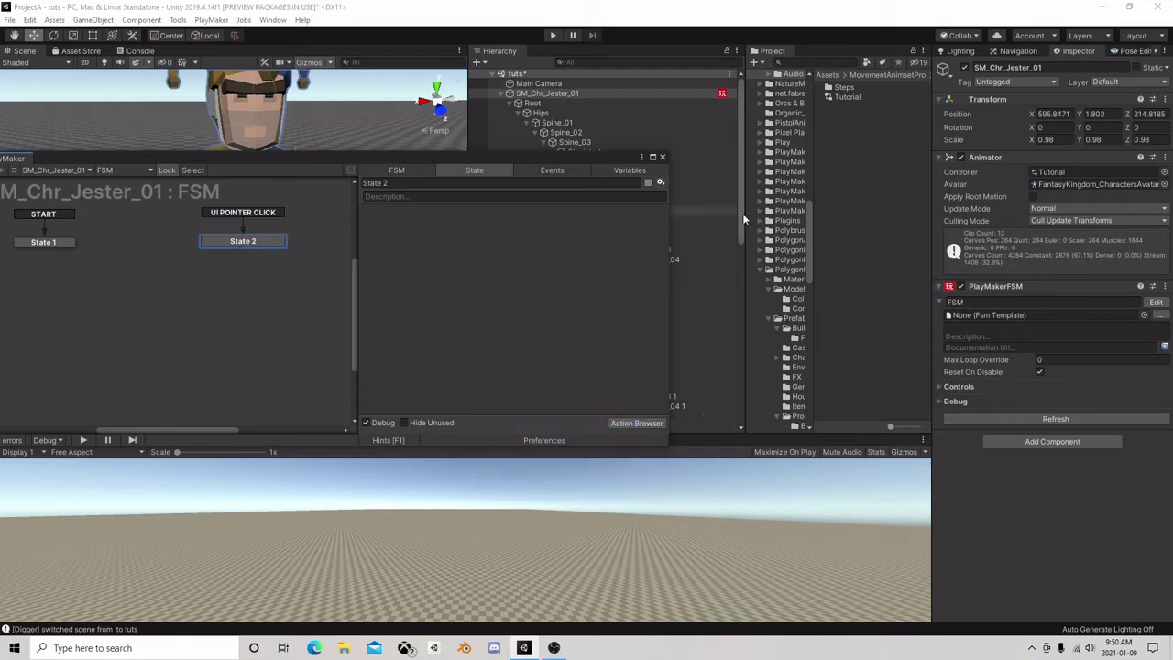
# - Find the Set Property action in the action list and add it to State 2
pyautogui.click(629, 424)
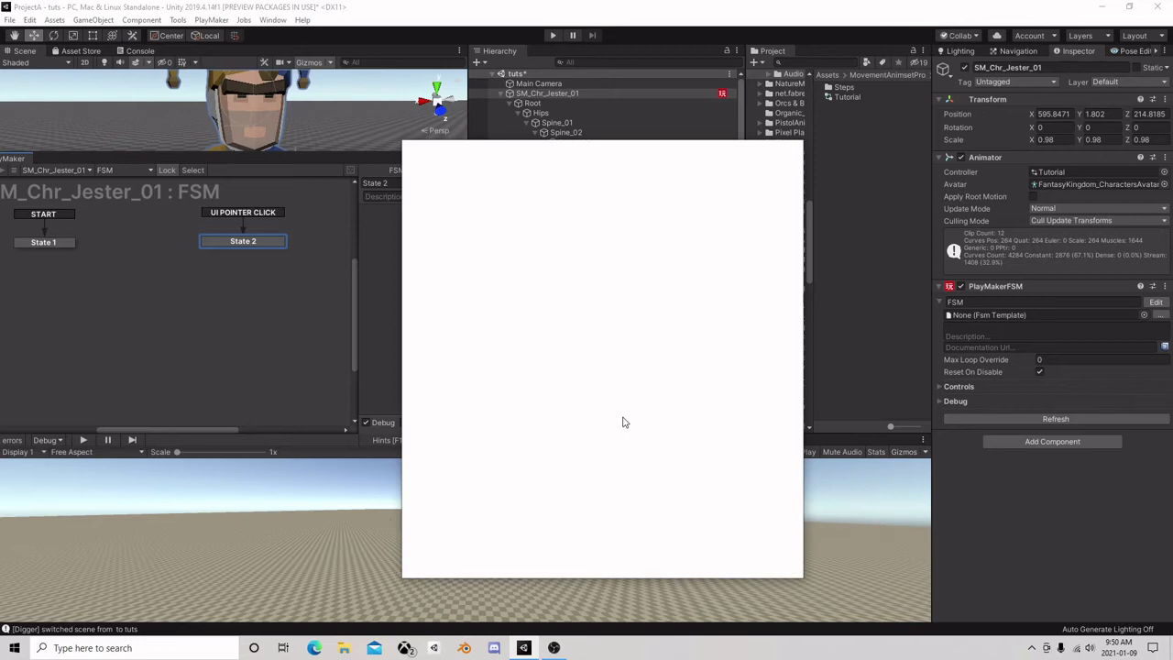
pyautogui.write('set')
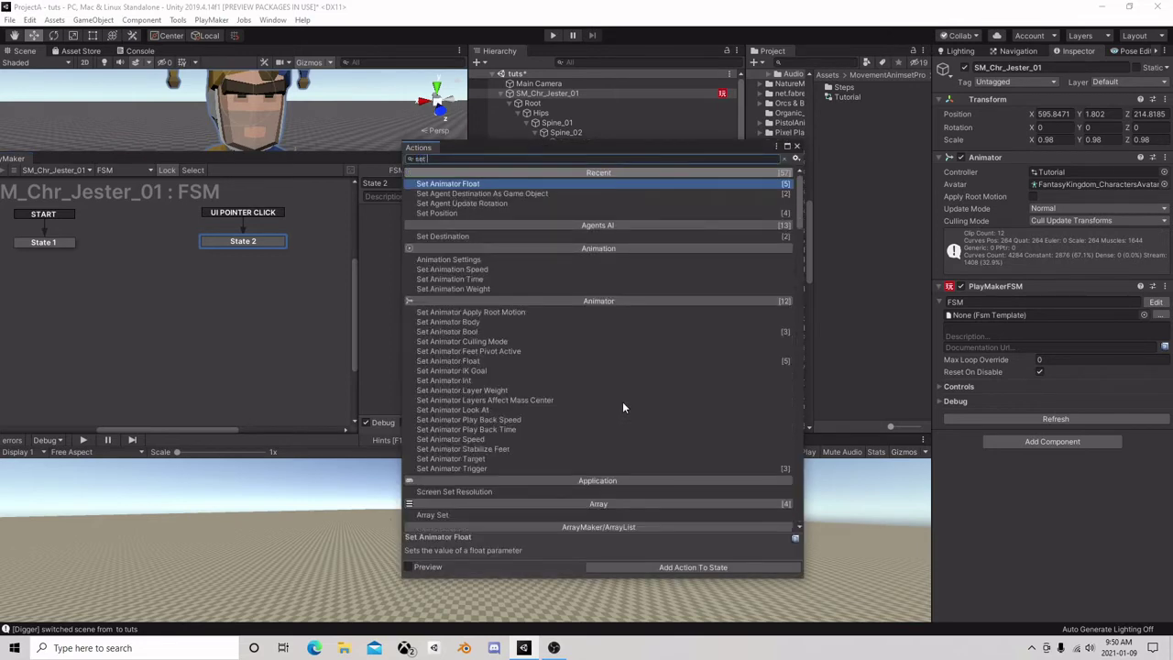
pyautogui.write(' prop')
pyautogui.click(444, 272)
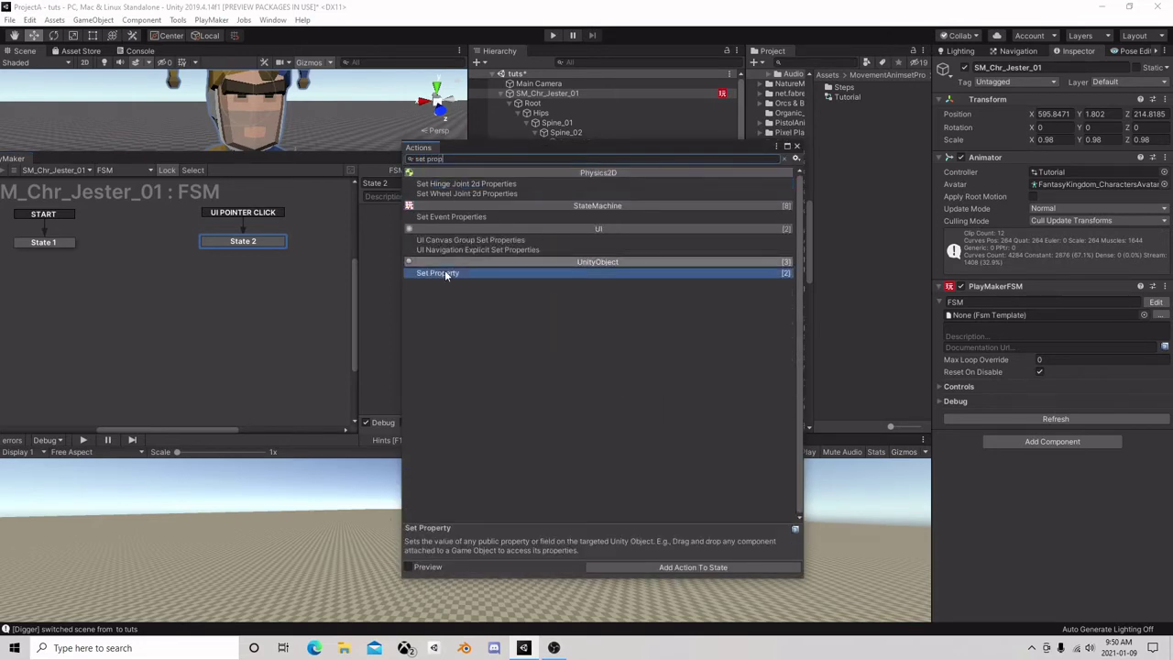
pyautogui.doubleClick(445, 272)
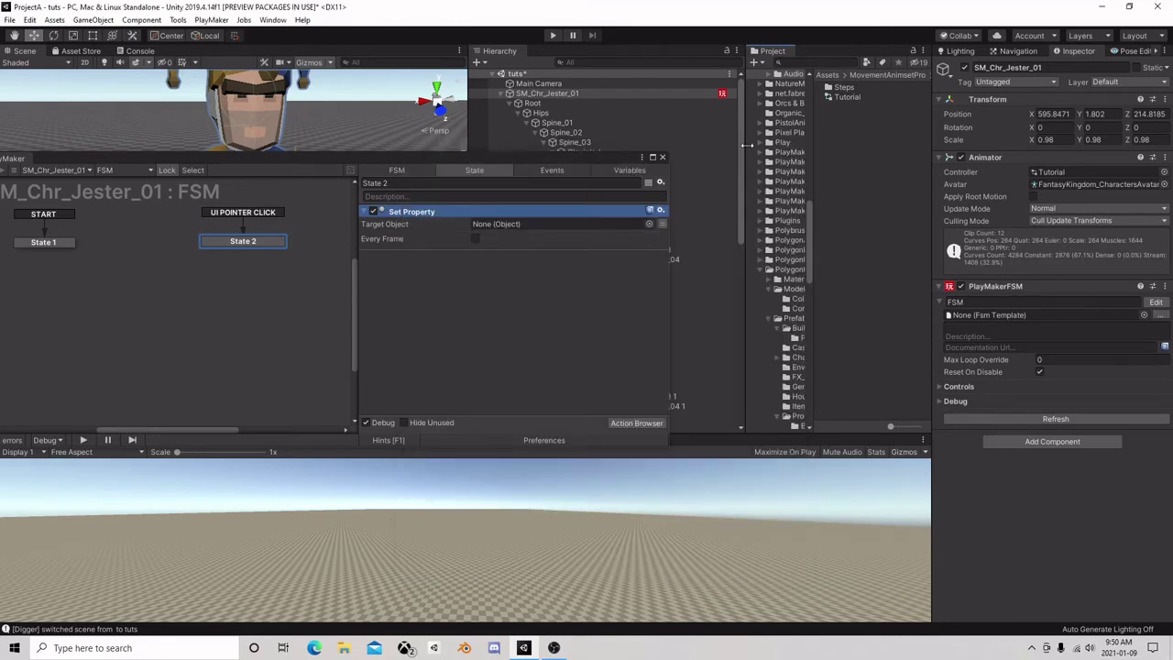
pyautogui.click(796, 147)
# - Target Set Property at the SM_Chr_Jester_01 Animator variable, choose its enabled property with the value left off, and close the FSM editor
pyautogui.click(634, 224)
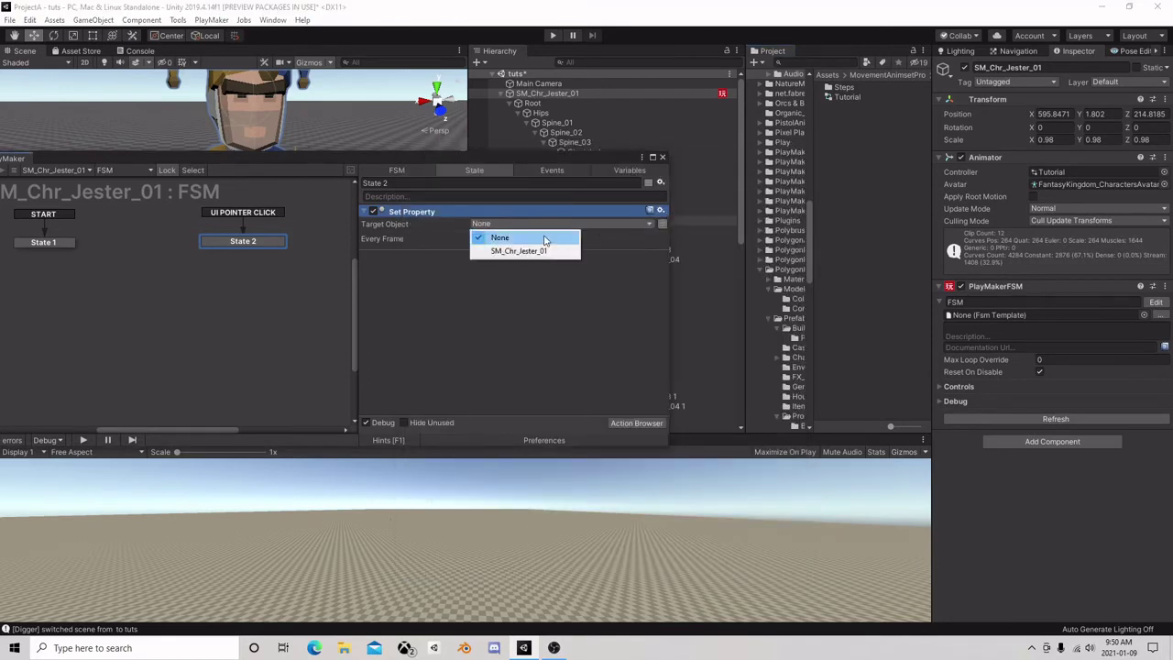
pyautogui.click(527, 251)
pyautogui.click(532, 260)
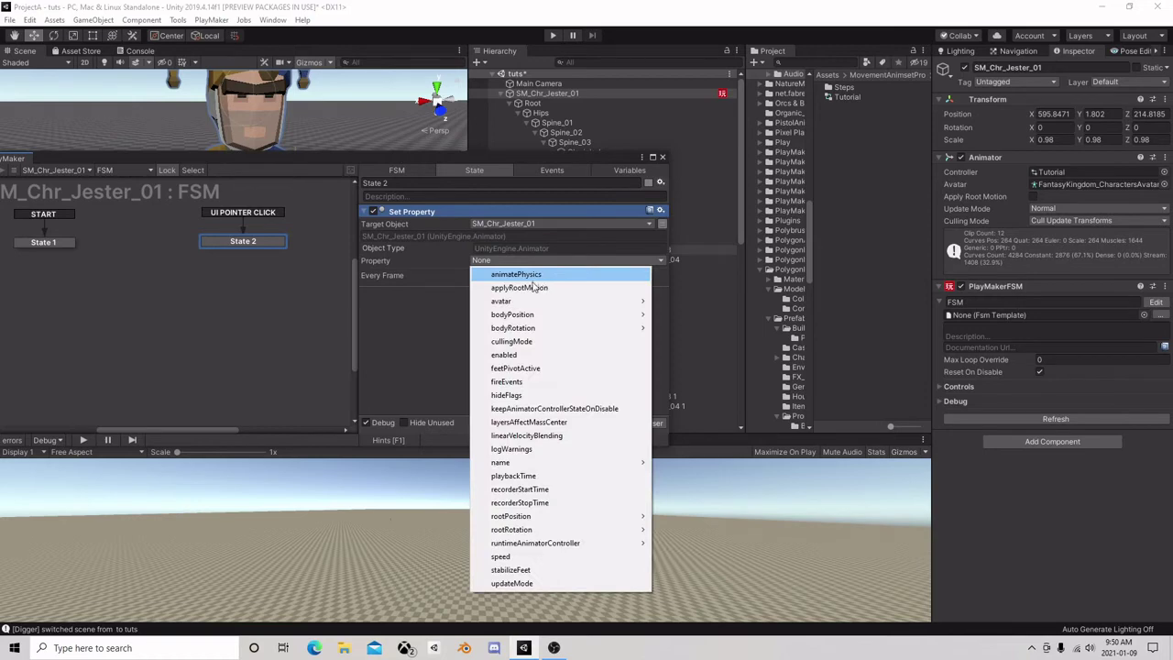
pyautogui.click(537, 354)
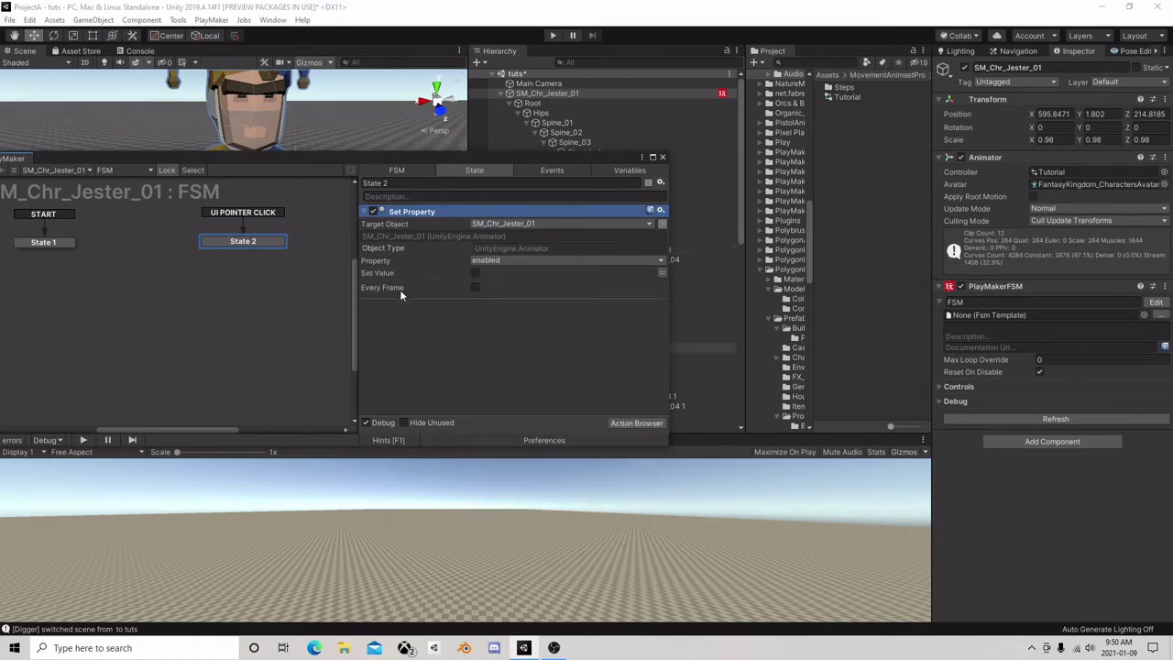
pyautogui.click(662, 156)
# - Lower the jester in the scene to a Y position of about 0.533
pyautogui.scroll(-3, 302, 237)
pyautogui.moveTo(303, 240); pyautogui.dragTo(299, 237, button='right')
pyautogui.moveTo(299, 236); pyautogui.dragTo(253, 260, button='middle')
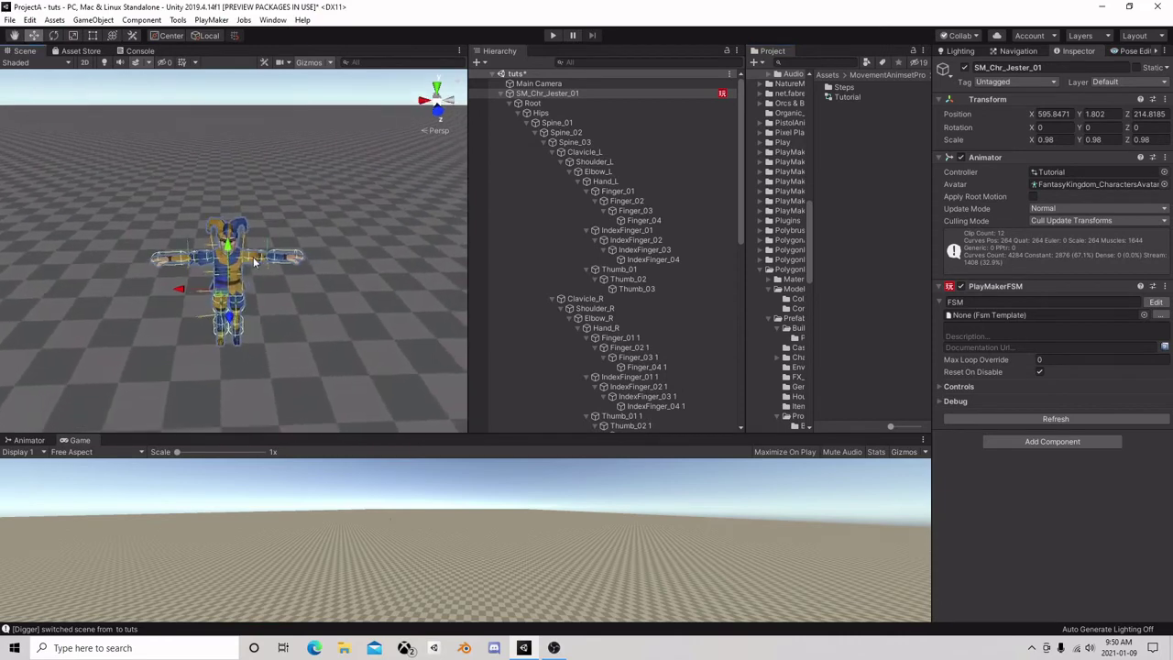
pyautogui.moveTo(236, 246); pyautogui.dragTo(229, 332)
pyautogui.moveTo(229, 332); pyautogui.dragTo(251, 187, button='middle')
pyautogui.moveTo(240, 184); pyautogui.dragTo(241, 168)
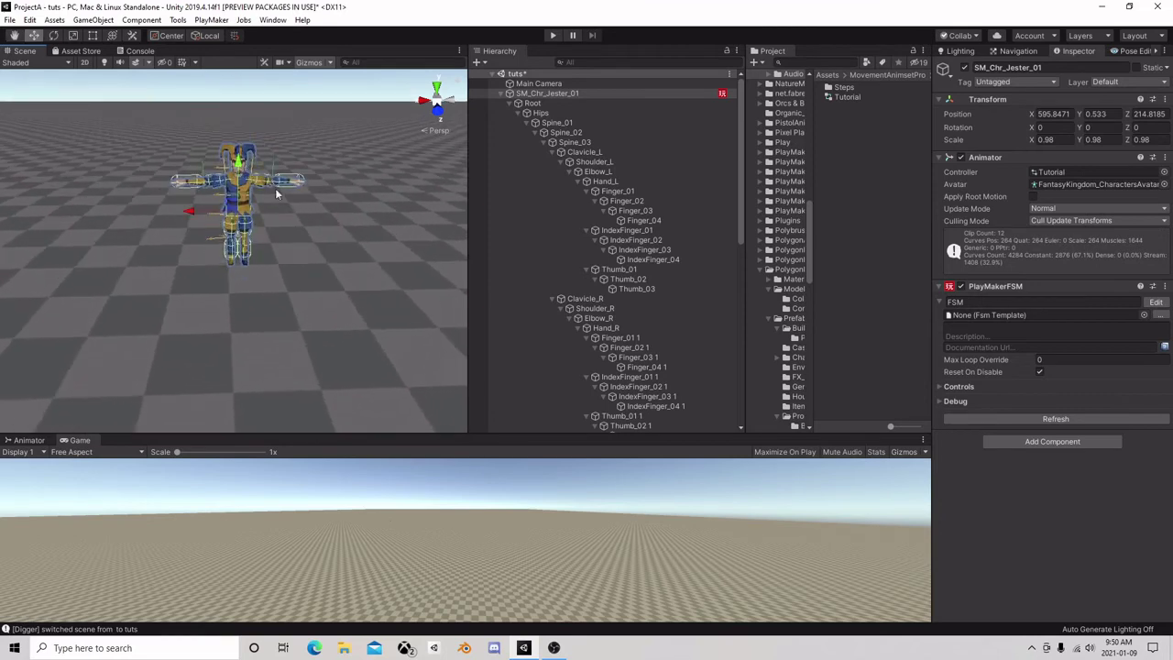
# - Frame the jester in the Scene view and align the Main Camera with that view
pyautogui.moveTo(321, 184); pyautogui.dragTo(304, 202, button='right')
pyautogui.keyDown('alt'); pyautogui.moveTo(304, 203); pyautogui.dragTo(307, 184); pyautogui.keyUp('alt')
pyautogui.click(502, 93)
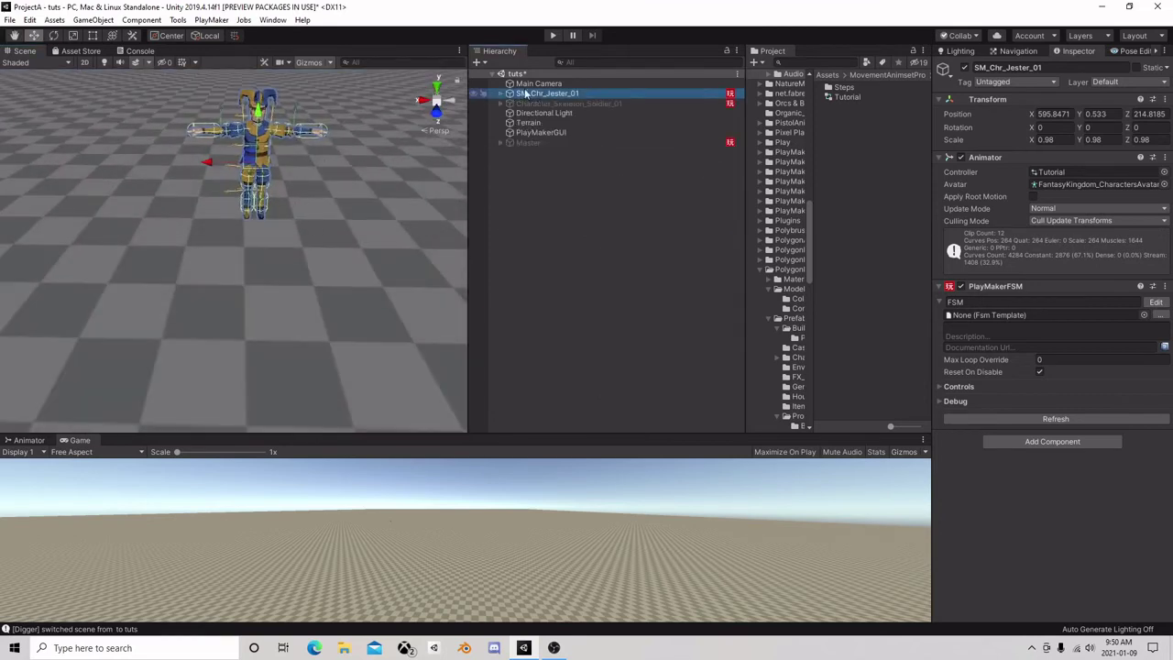
pyautogui.click(539, 83)
pyautogui.scroll(-6, 277, 181)
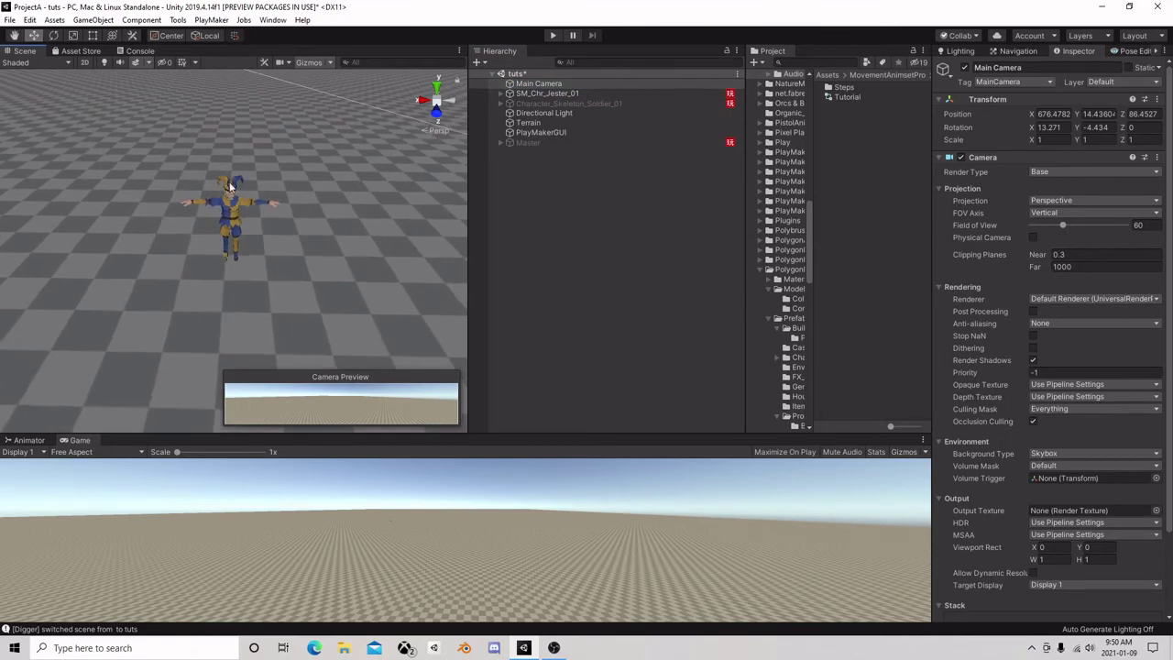
pyautogui.click(90, 20)
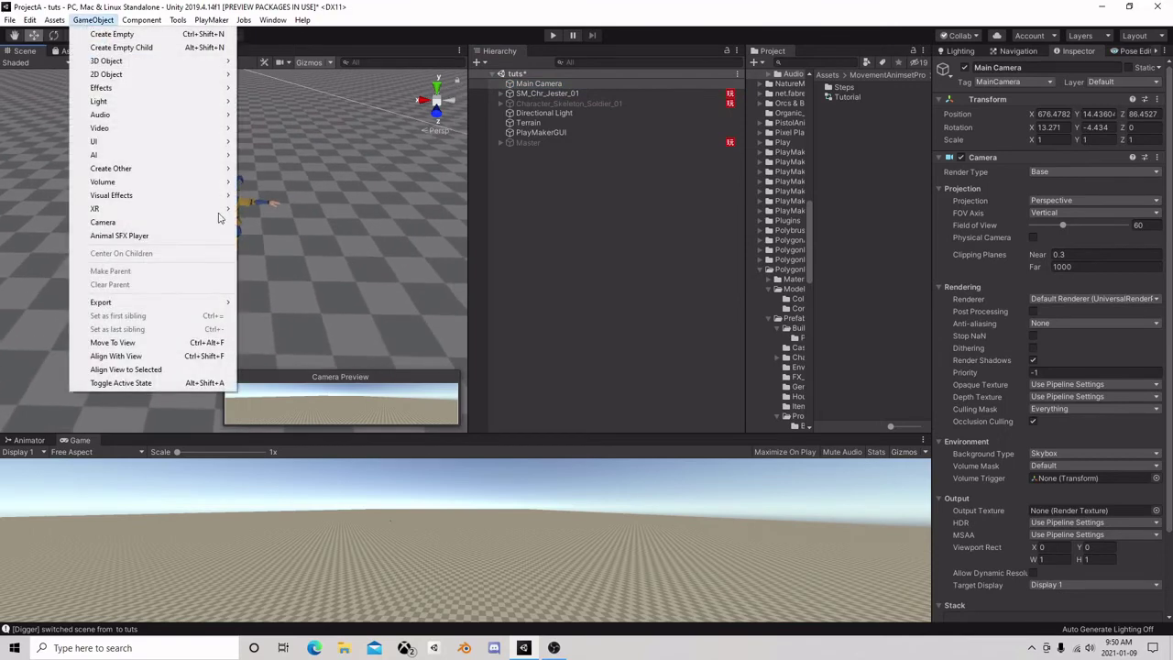
pyautogui.click(140, 357)
# - Add a Physics Raycaster component to the Main Camera
pyautogui.scroll(-3, 1074, 499)
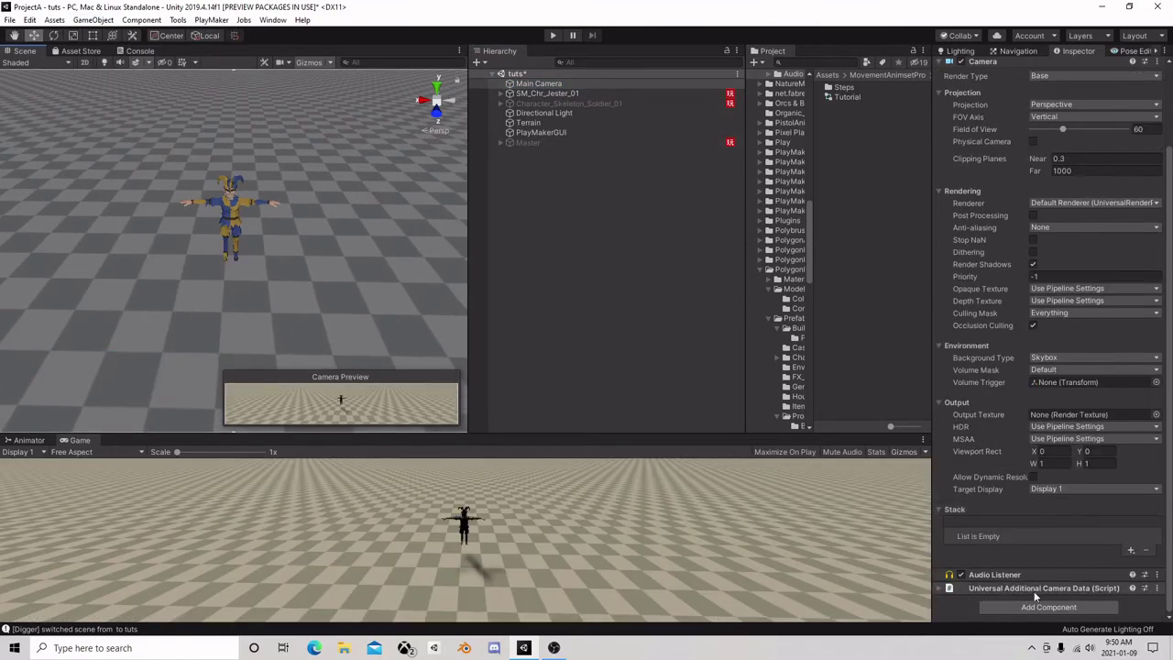
pyautogui.click(1034, 608)
pyautogui.write('phy')
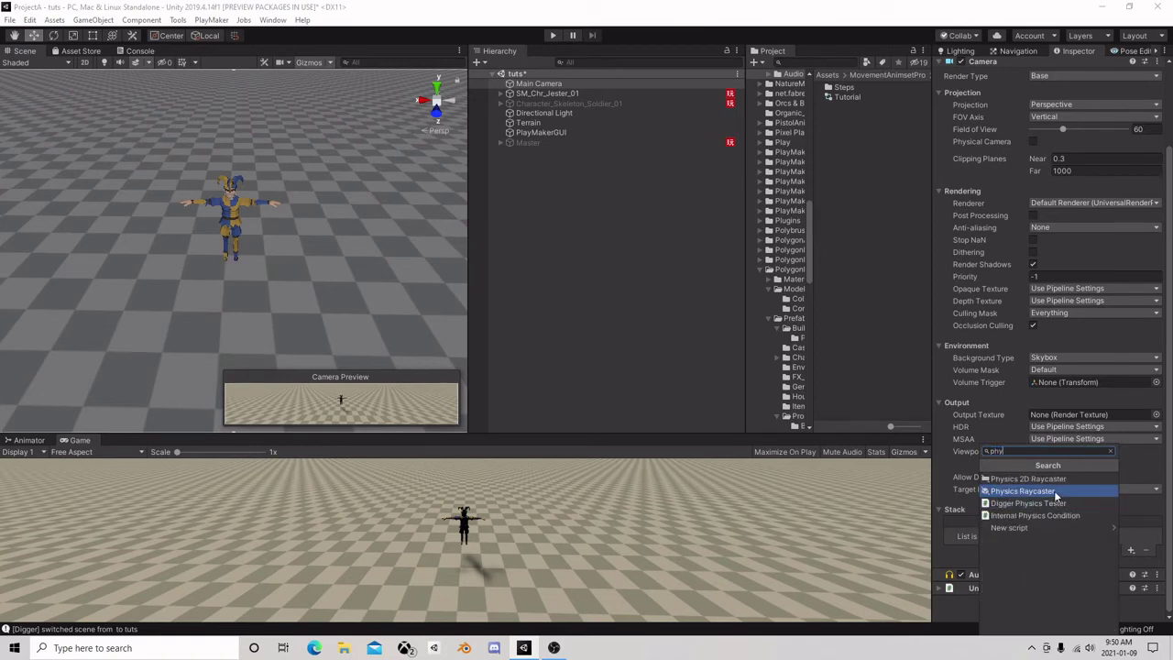
pyautogui.click(1055, 492)
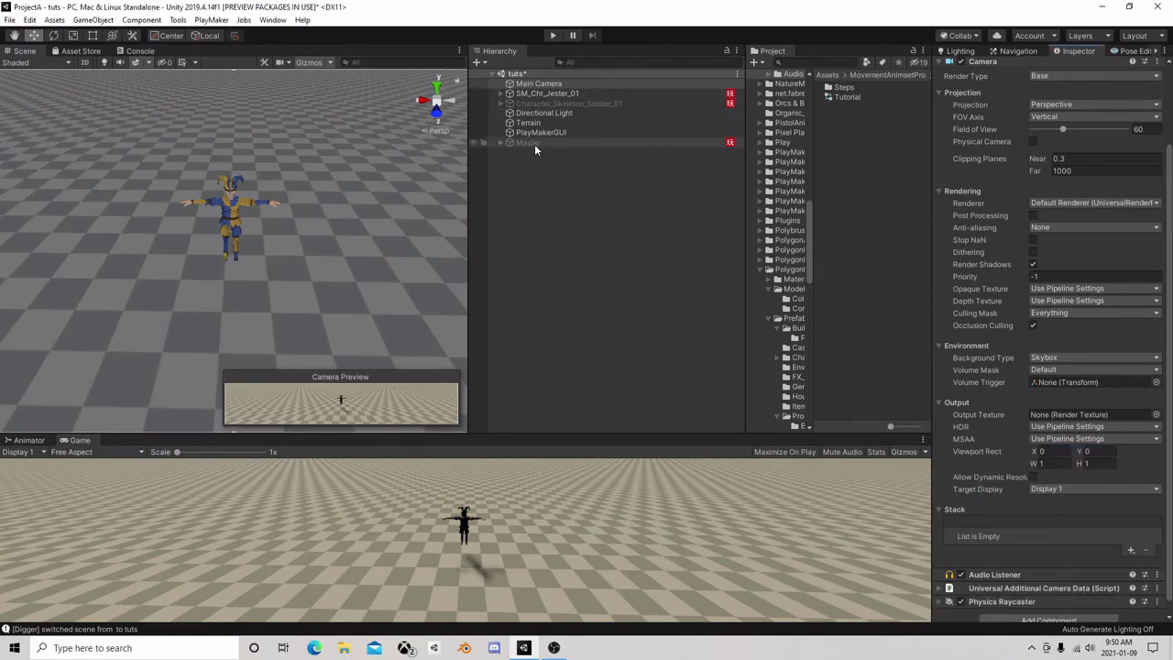
# - Create a UI Event System object at the top level of the scene
pyautogui.click(541, 196)
pyautogui.click(91, 21)
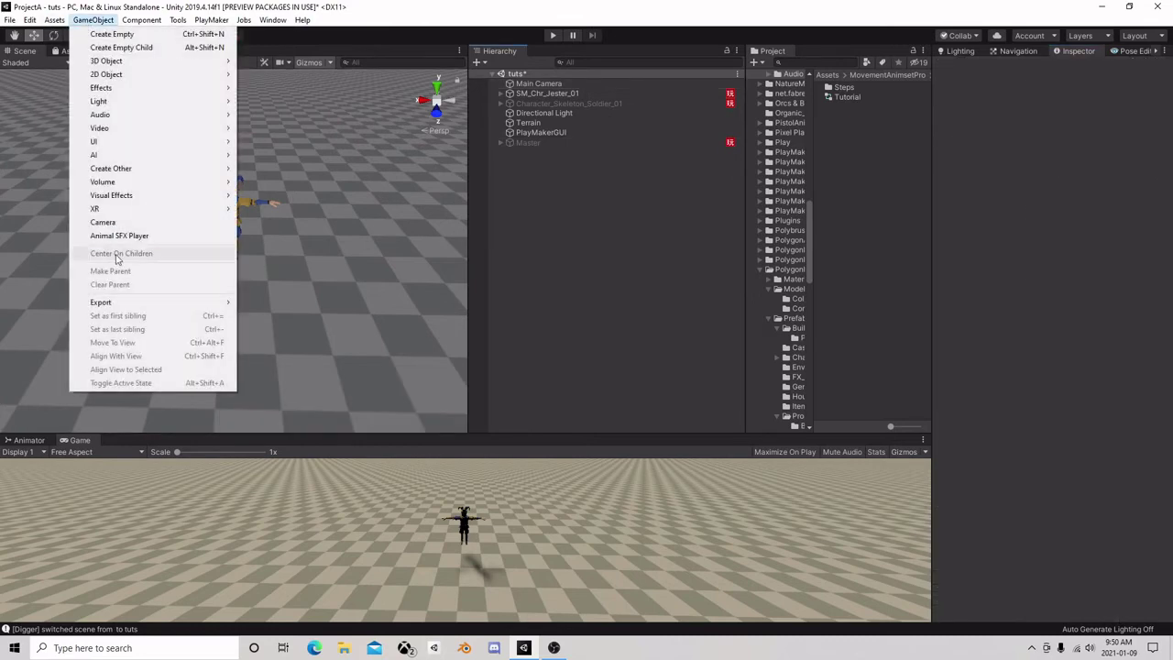
pyautogui.moveTo(156, 141)
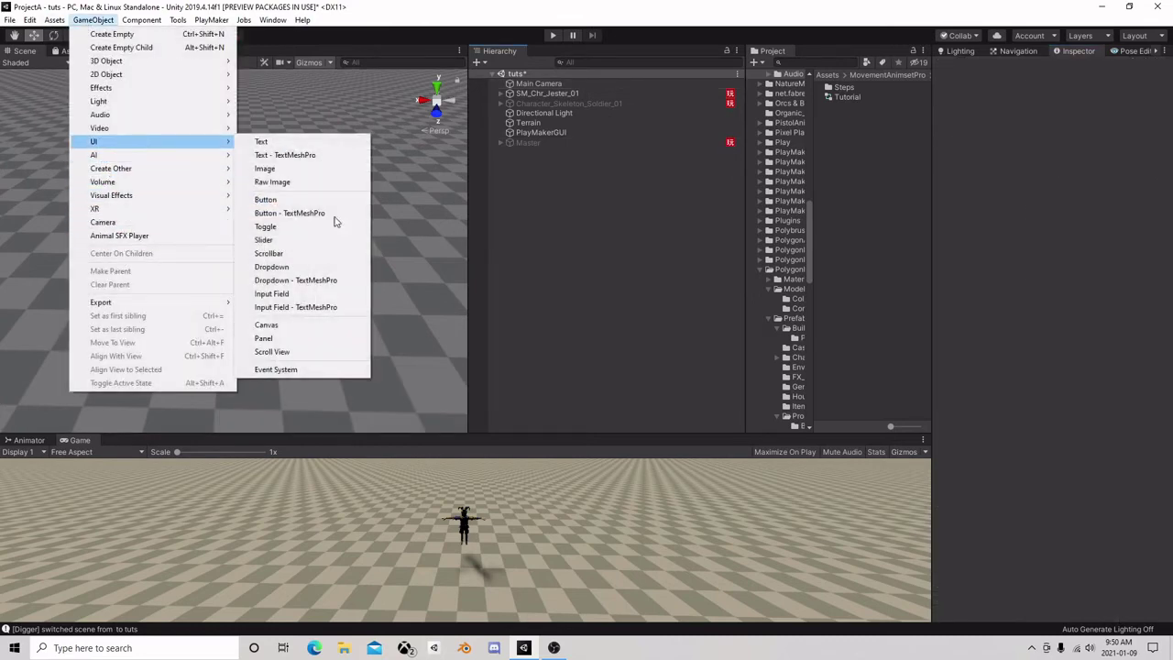
pyautogui.click(295, 371)
pyautogui.click(545, 187)
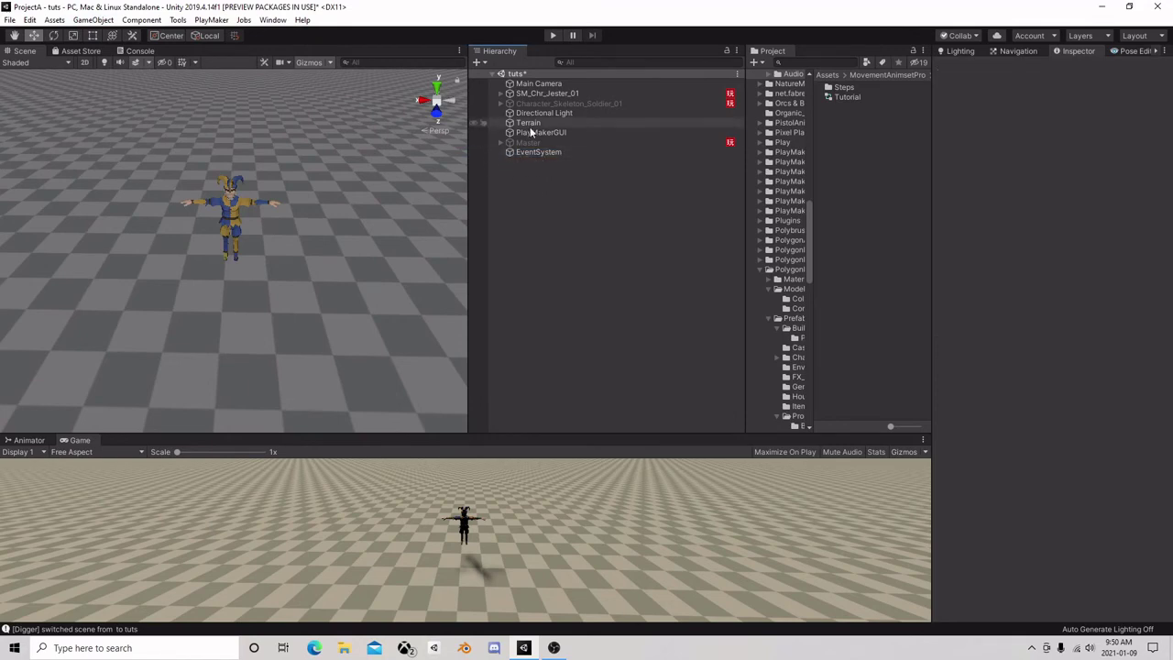
# - Play the scene with the jester's FSM graph open, trigger State 2 by selecting the jester in the Game view, and stop playback
pyautogui.click(555, 36)
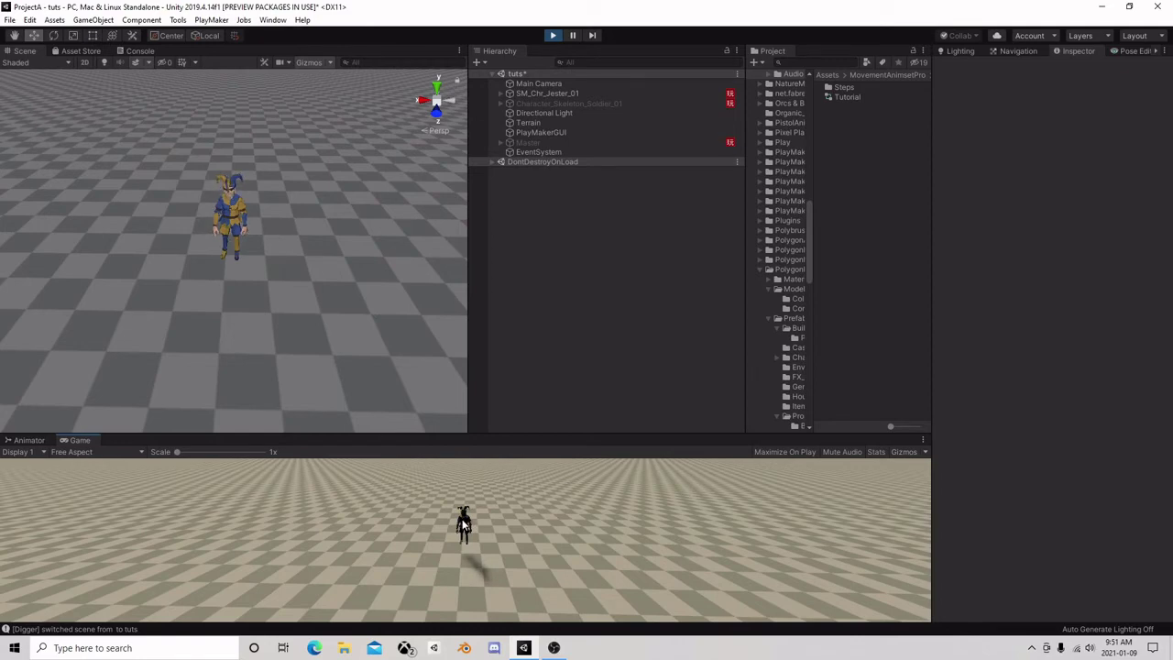
pyautogui.click(547, 101)
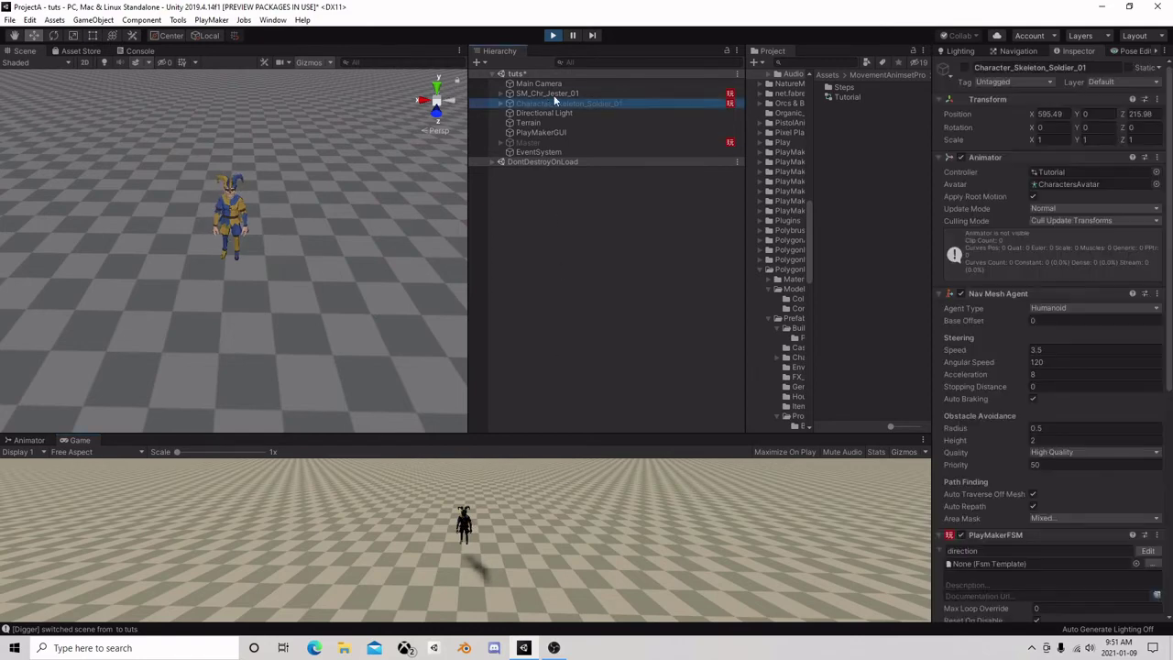
pyautogui.click(554, 93)
pyautogui.click(1154, 308)
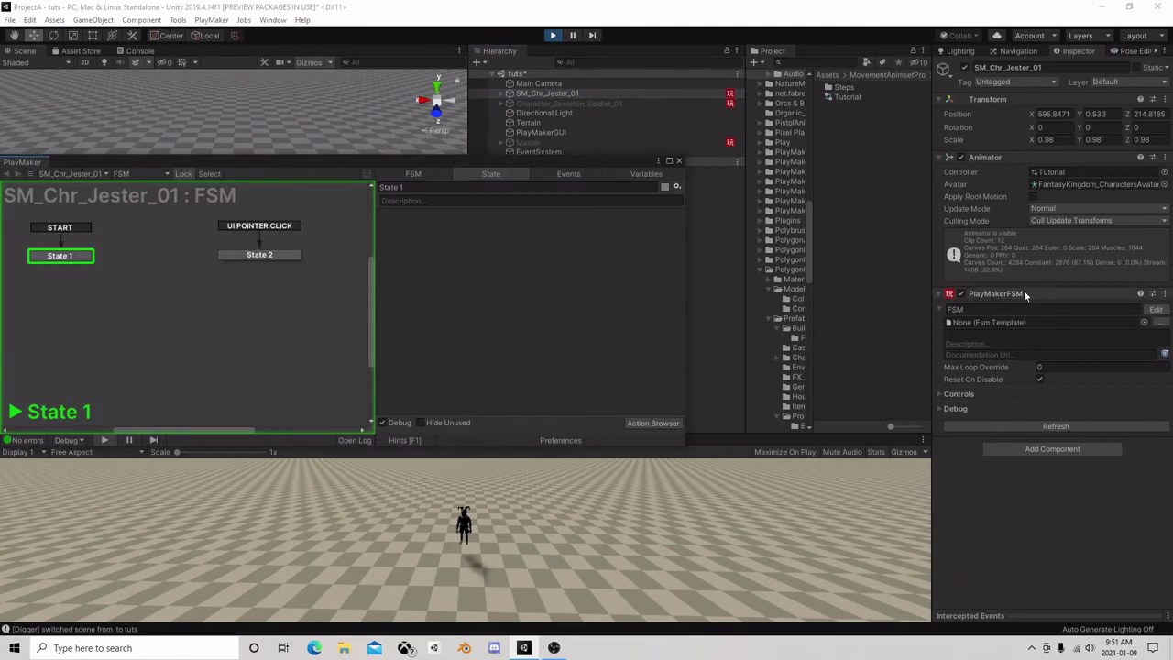
pyautogui.moveTo(422, 169); pyautogui.dragTo(836, 71)
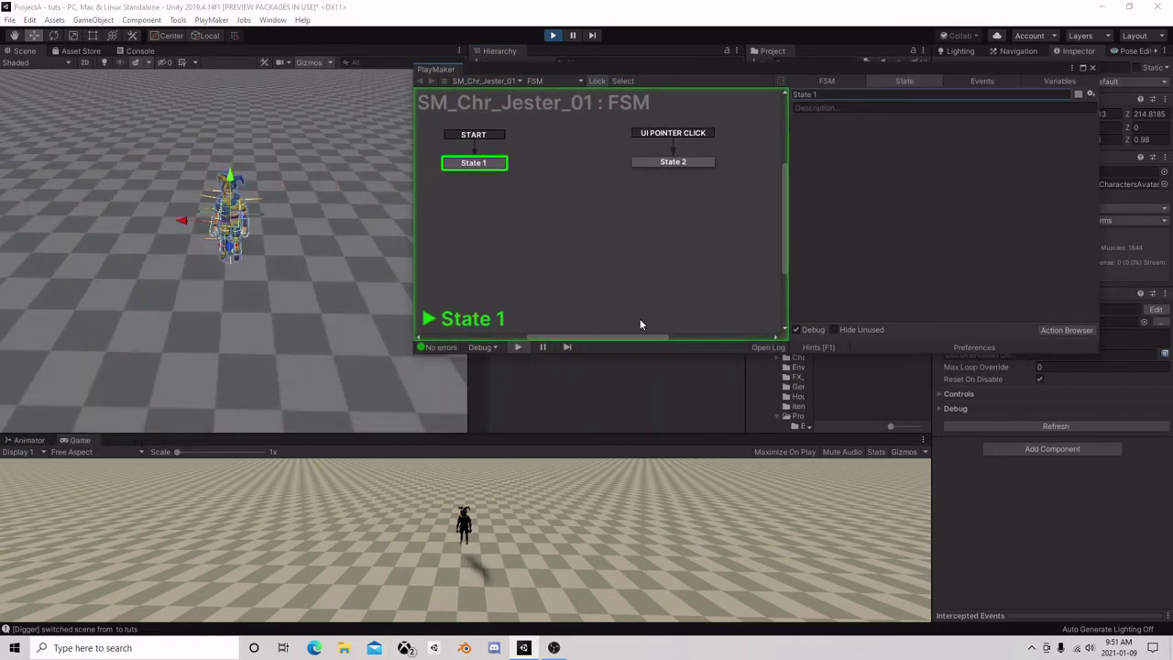
pyautogui.click(464, 524)
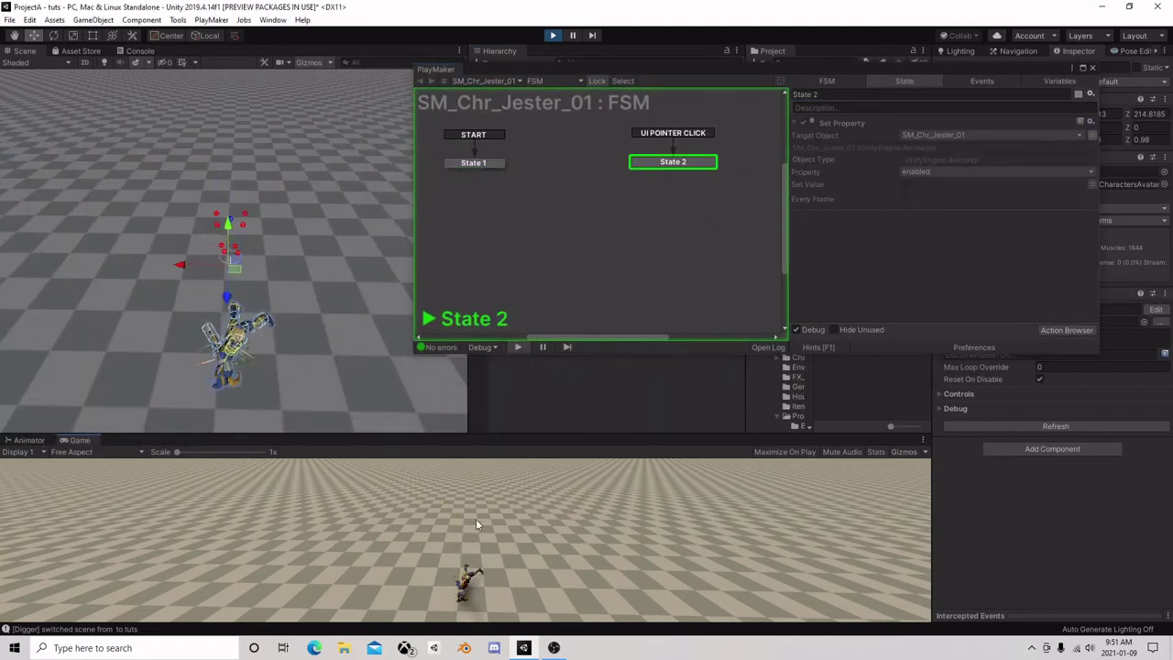
pyautogui.click(1093, 68)
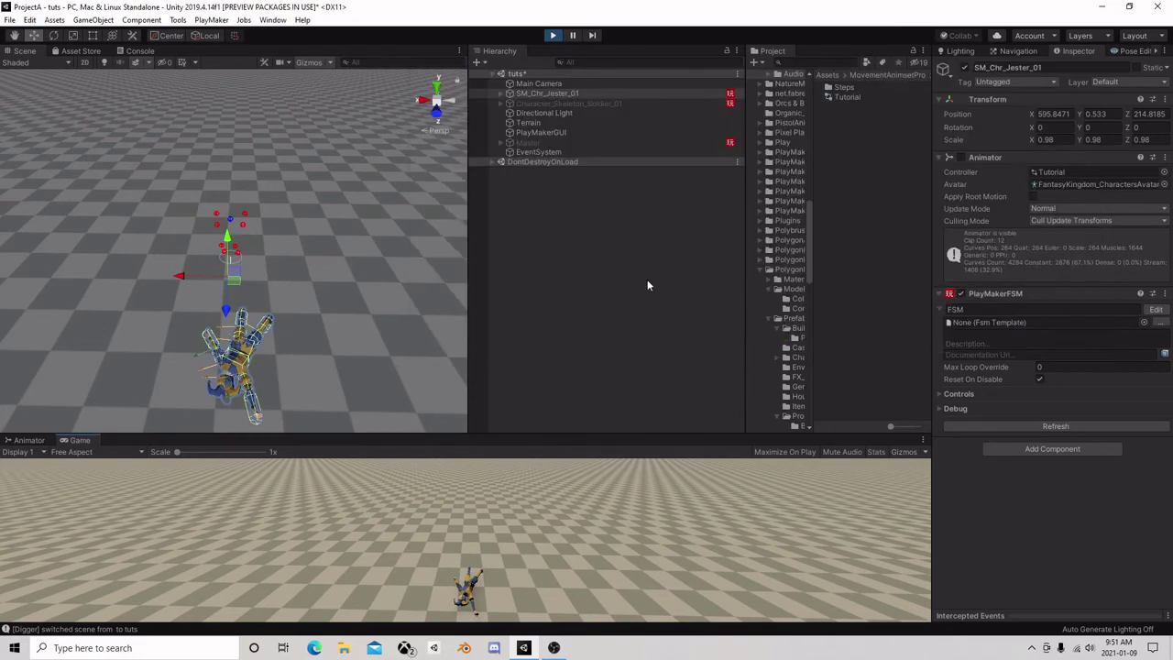
pyautogui.click(553, 35)
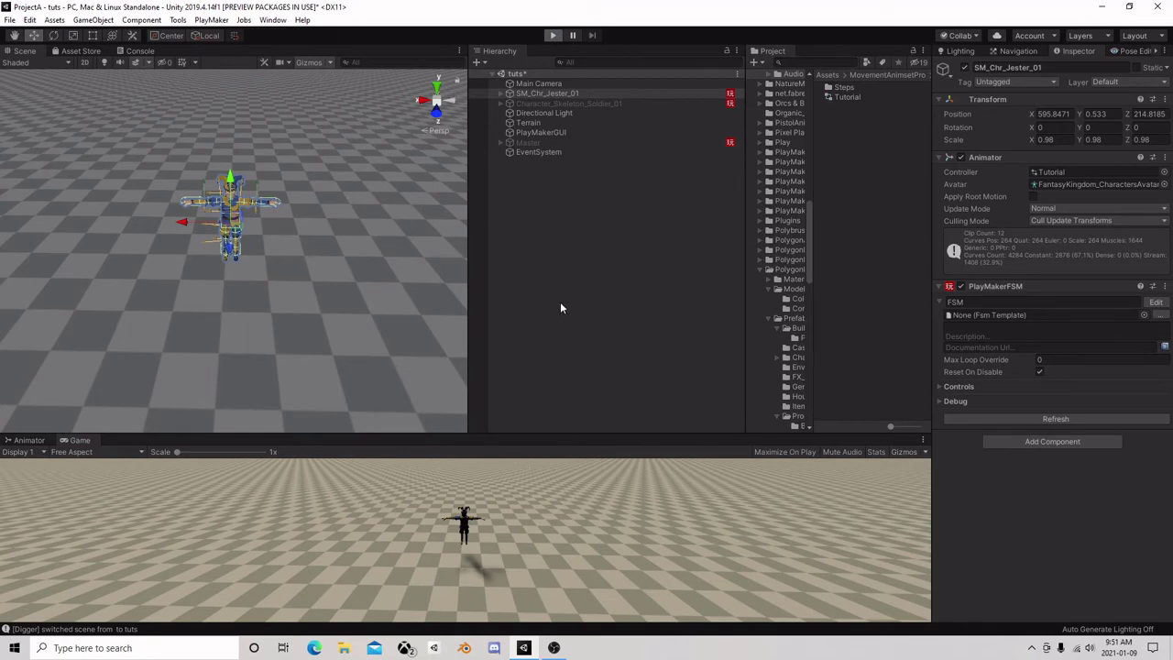
# - Rerun the scene with an enlarged Game view, trigger the jester's ragdoll once more, and stop playback
pyautogui.hotkey('ctrl', 'p')
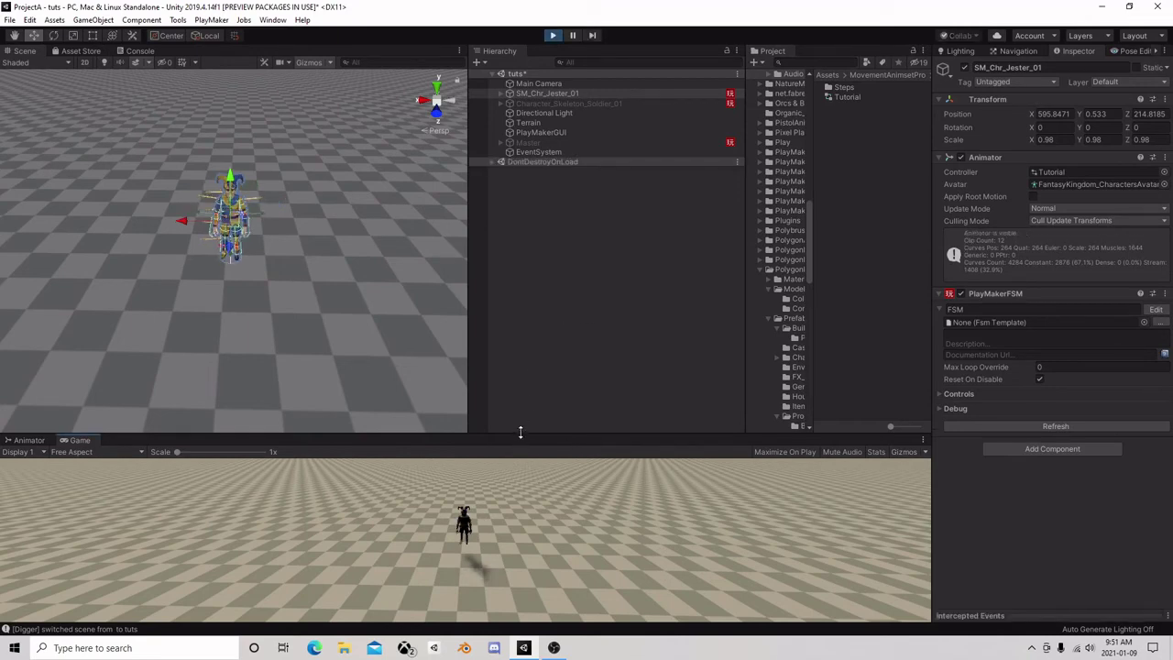
pyautogui.moveTo(517, 434); pyautogui.dragTo(509, 282)
pyautogui.click(466, 431)
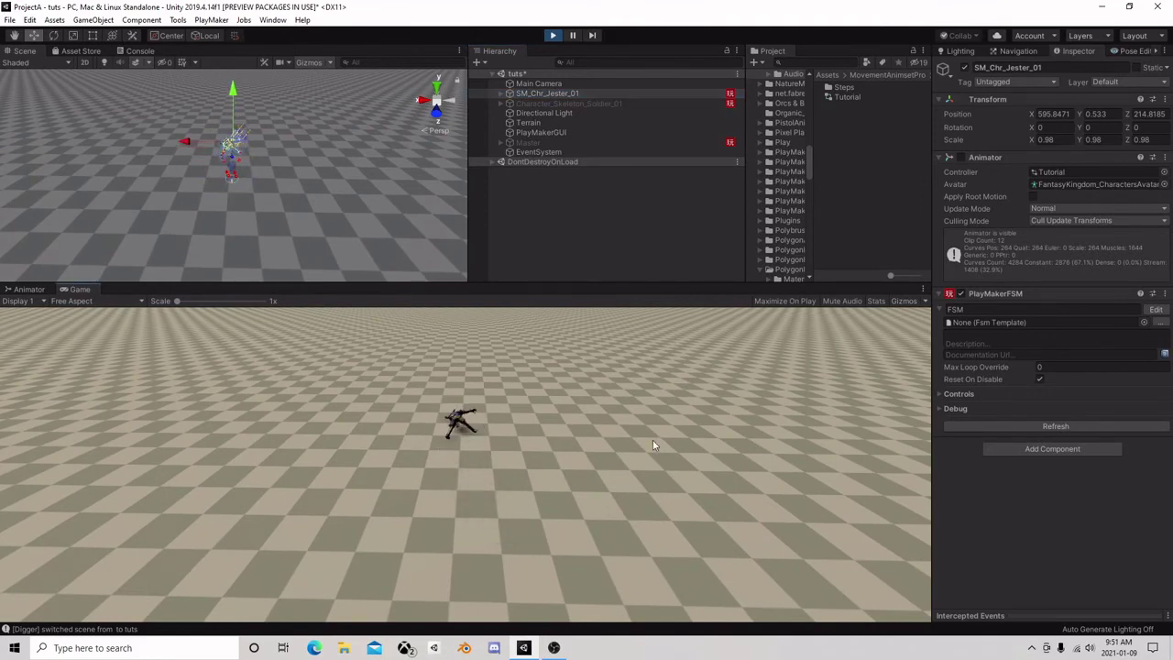
pyautogui.click(553, 35)
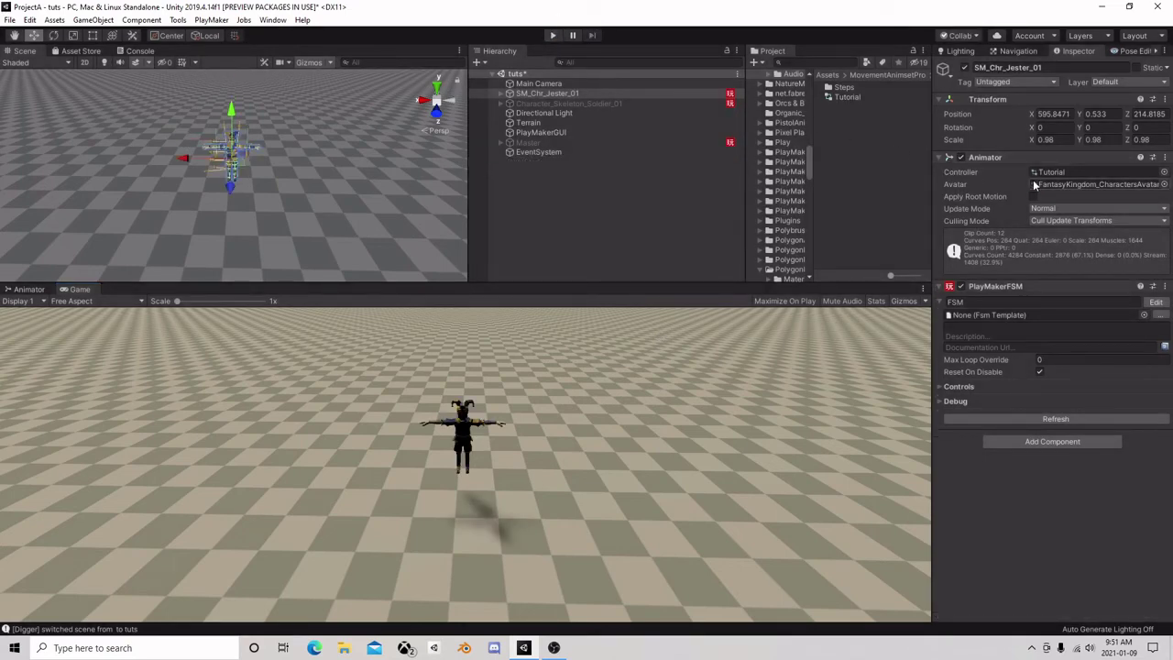
pyautogui.keyDown('alt'); pyautogui.click(502, 94); pyautogui.keyUp('alt')
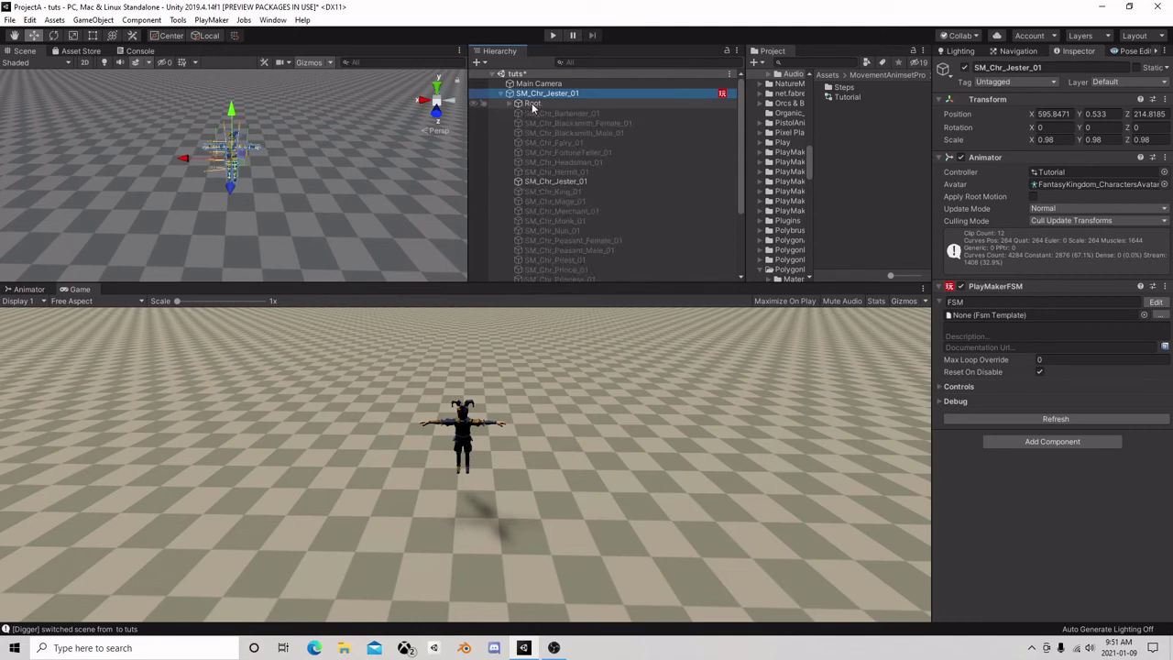
pyautogui.click(501, 95)
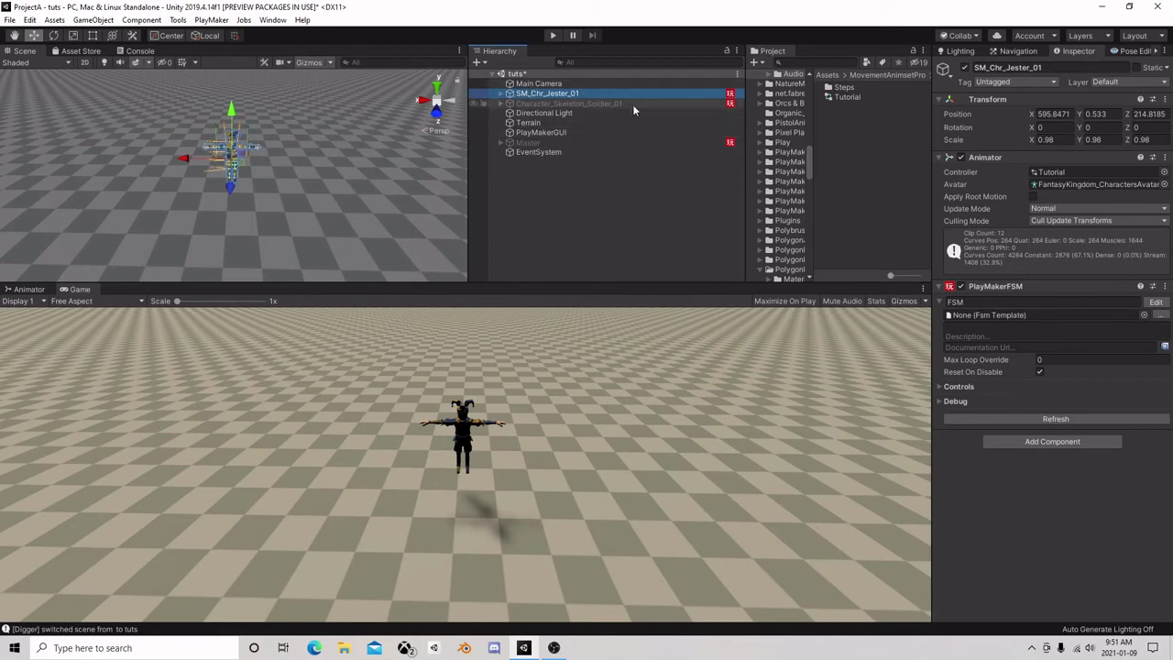
# - Play the scene, disable the jester's Animator to watch the ragdoll fall in the Scene view, re-enable it, and stop playback
pyautogui.click(553, 34)
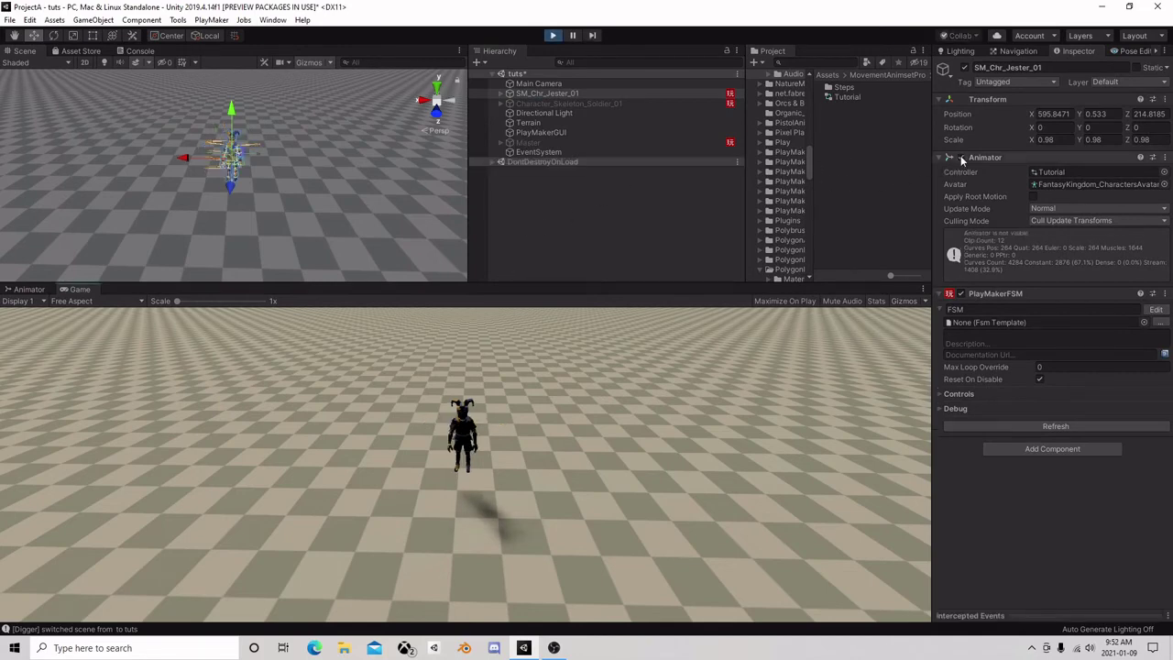
pyautogui.moveTo(183, 157); pyautogui.dragTo(245, 189, button='middle')
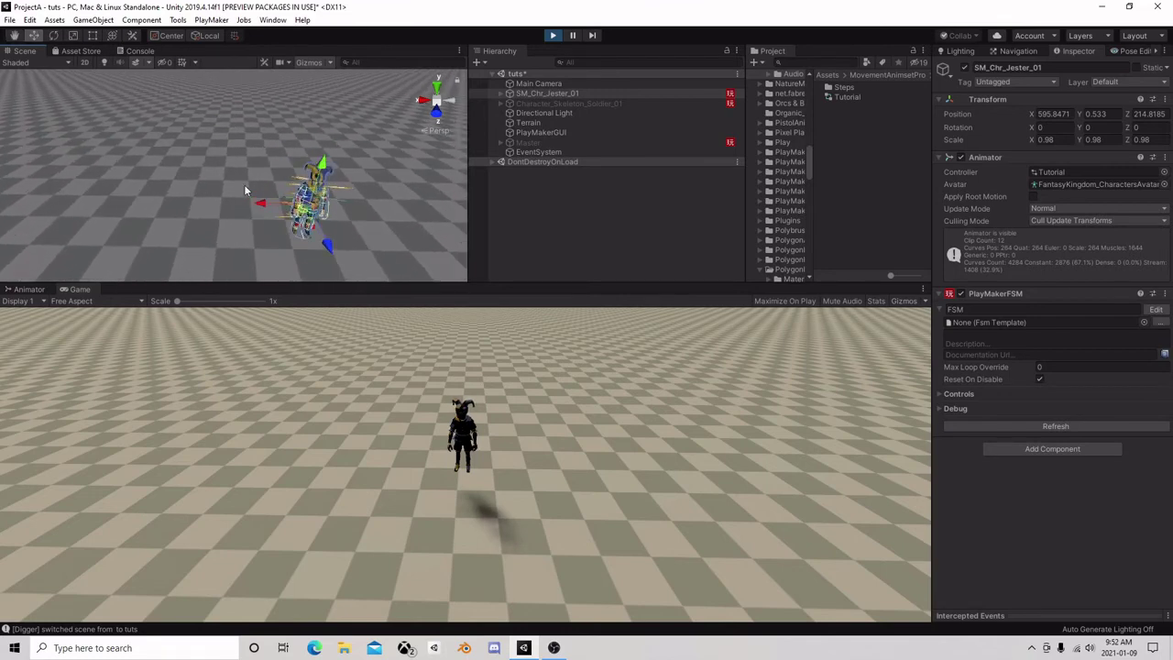
pyautogui.moveTo(245, 190); pyautogui.dragTo(335, 170, button='right')
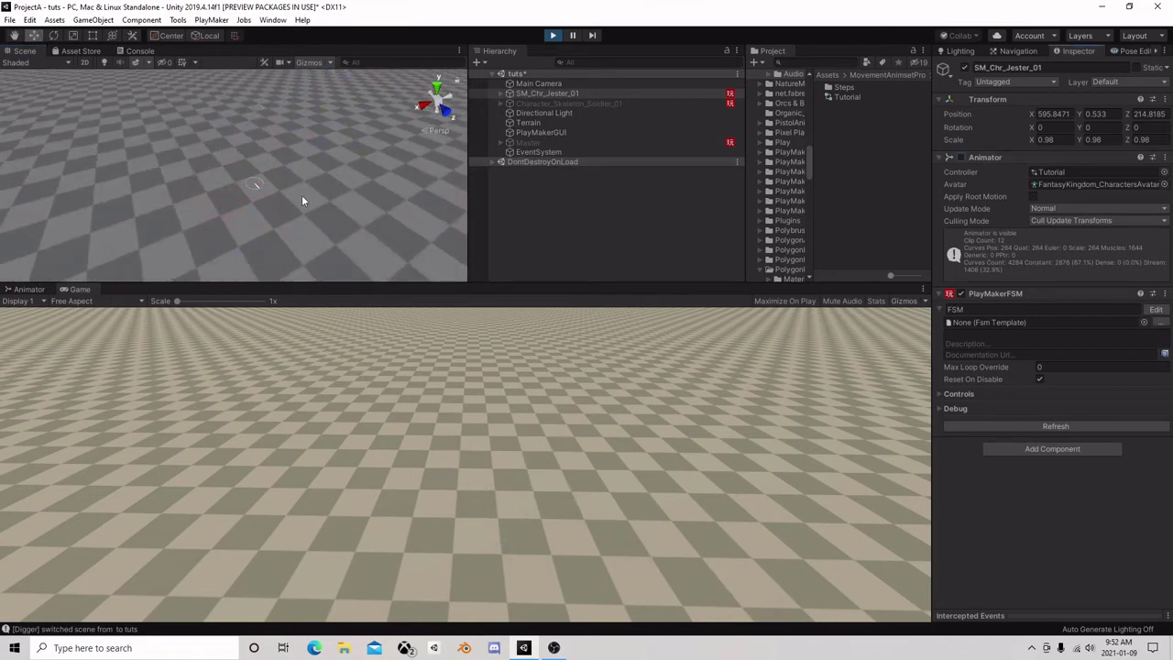
pyautogui.scroll(-3, 302, 203)
pyautogui.keyDown('alt'); pyautogui.moveTo(282, 210); pyautogui.dragTo(340, 238); pyautogui.keyUp('alt')
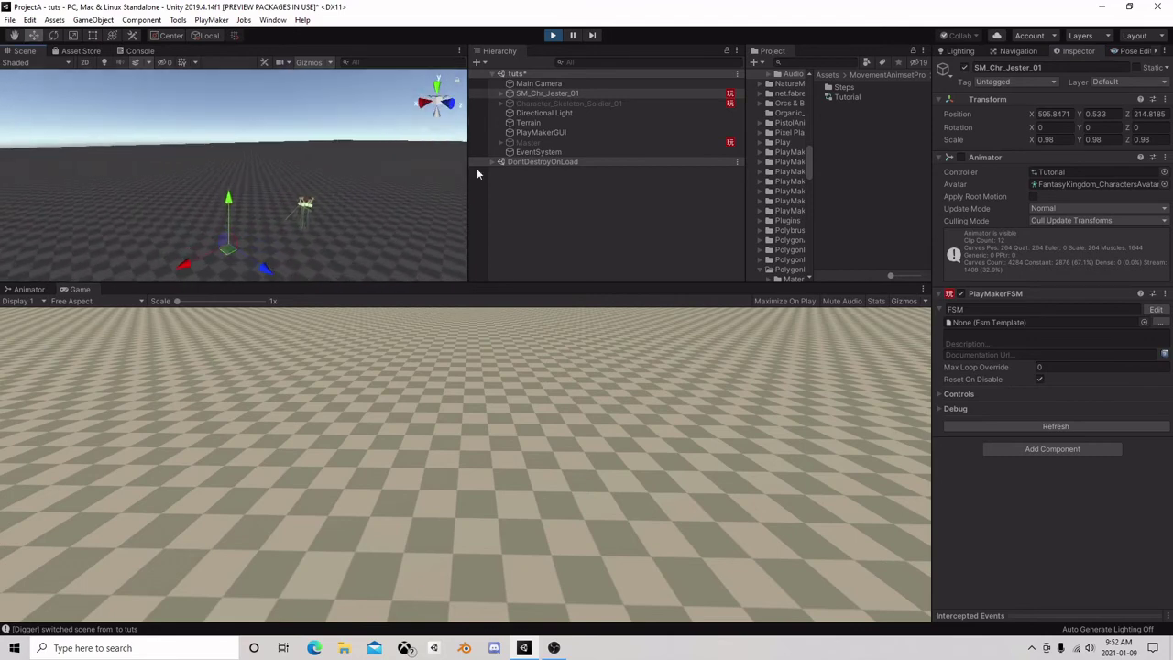
pyautogui.click(961, 157)
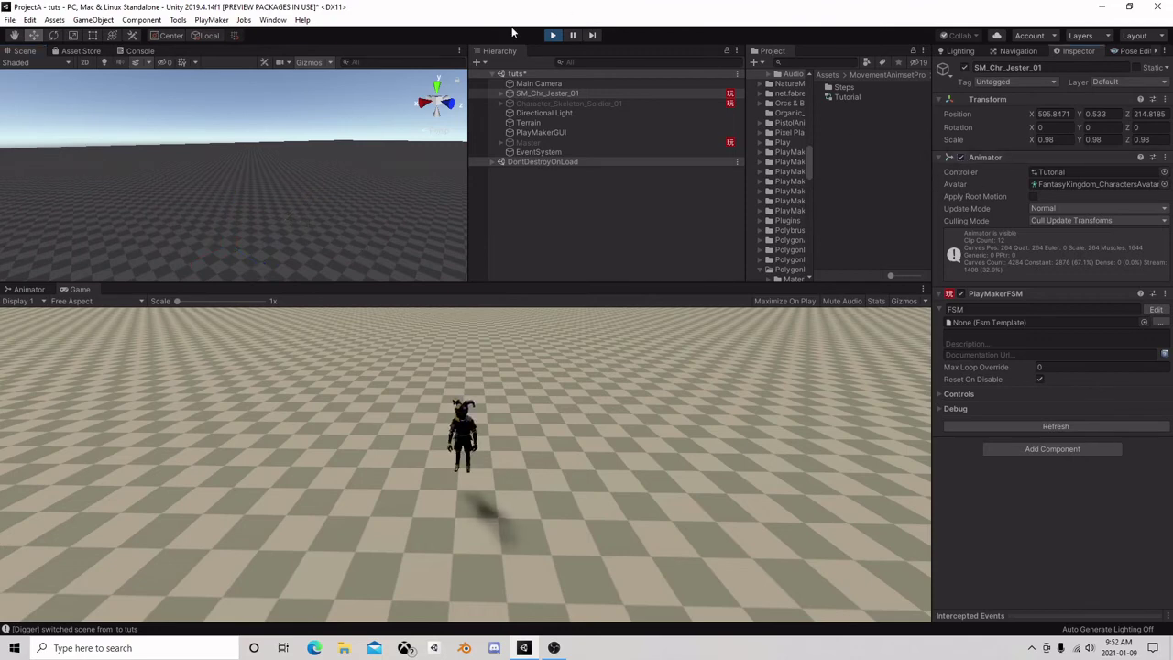
pyautogui.click(552, 35)
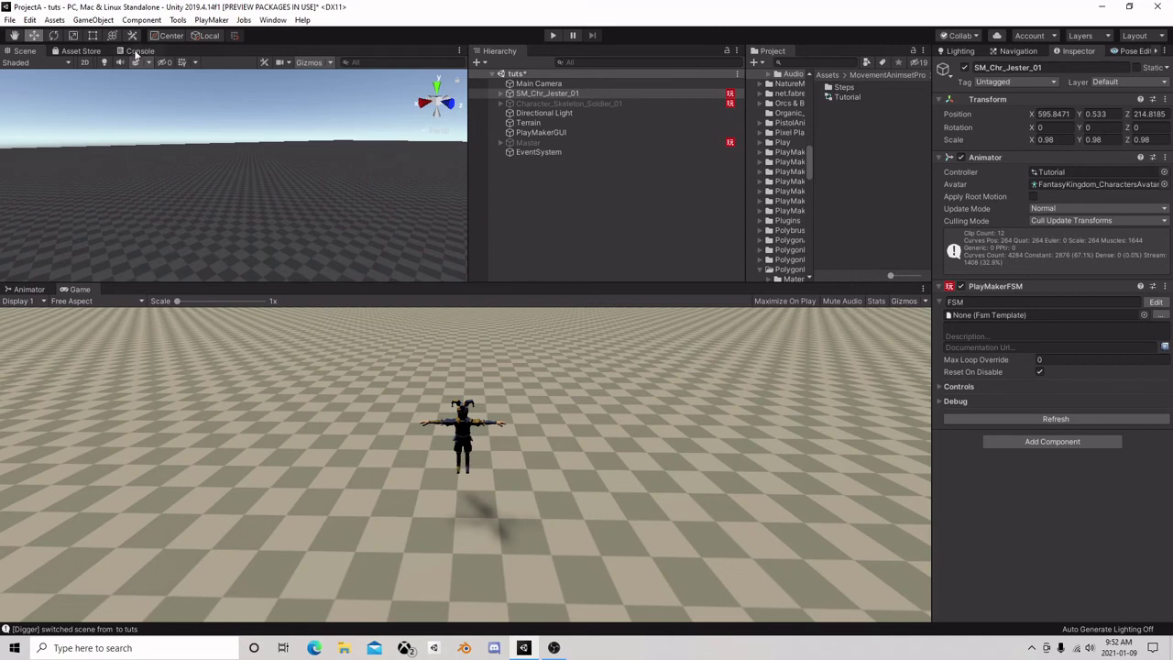
# - Set Default Solver Iterations to 12 in the project's Physics settings
pyautogui.click(29, 19)
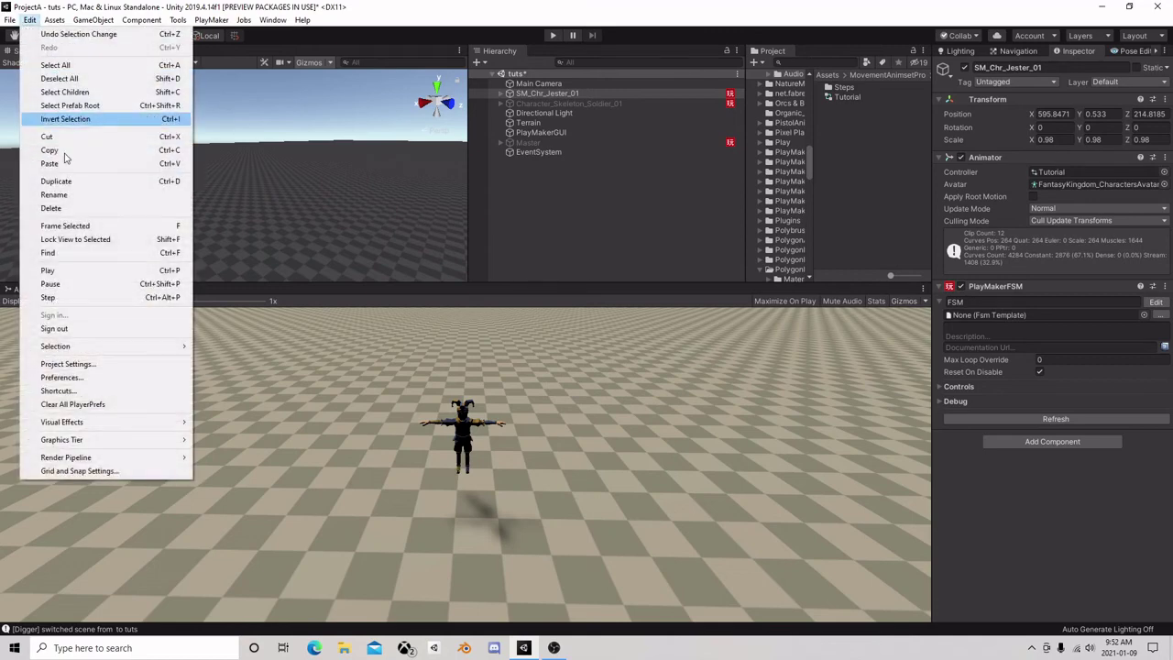
pyautogui.click(107, 366)
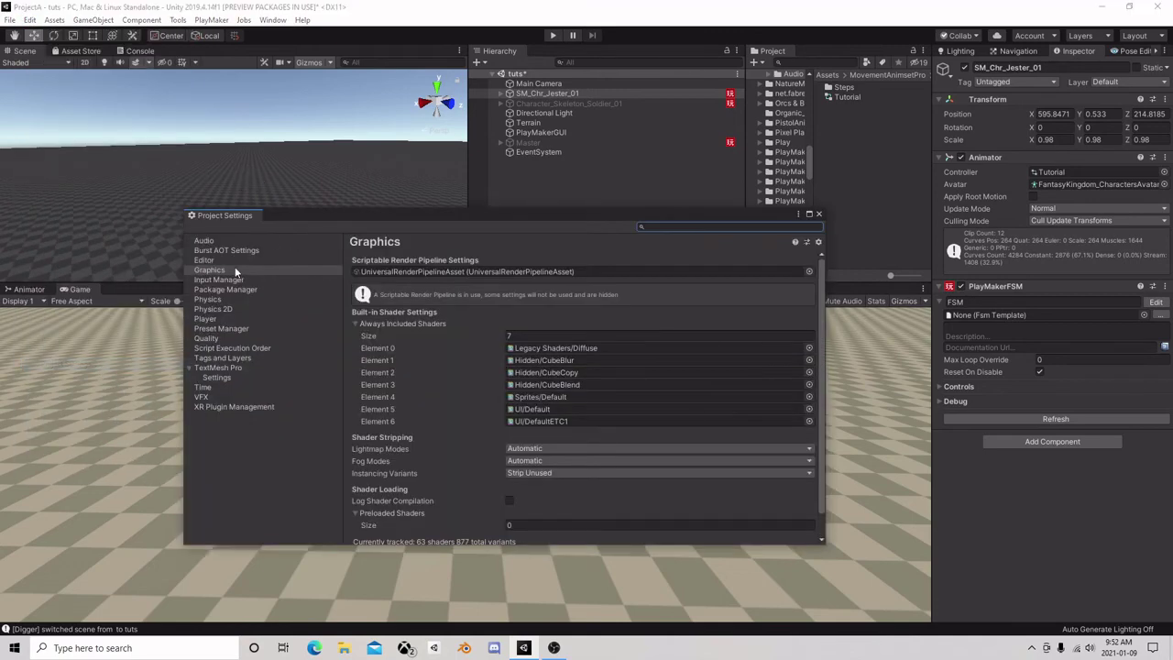
pyautogui.click(208, 300)
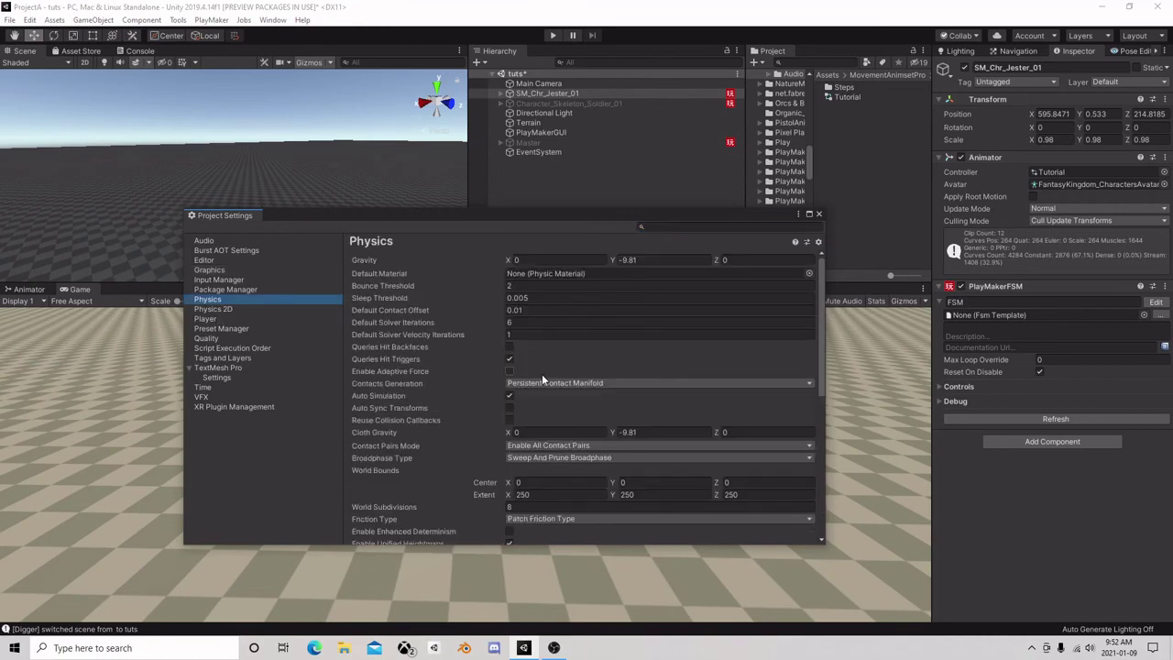
pyautogui.click(408, 321)
pyautogui.click(534, 322)
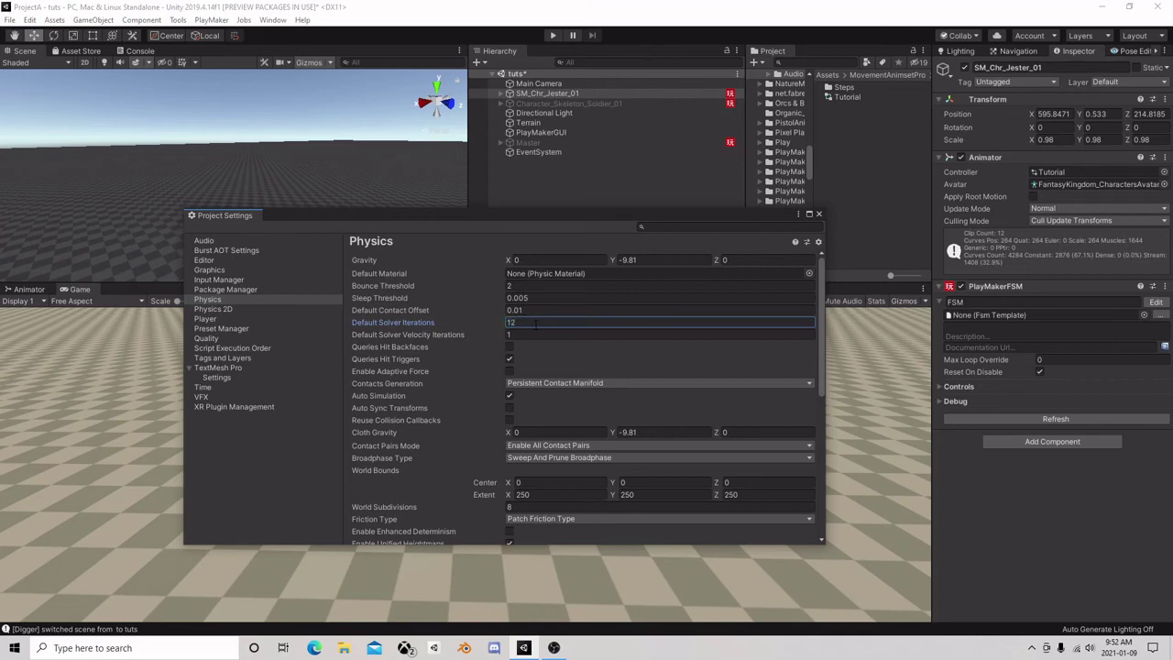
pyautogui.write('12')
# - Enable Auto Sync Transforms in the Physics settings, check the Time settings, and close Project Settings
pyautogui.scroll(-2, 568, 340)
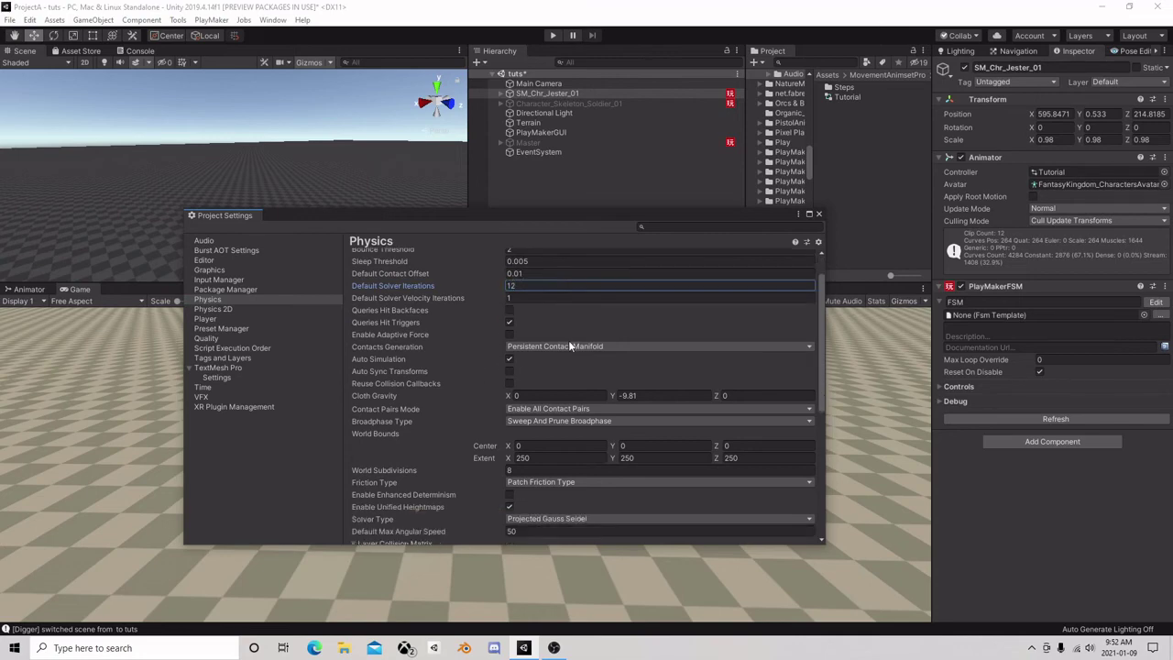
pyautogui.scroll(2, 538, 344)
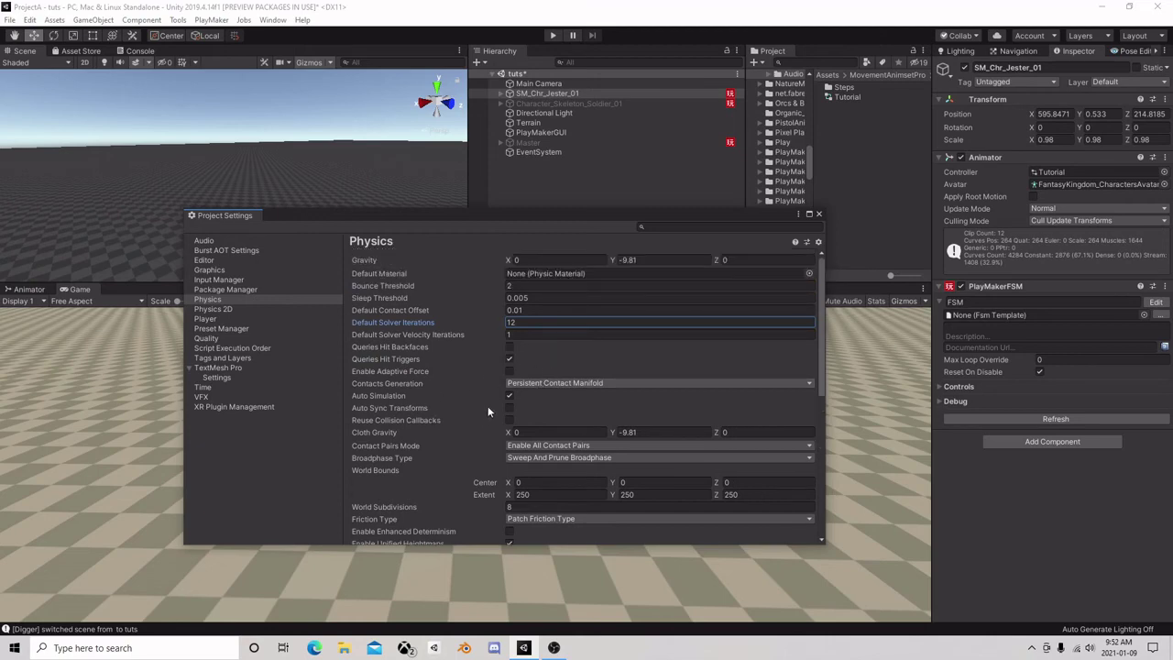
pyautogui.click(511, 408)
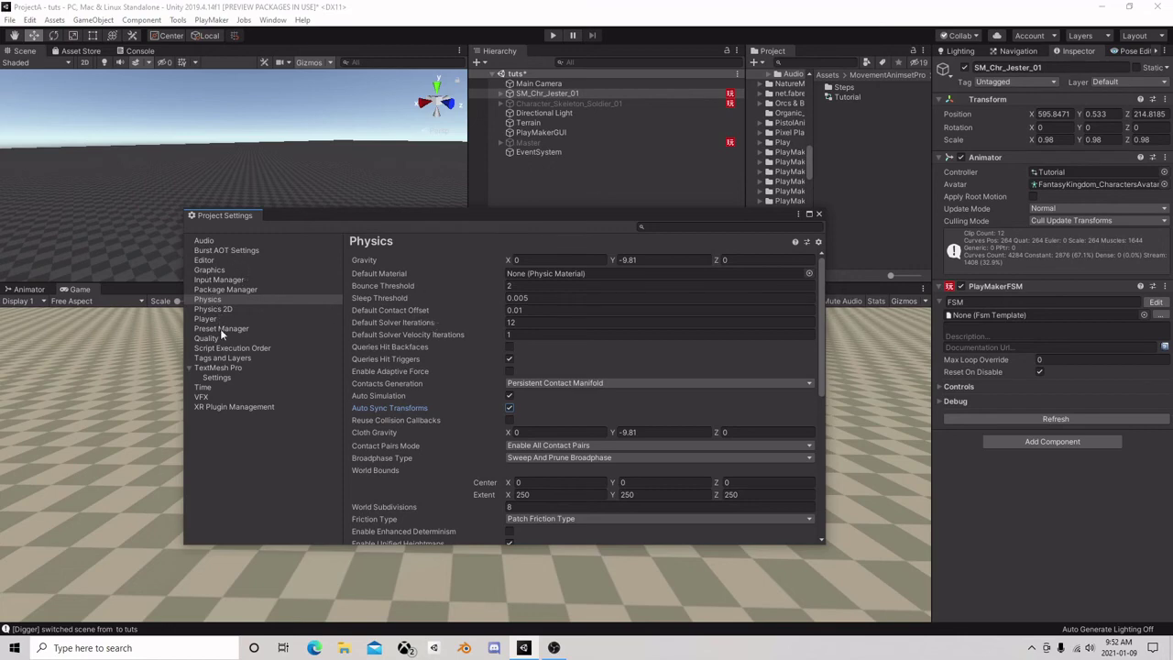
pyautogui.click(220, 386)
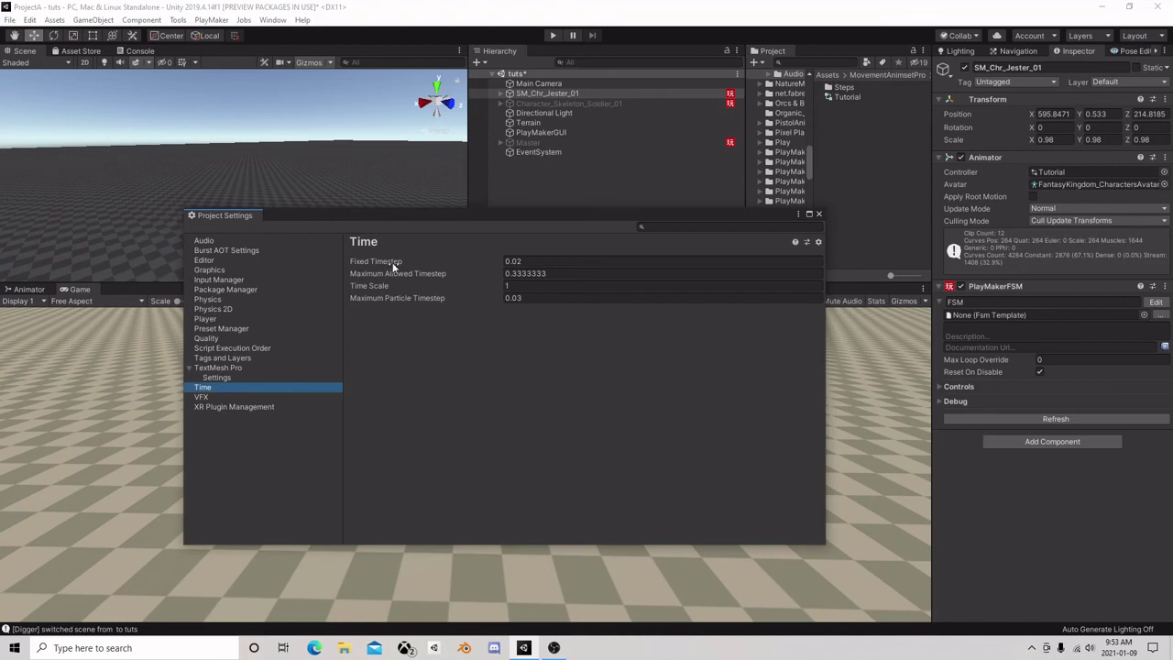
pyautogui.click(818, 213)
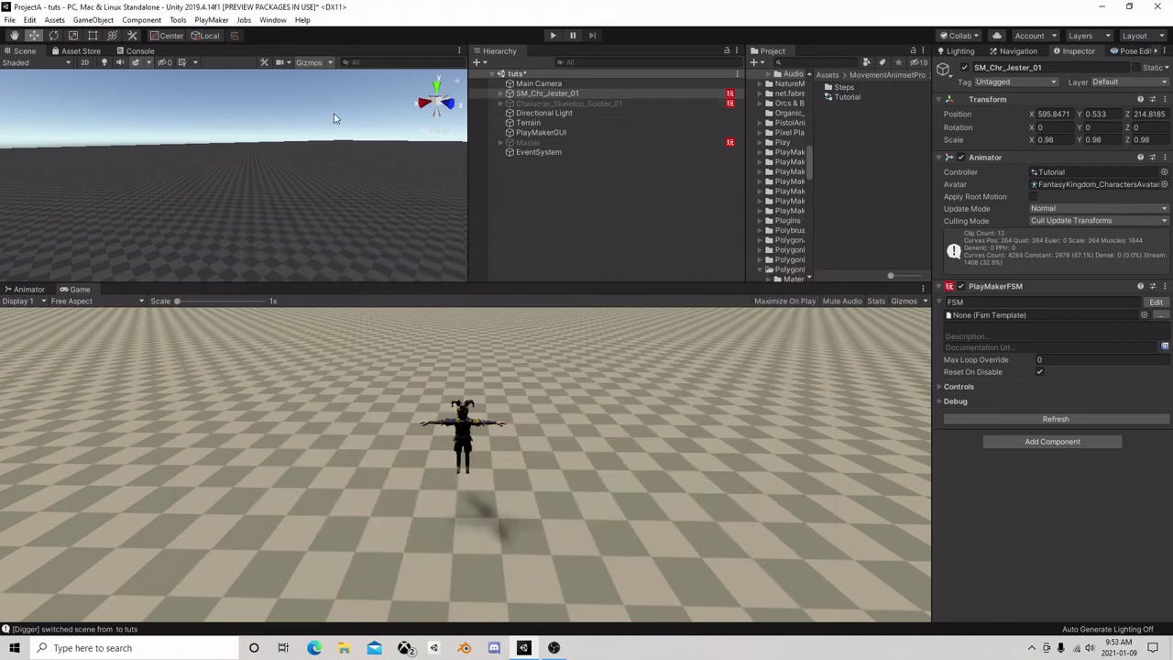
# - Play the scene, expand the jester's bone hierarchy, and examine the Rigidbody and Box Collider on its Hips
pyautogui.click(554, 36)
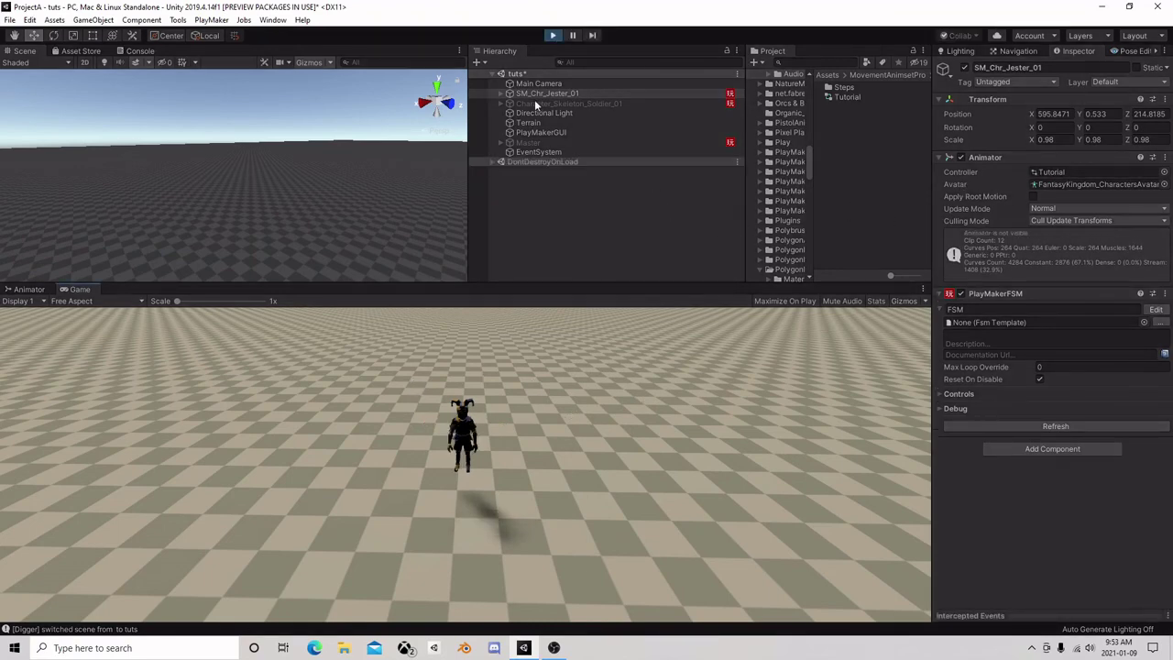
pyautogui.click(502, 93)
pyautogui.click(501, 92)
pyautogui.click(502, 92)
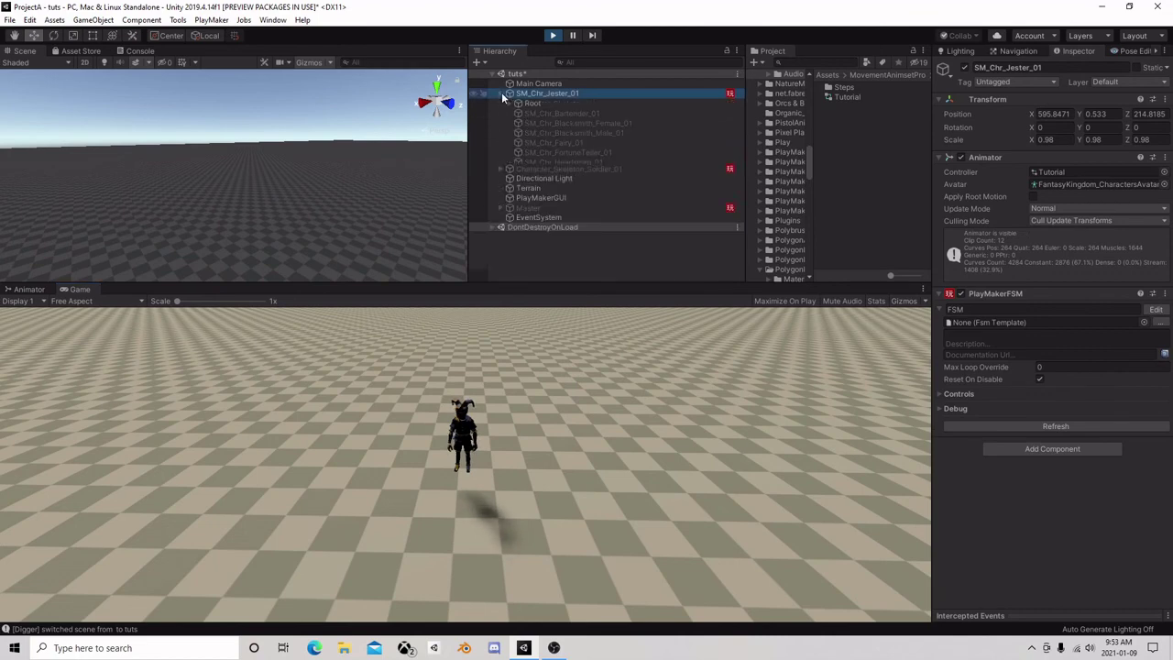
pyautogui.click(509, 104)
pyautogui.click(540, 113)
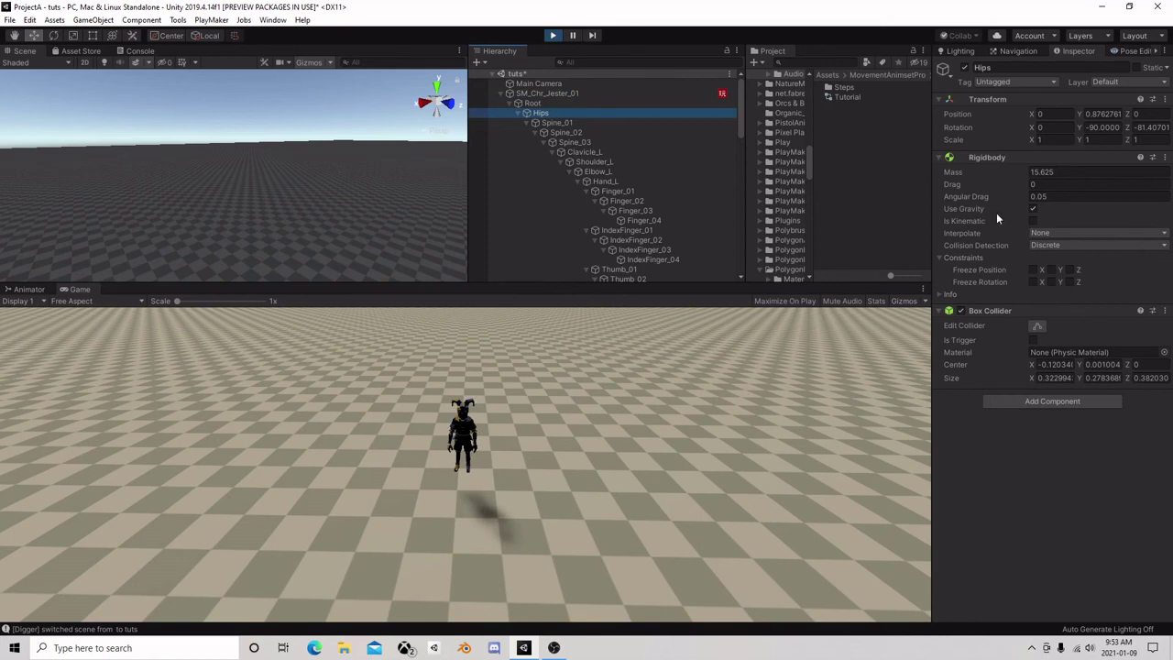
# - Disable the Animator on SM_Chr_Jester_01 during play to test the ragdoll, and stop playback
pyautogui.click(545, 94)
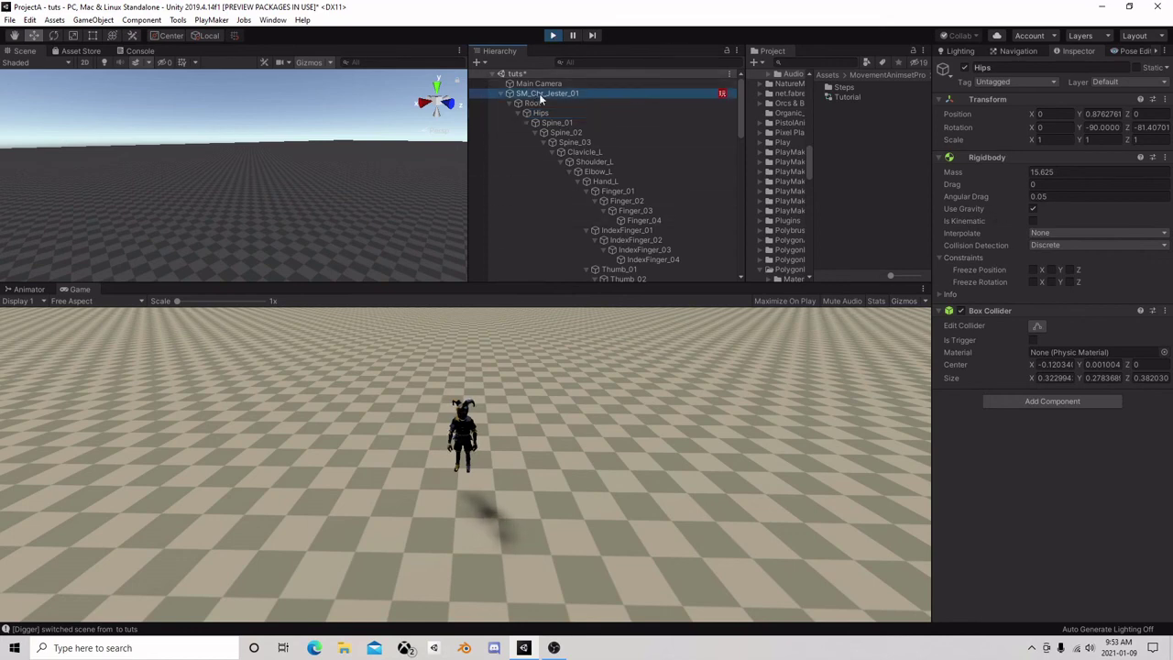
pyautogui.click(961, 158)
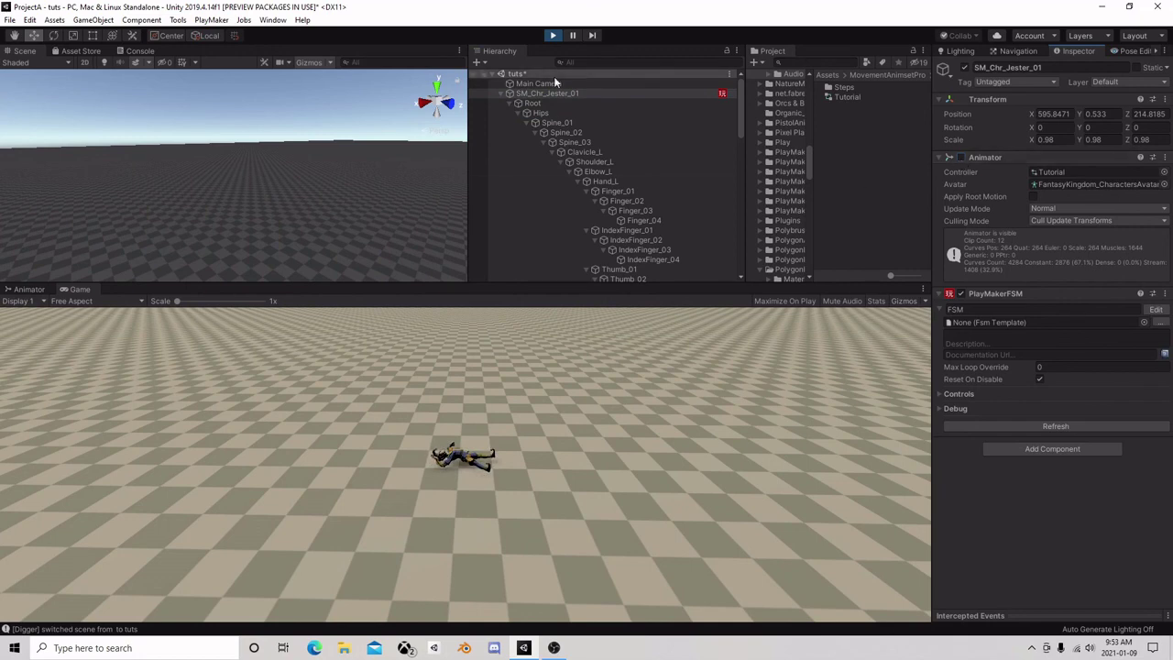
pyautogui.click(553, 35)
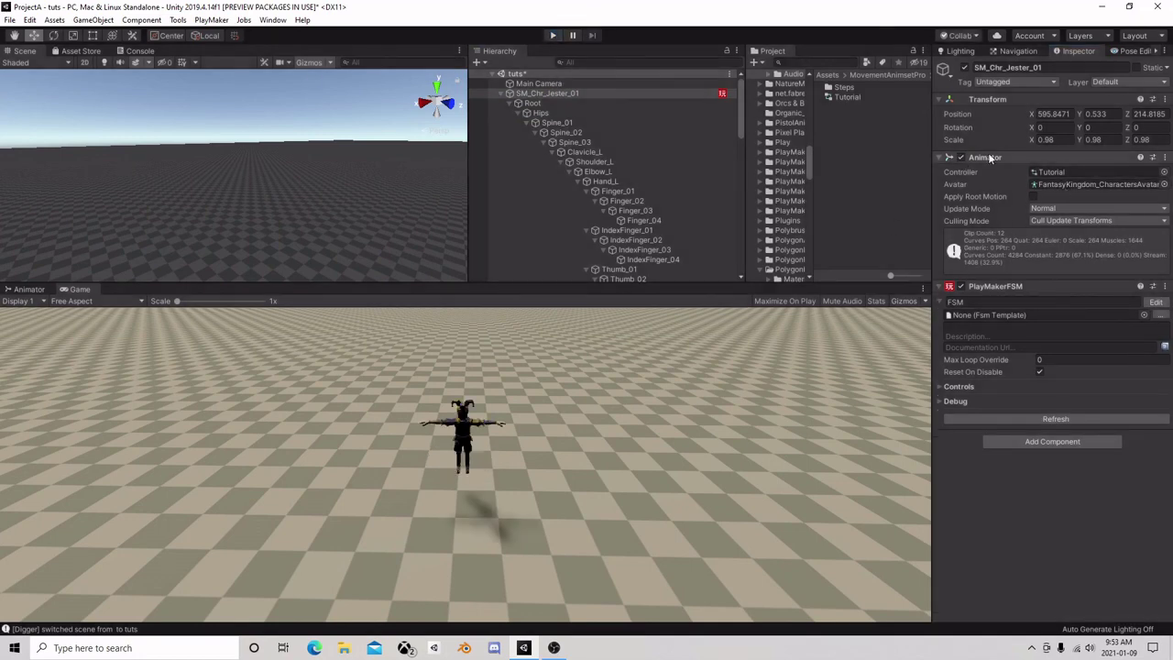
# - Retest the ragdoll in play mode by disabling the jester's Animator, and review the Set Property action in its FSM's State 2
pyautogui.click(554, 36)
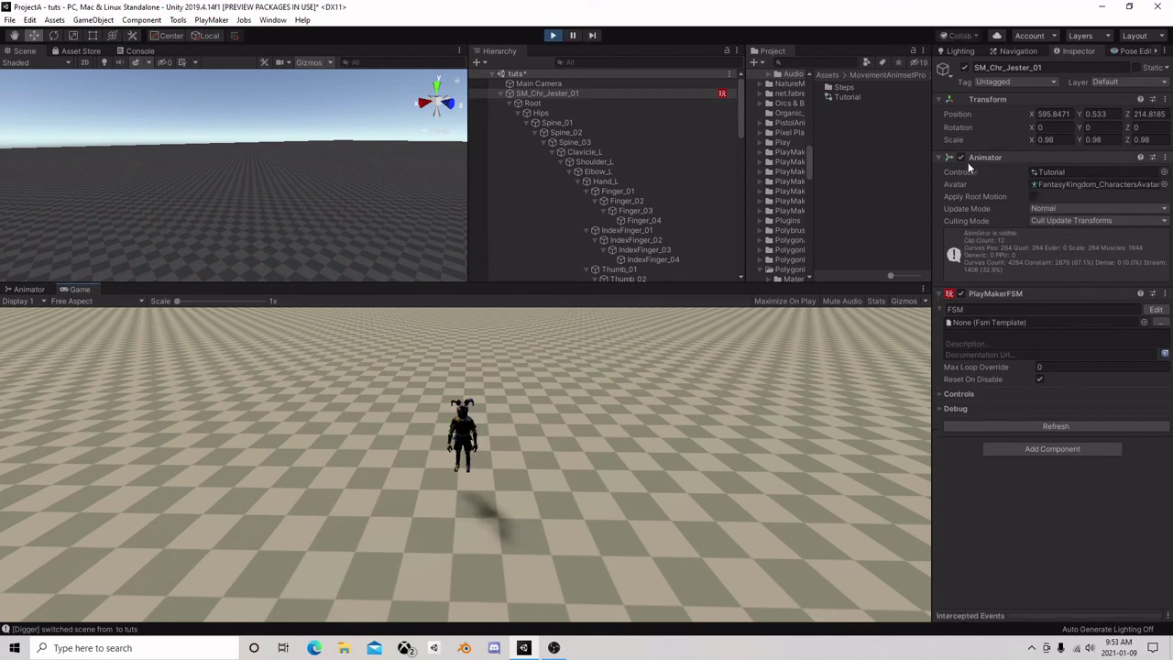
pyautogui.click(962, 158)
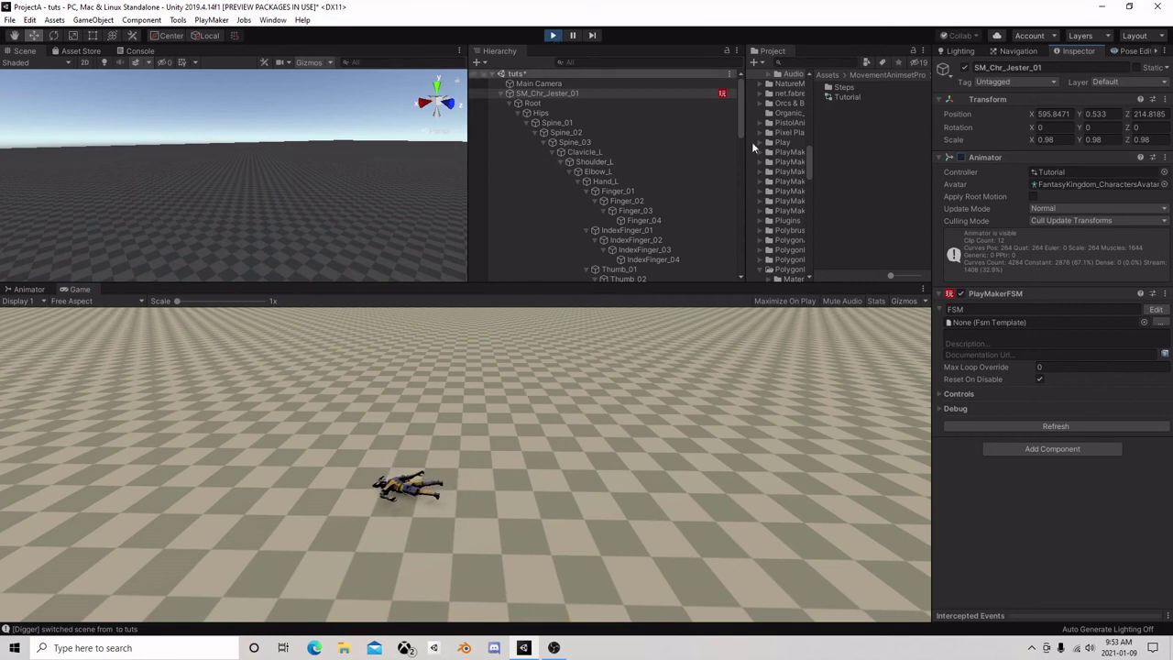
pyautogui.click(1156, 309)
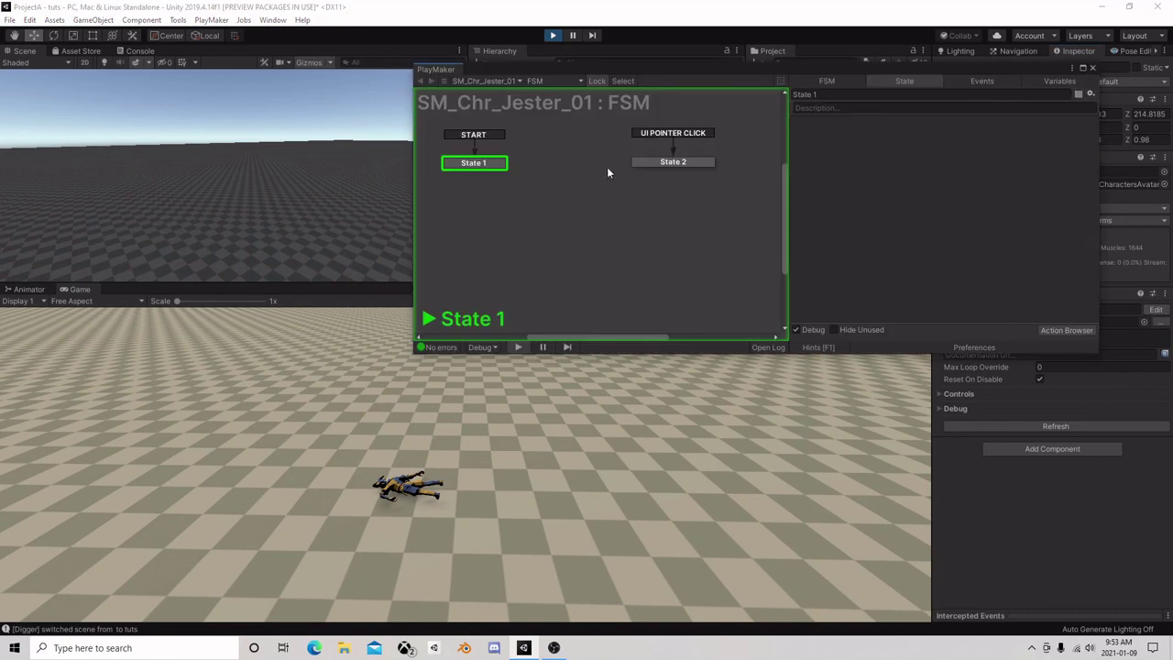
pyautogui.click(678, 163)
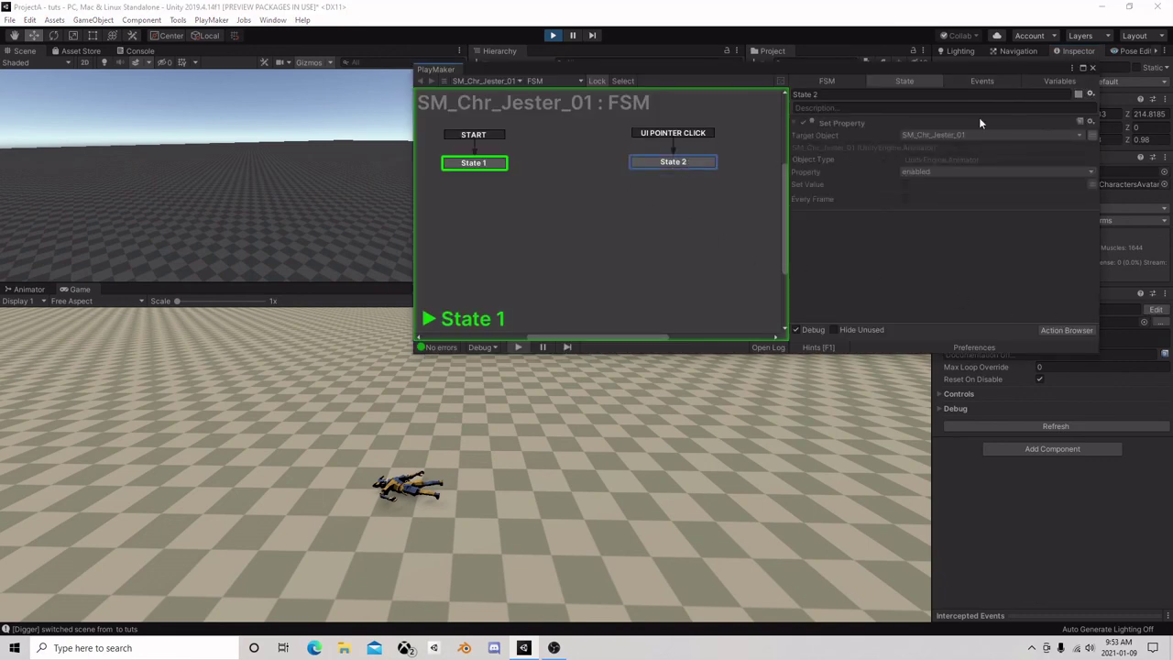
pyautogui.click(1093, 68)
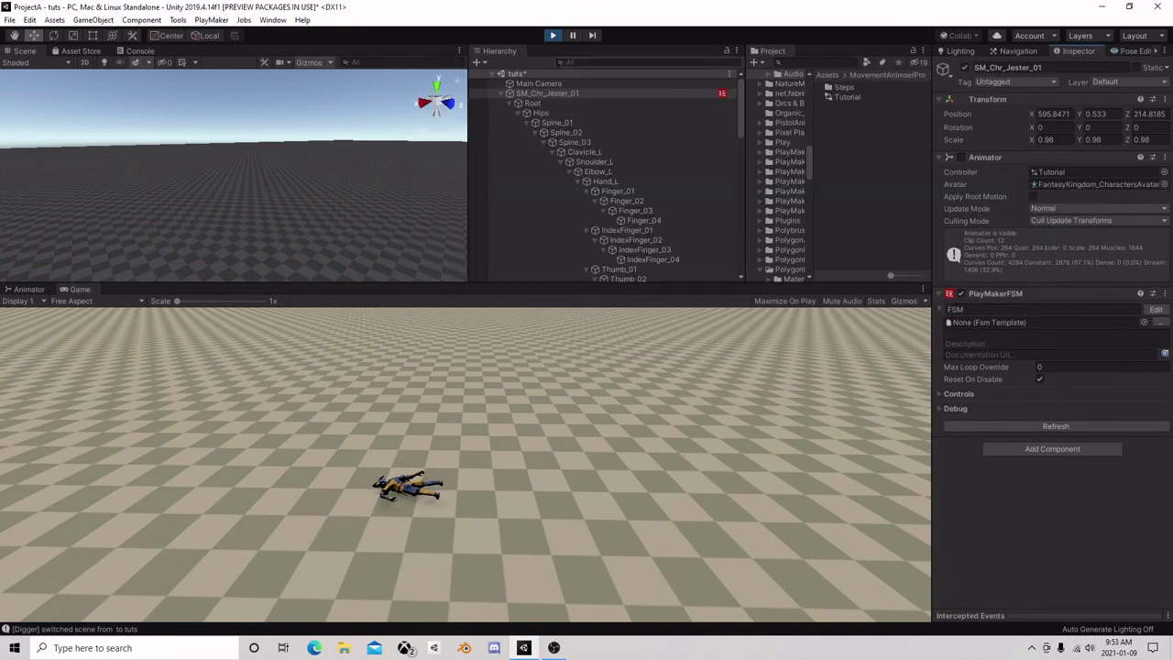
# - Examine the components on the jester's Hips, Spine_01 and Clavicle_L bones, look over the available 3D object types, and stop playback
pyautogui.click(541, 113)
pyautogui.click(556, 122)
pyautogui.click(578, 154)
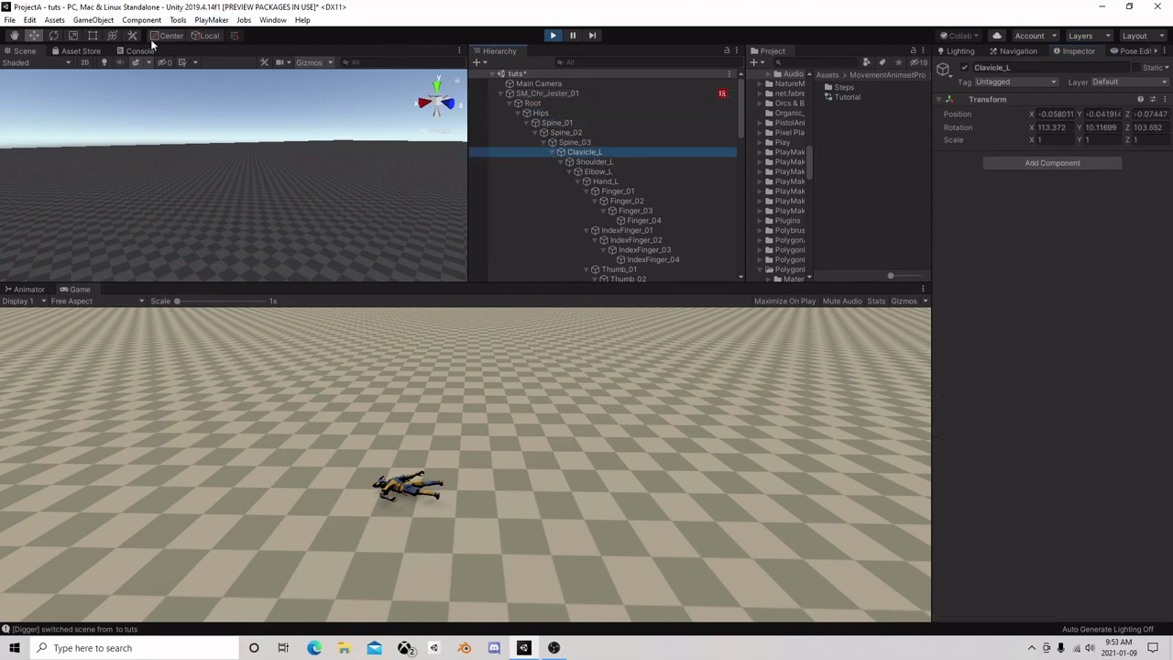
pyautogui.click(92, 20)
pyautogui.moveTo(131, 66)
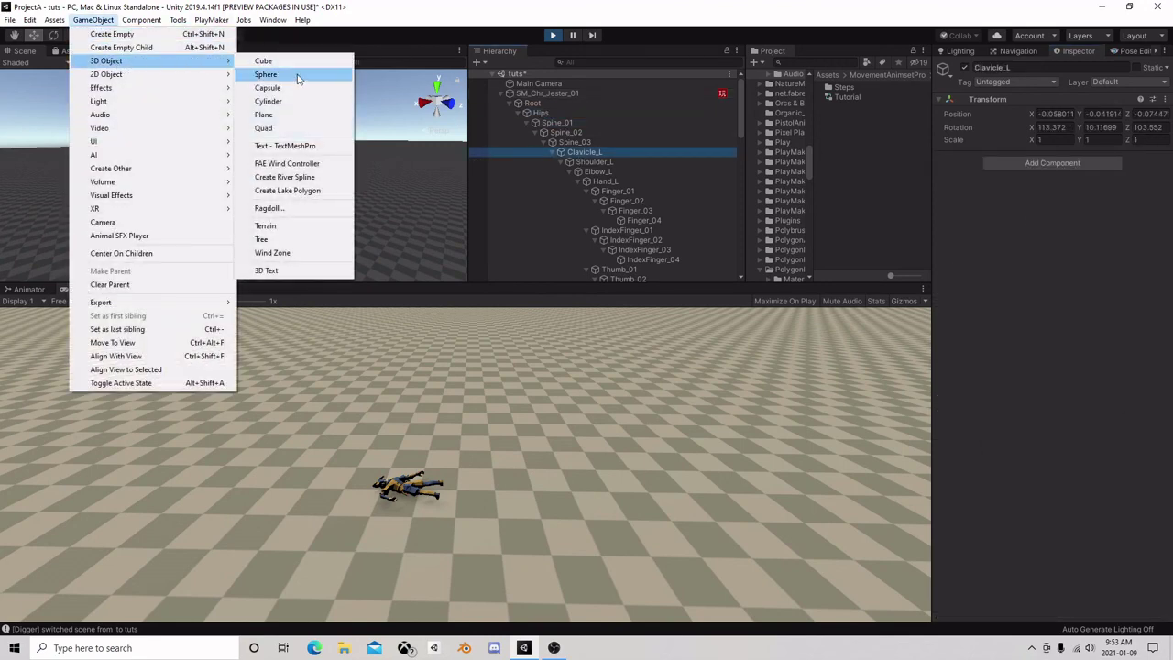
pyautogui.click(552, 36)
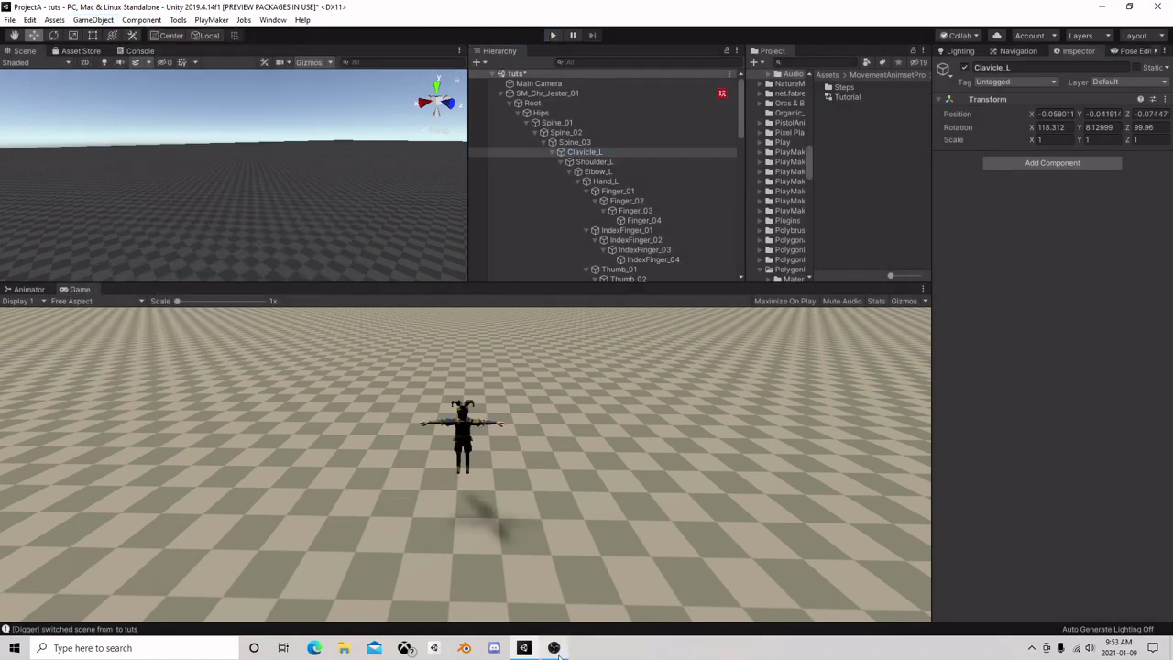